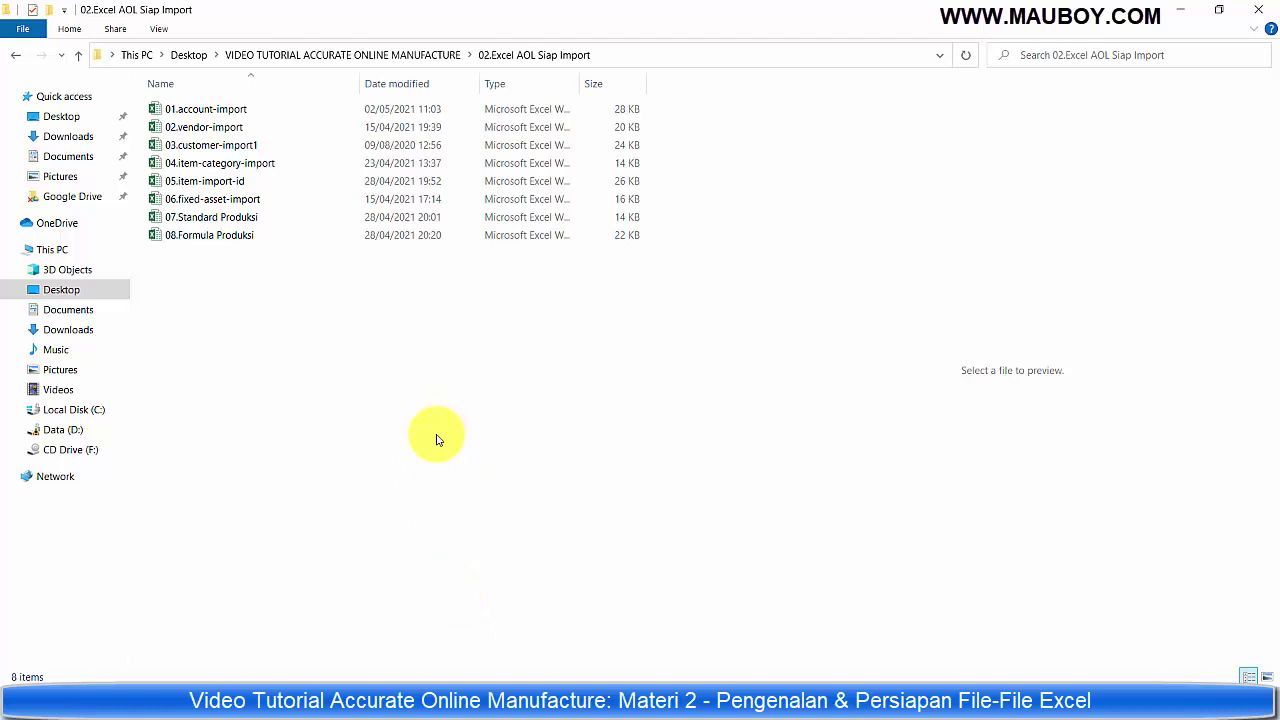
Go up to the VIDEO TUTORIAL ACCURATE ONLINE MANUFACTURE folder and open the Word document in 01.Profile Perusahaan
click(15, 55)
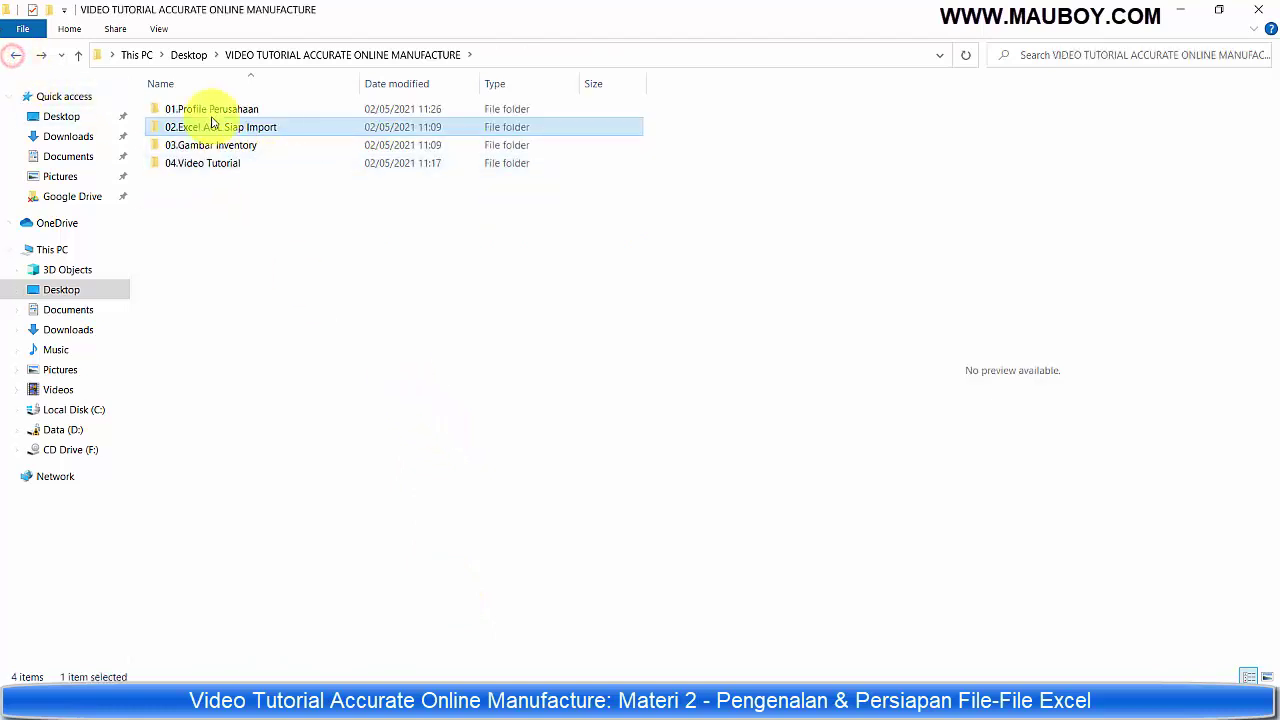
double_click(207, 109)
double_click(207, 109)
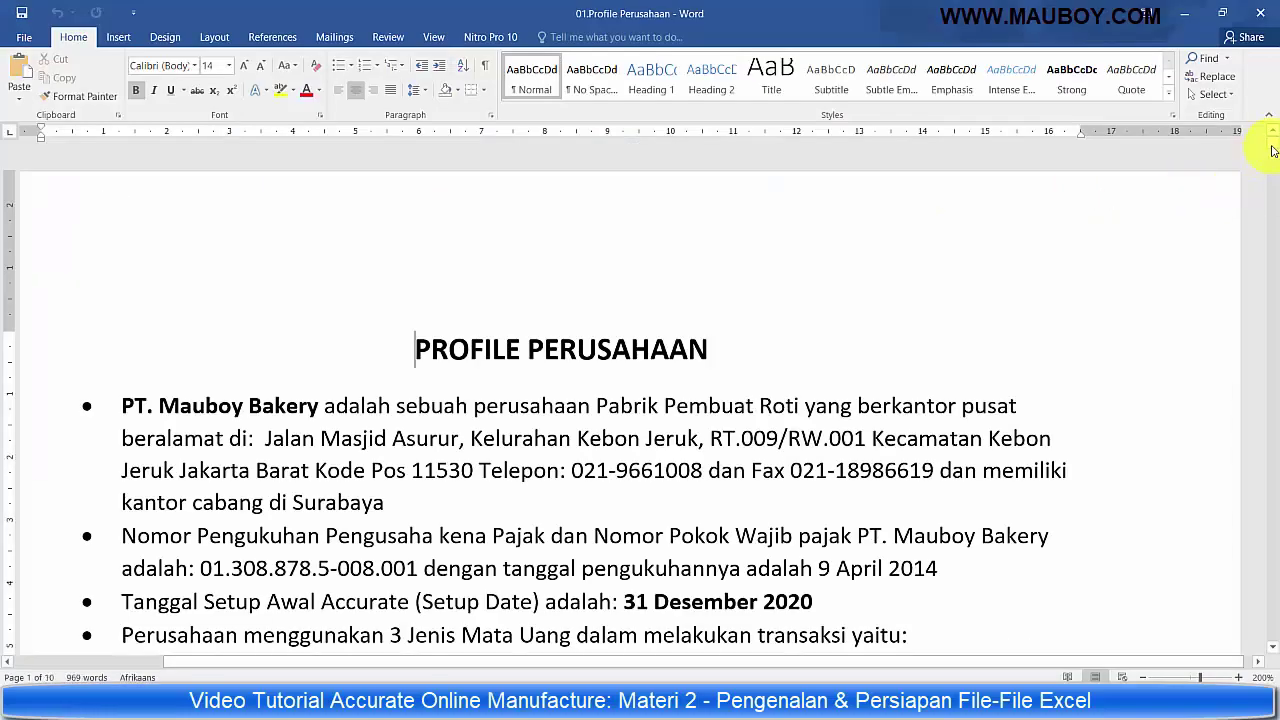
Skim the company profile and examine the assets, liabilities and equity in its Neraca (Induk Skontro) per 31 Dec 2020
drag(1272, 148, 1194, 594)
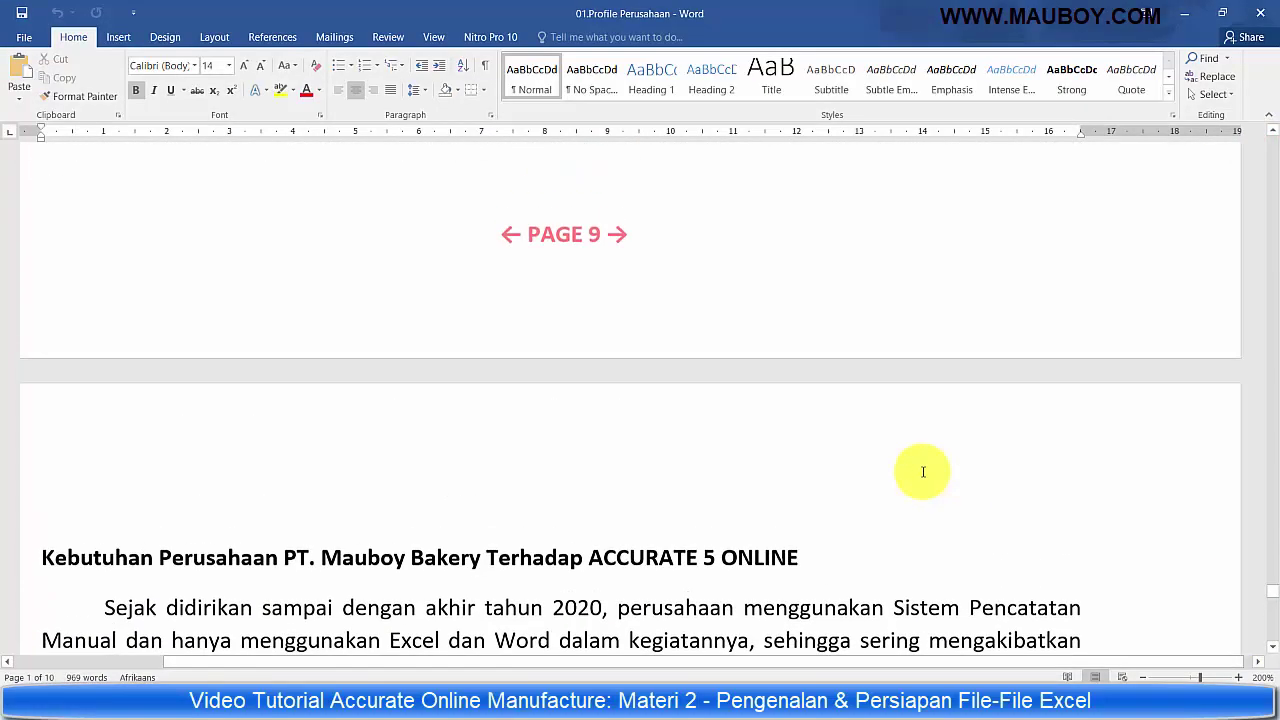
scroll(923, 472, up, 20)
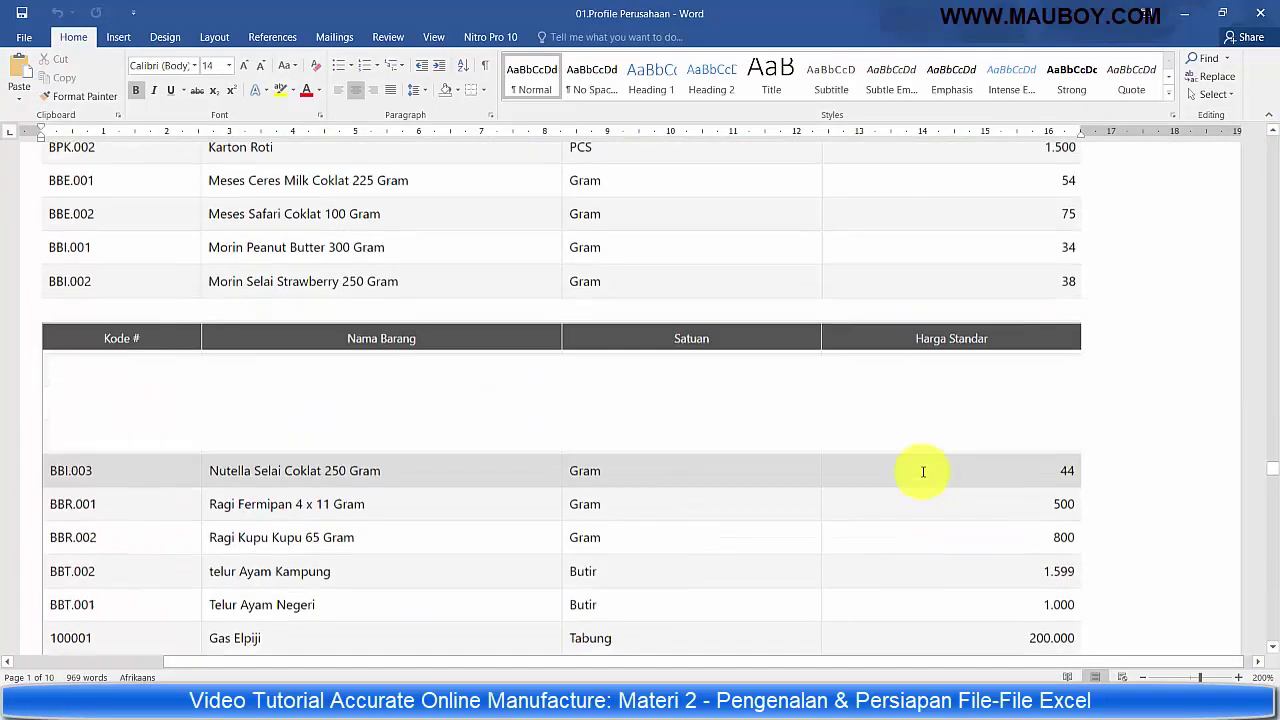
scroll(923, 472, up, 20)
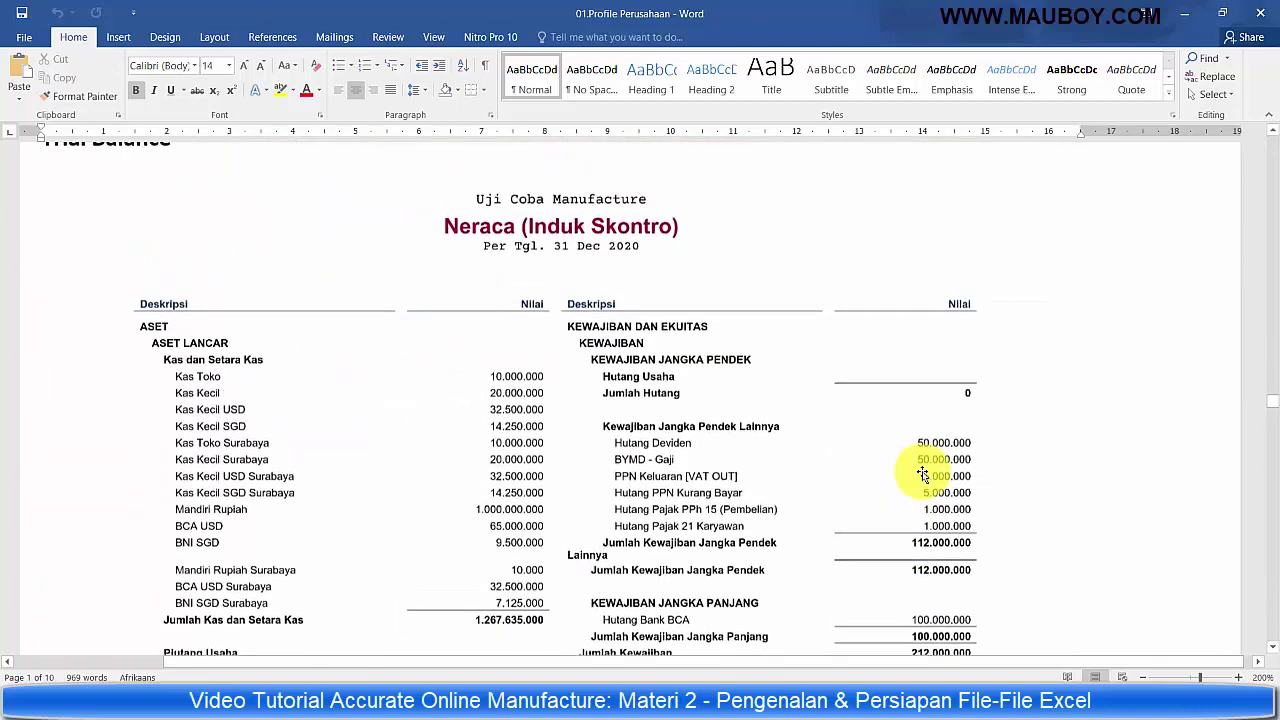
scroll(857, 457, down, 2)
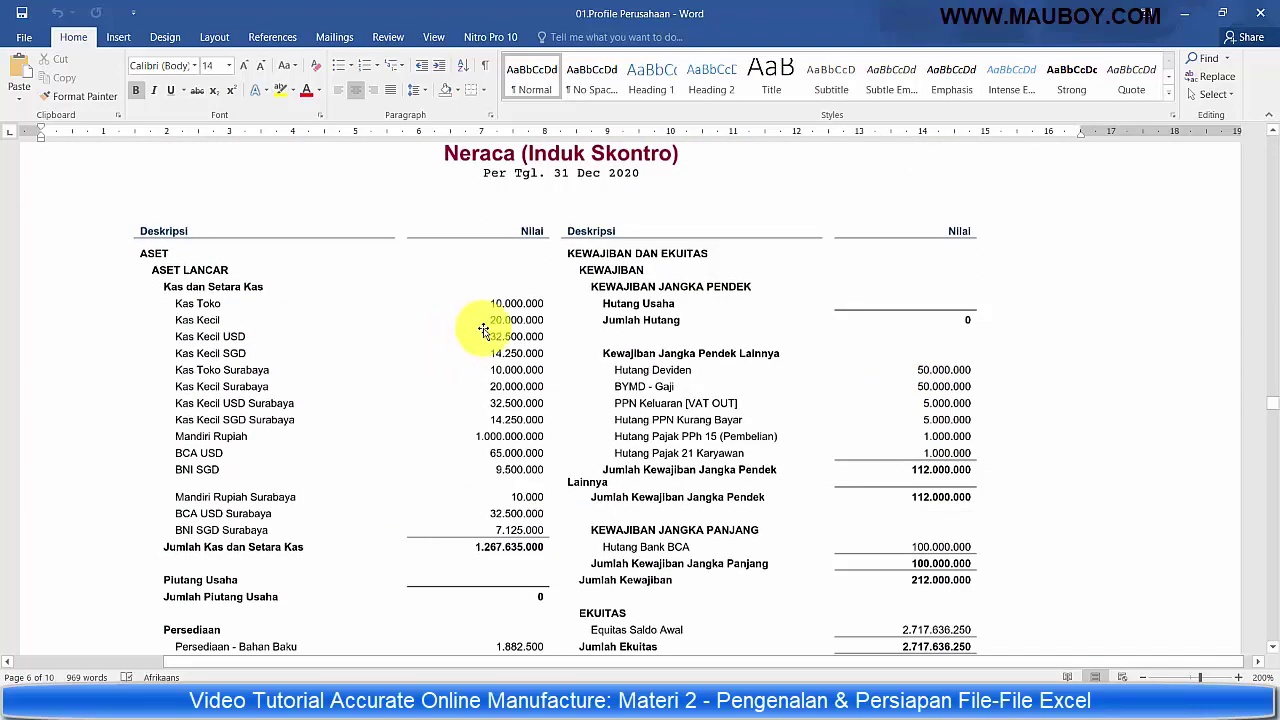
scroll(483, 330, down, 2)
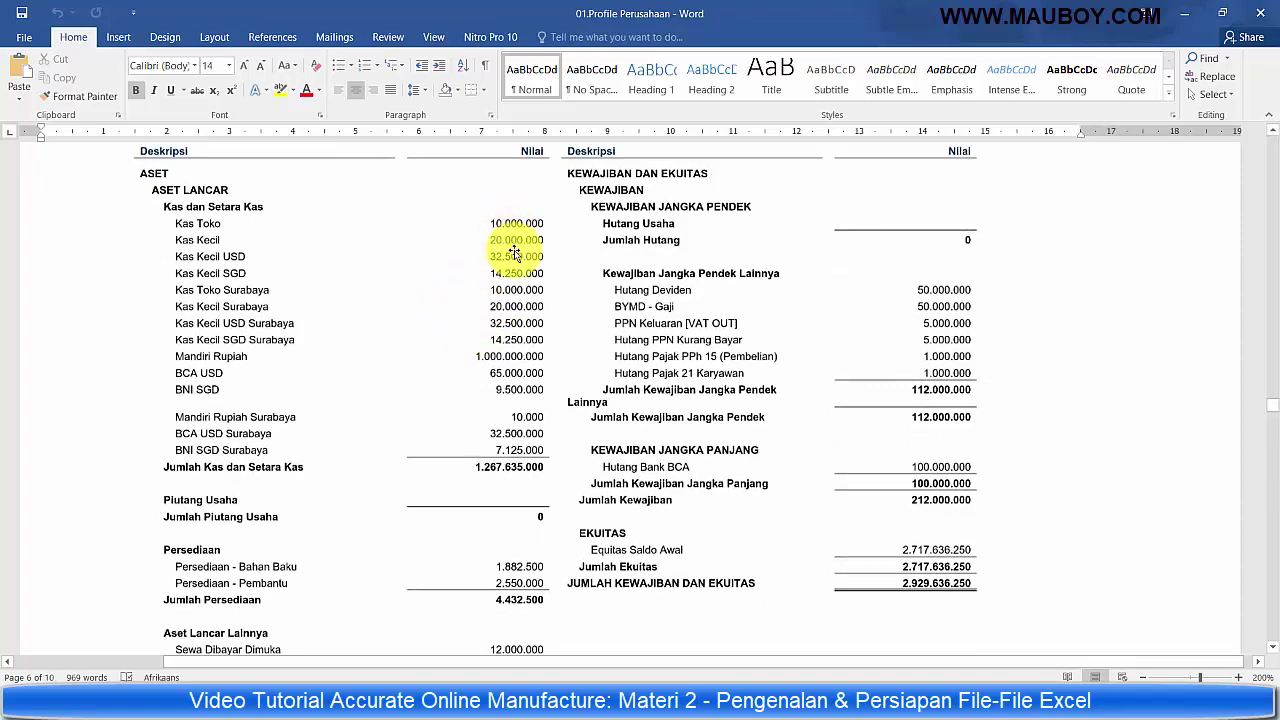
scroll(515, 255, down, 2)
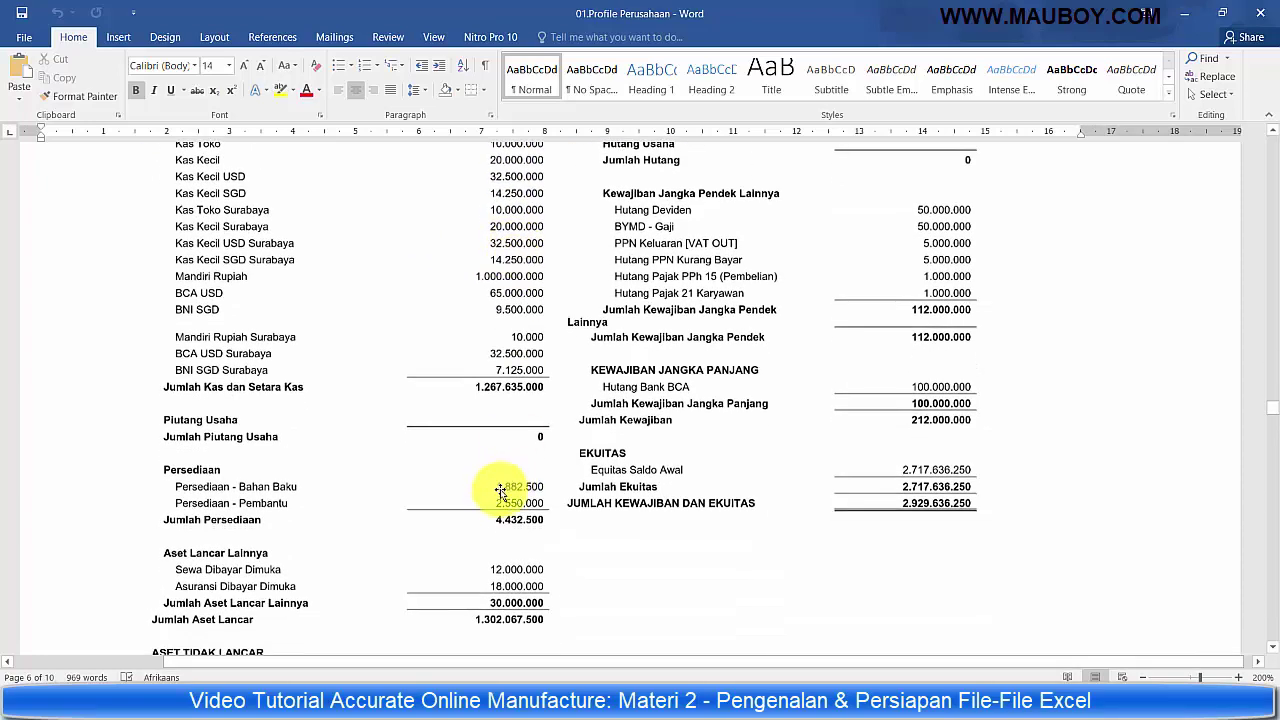
scroll(505, 502, up, 2)
scroll(540, 510, down, 10)
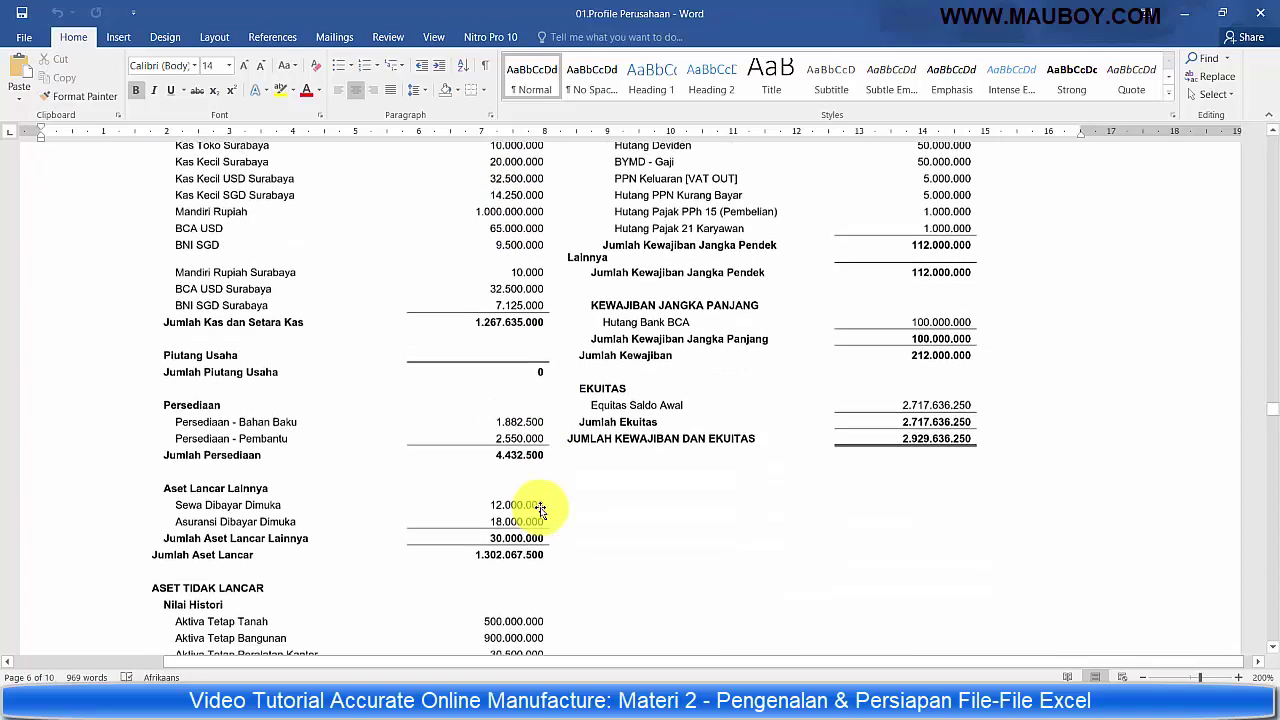
scroll(283, 424, up, 12)
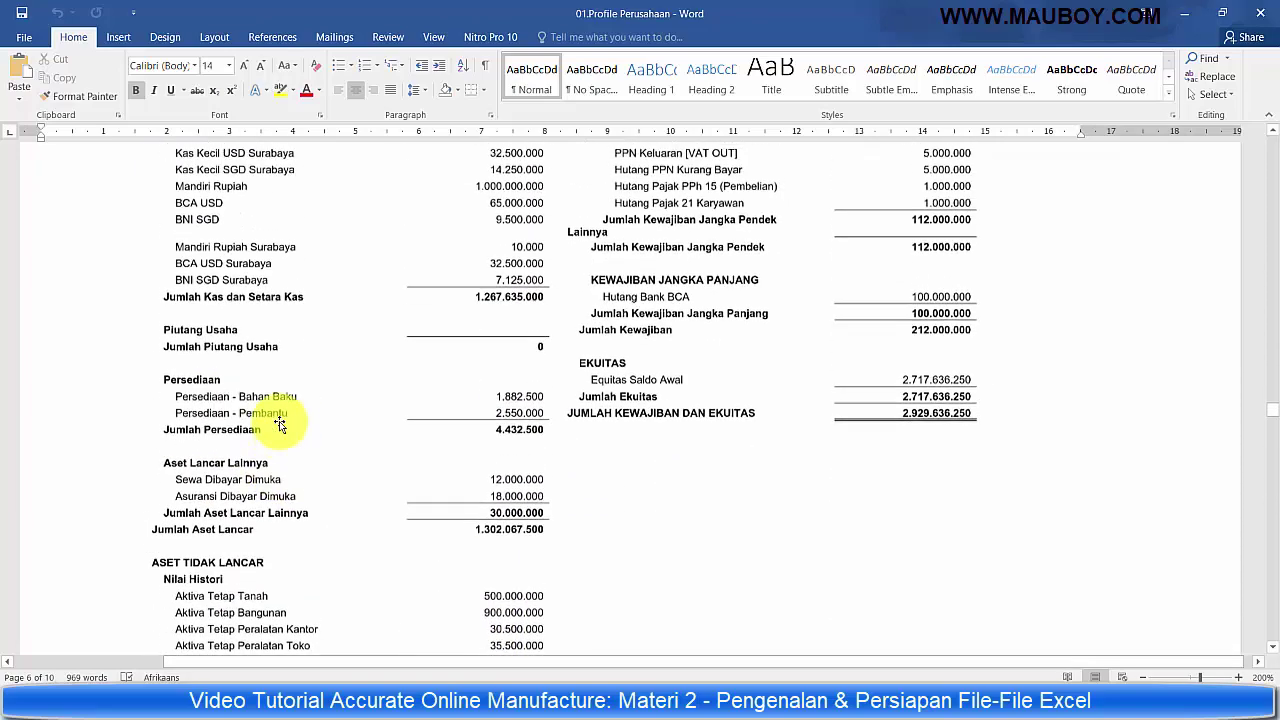
scroll(778, 386, down, 2)
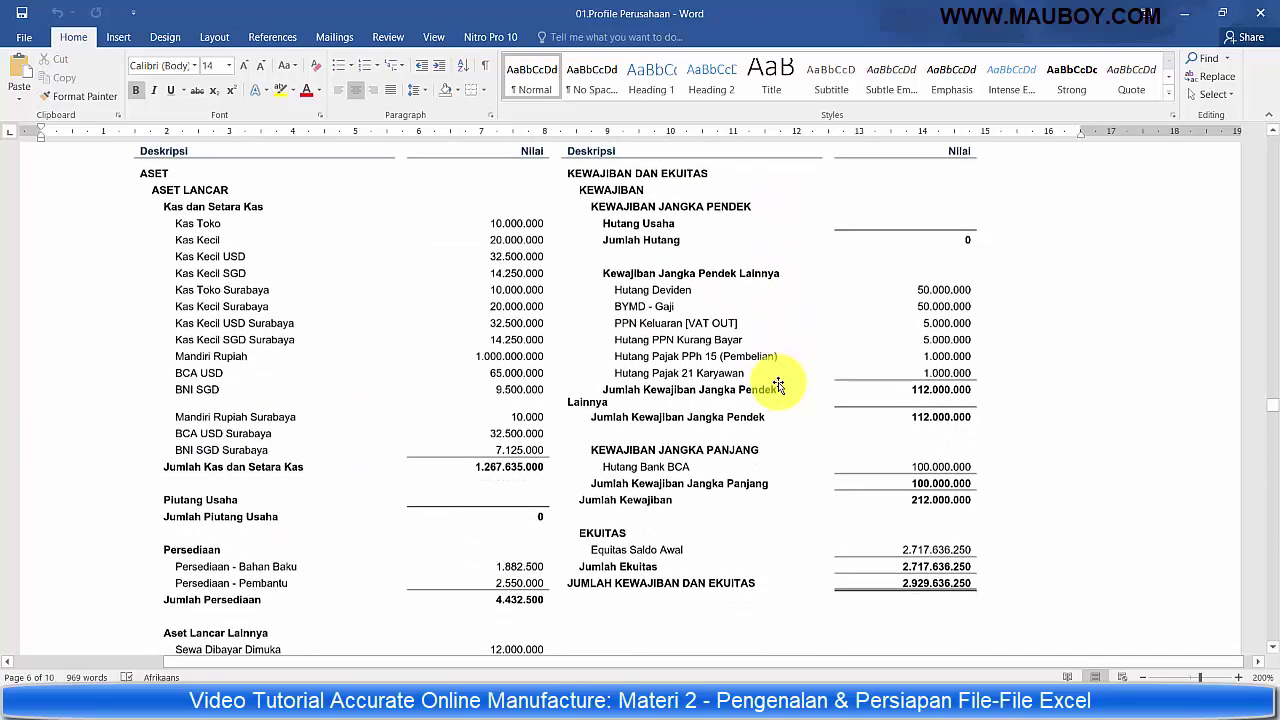
scroll(778, 386, down, 5)
scroll(638, 380, down, 6)
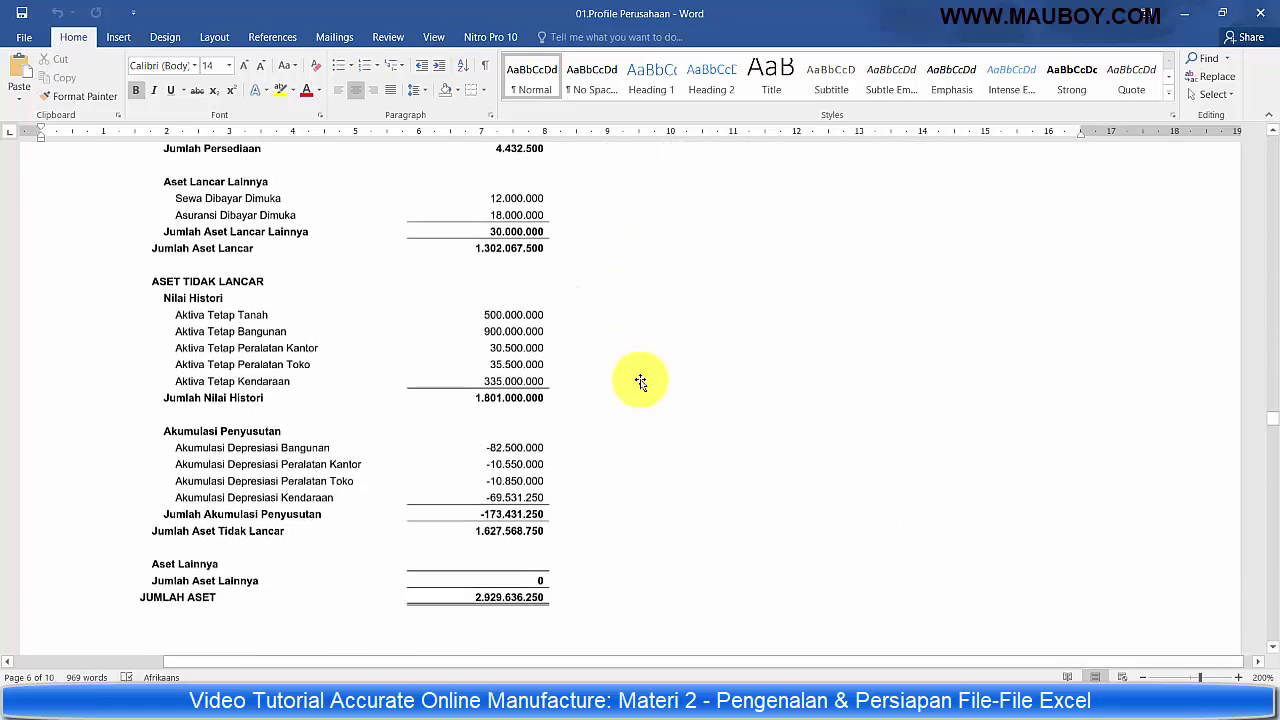
scroll(643, 380, up, 9)
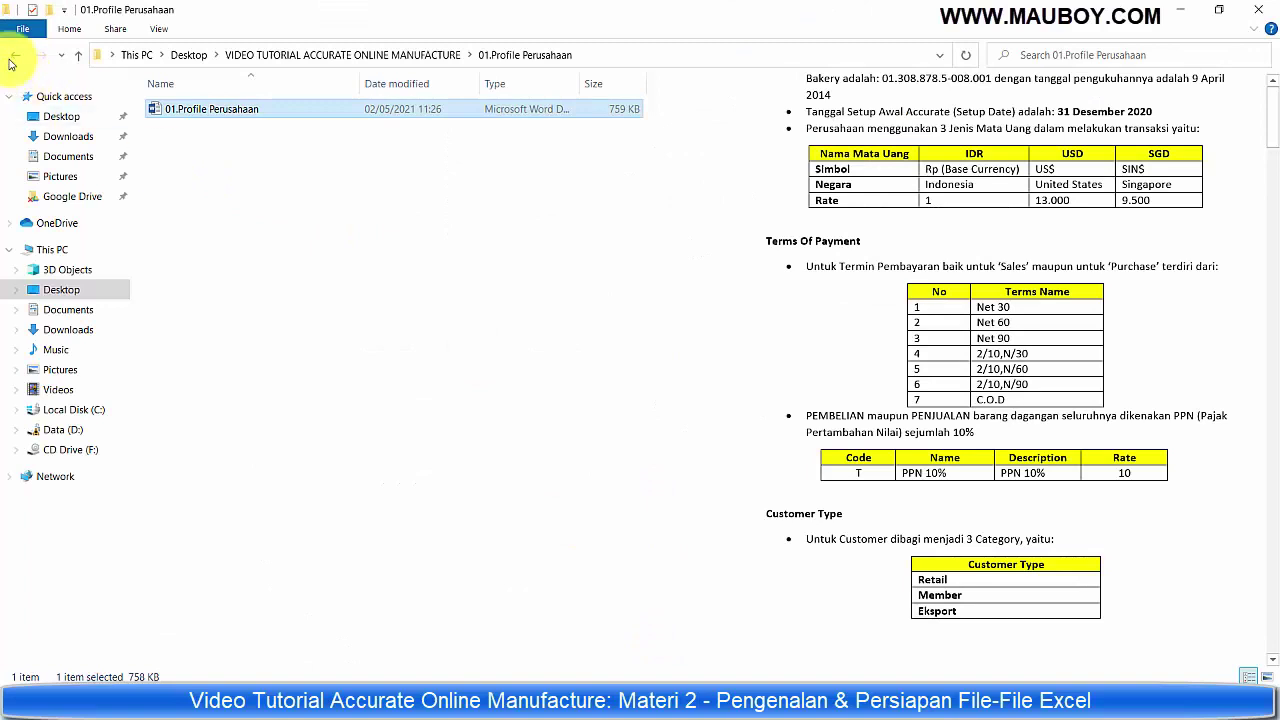
Return to the 02.Excel AOL Siap Import folder and open the 01.account-import workbook
click(14, 56)
double_click(195, 127)
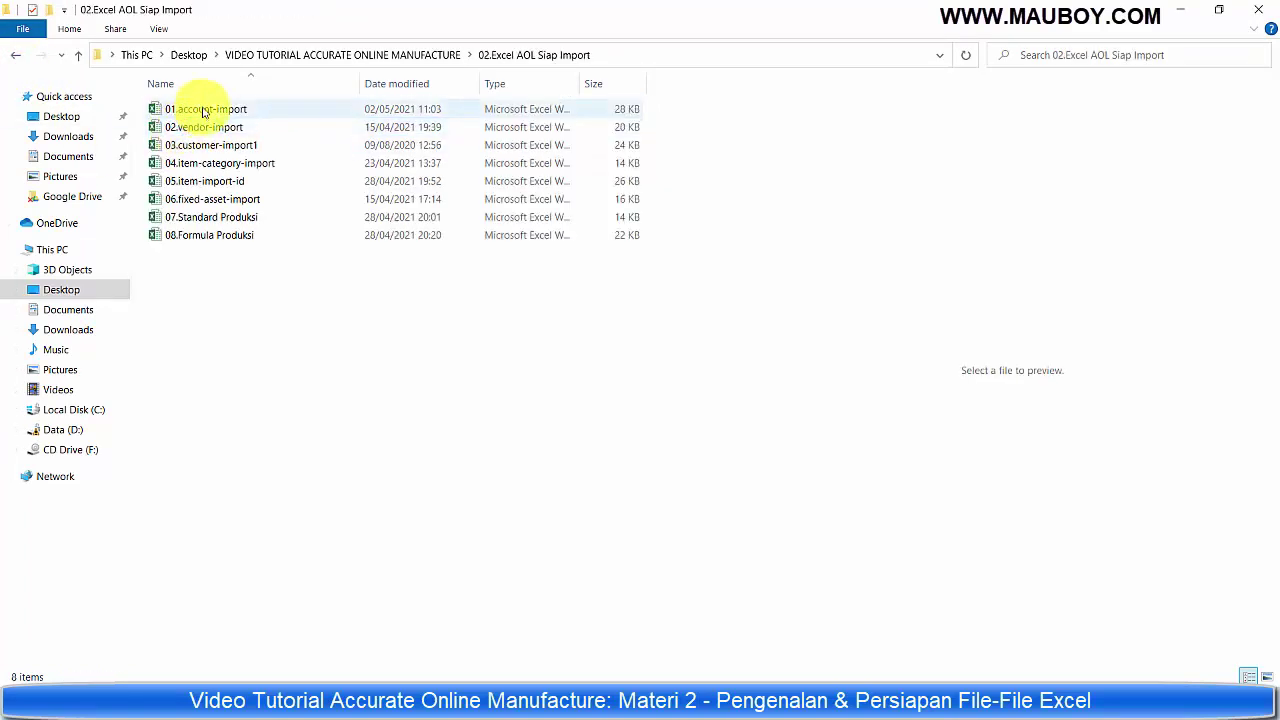
click(203, 112)
click(466, 427)
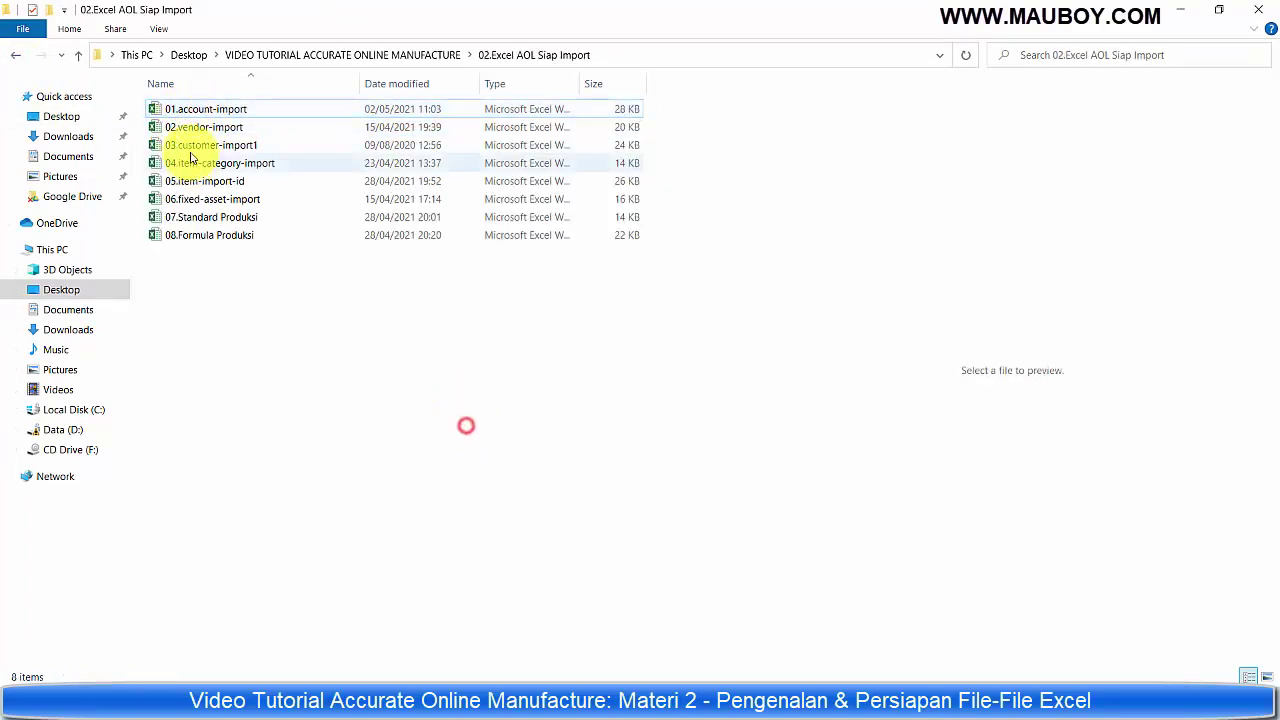
double_click(155, 108)
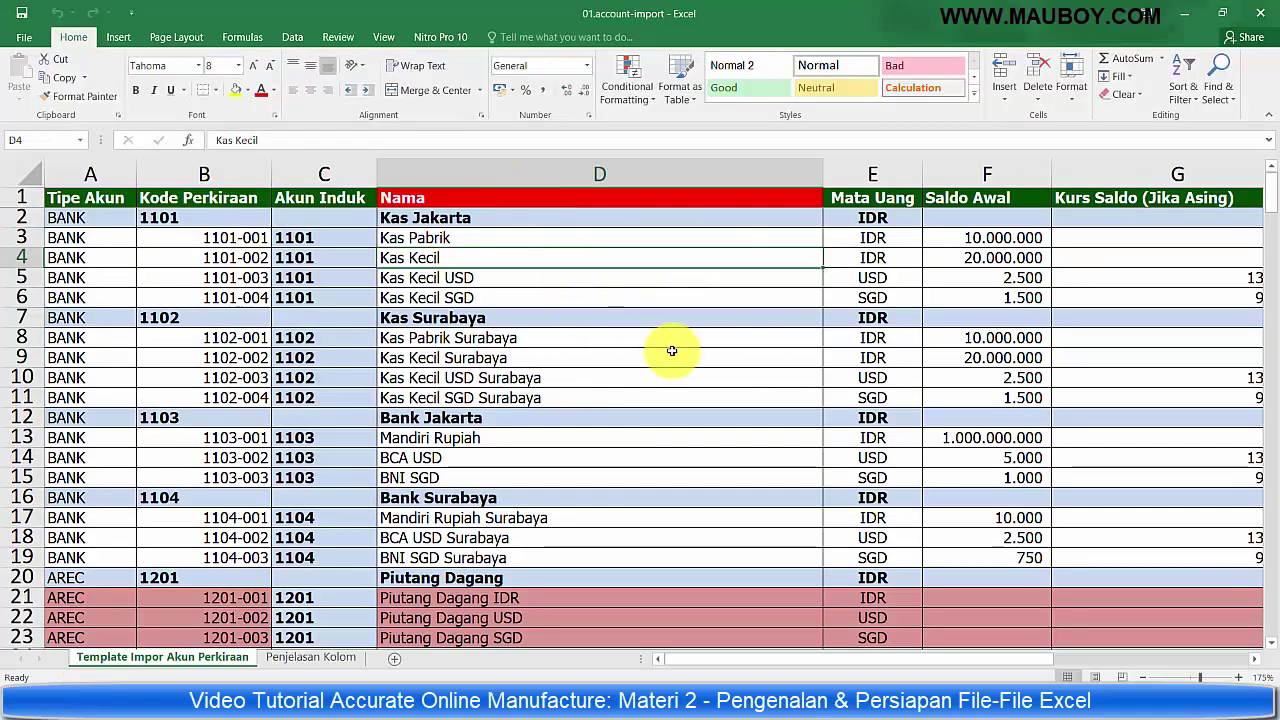
Review the account import template's columns one by one, from Tipe Akun through per Tgl
ctrl+scroll(672, 350, down, 1)
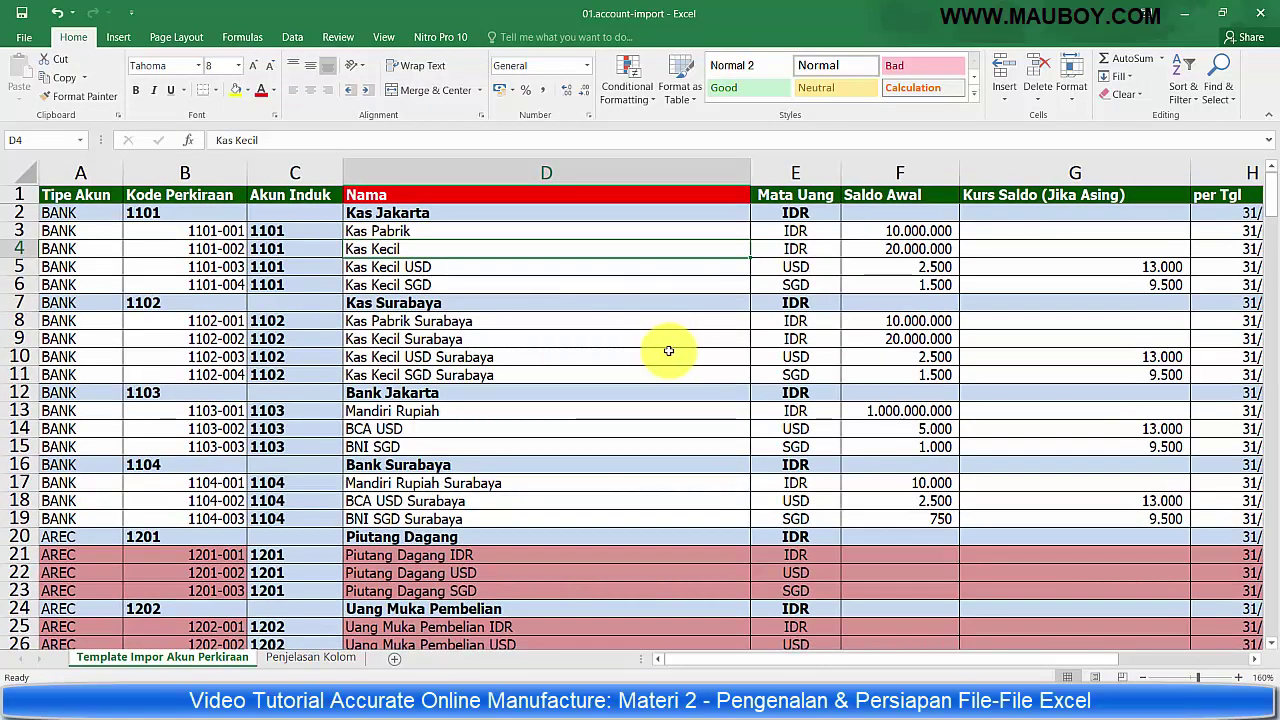
click(84, 173)
click(169, 172)
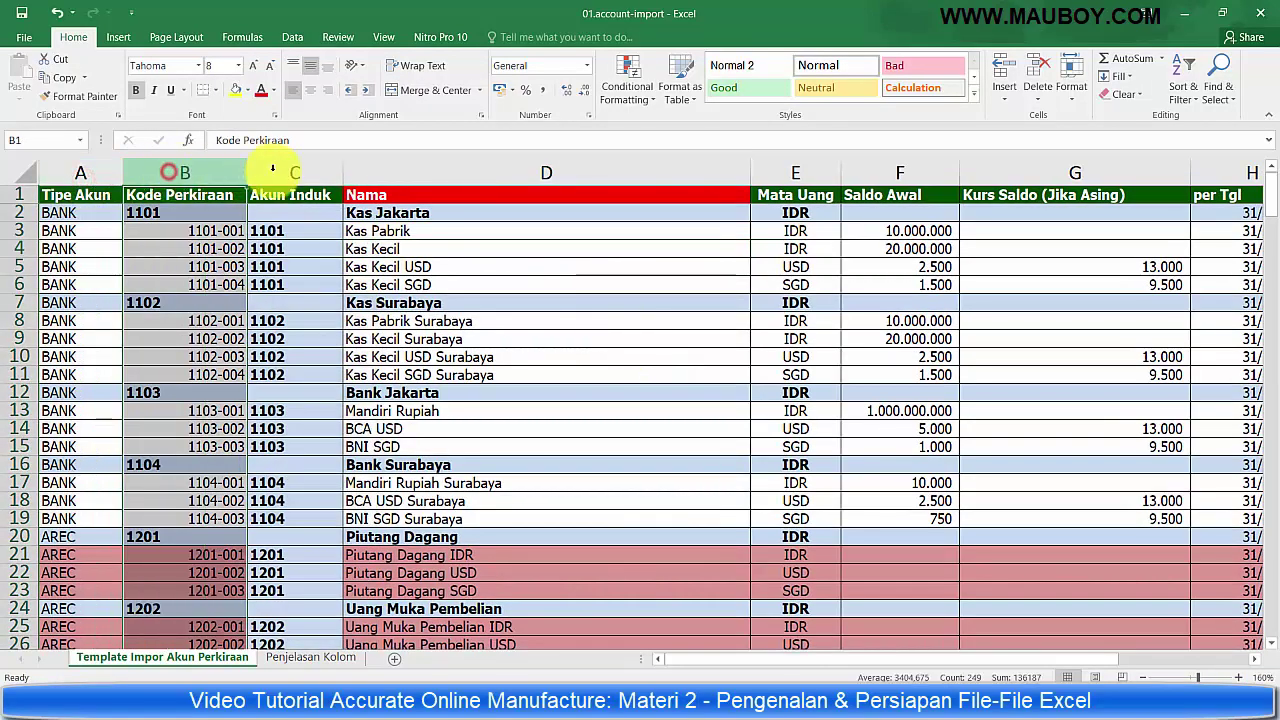
click(295, 172)
click(450, 172)
click(812, 173)
click(897, 173)
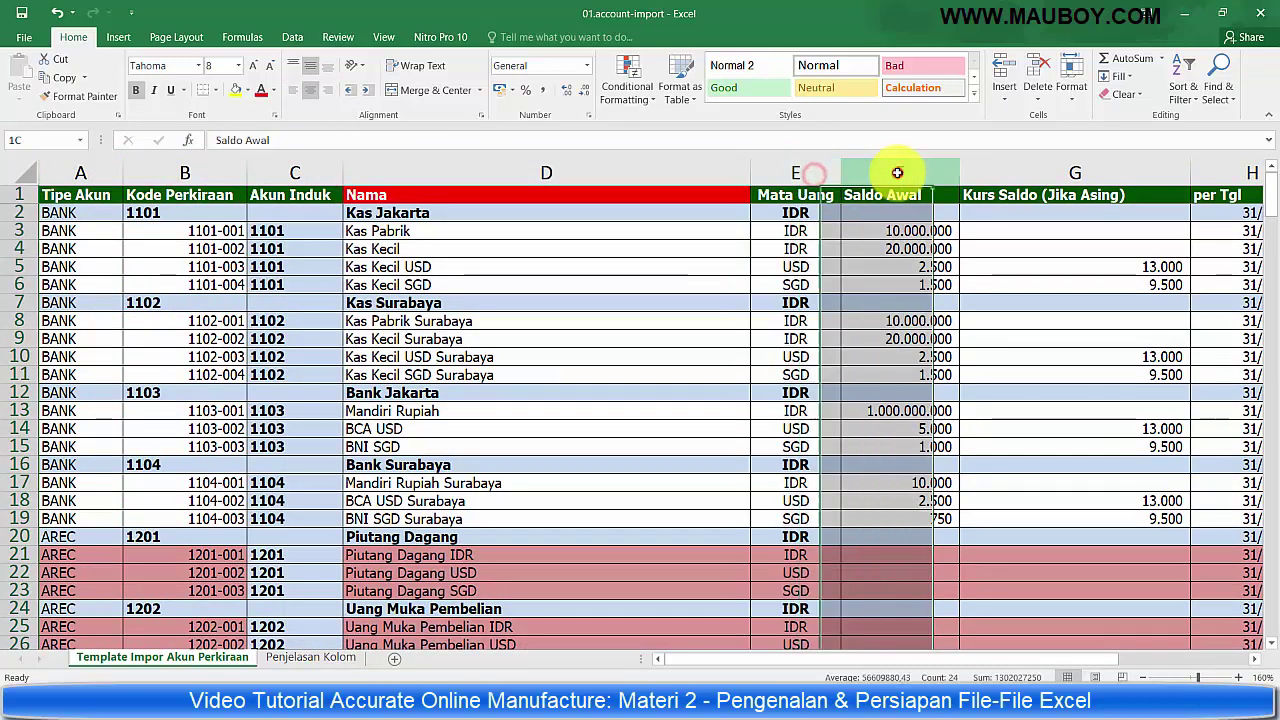
click(1080, 173)
click(1218, 173)
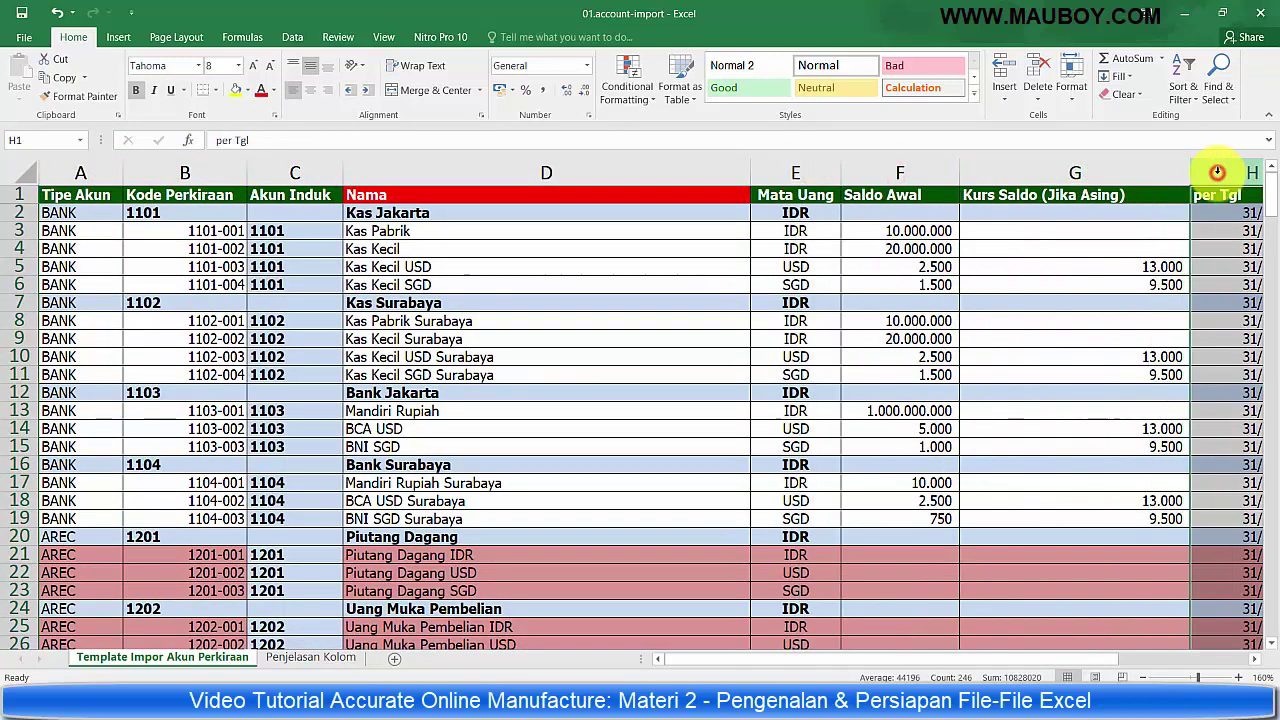
Review the Tipe Akun, Kode Perkiraan, Akun Induk and Nama columns of the account template again
click(94, 172)
click(177, 172)
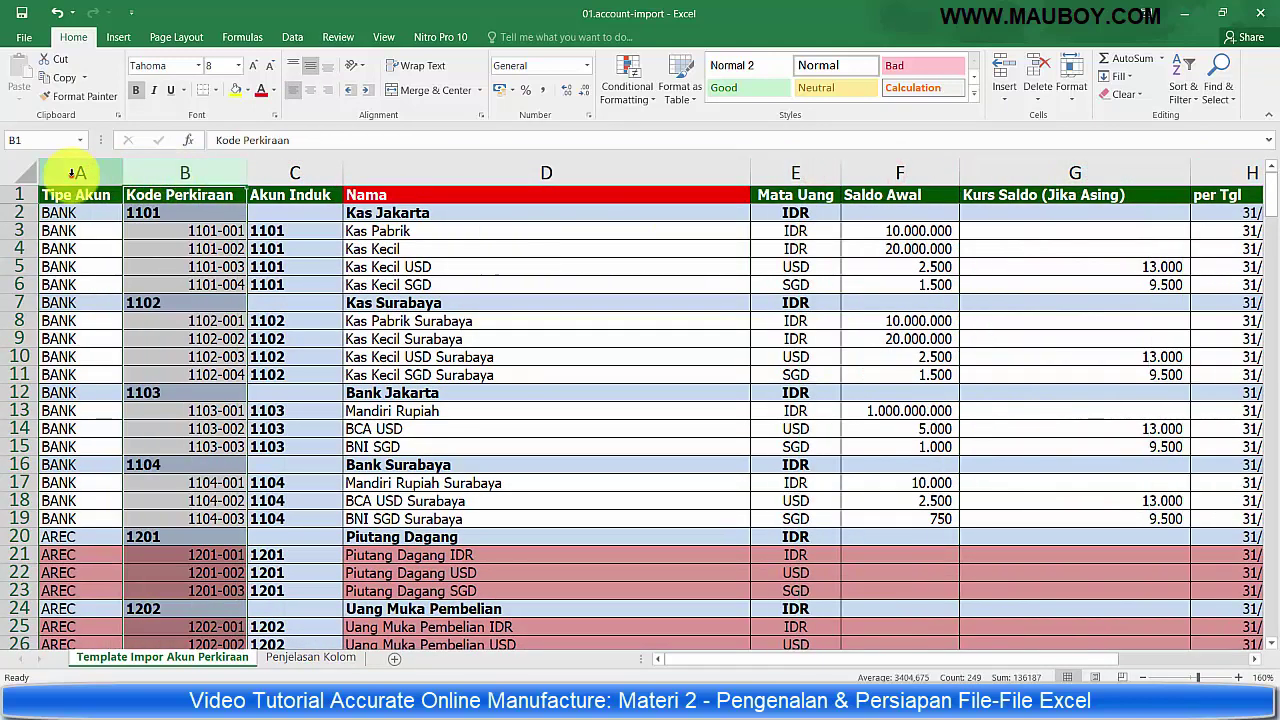
click(77, 172)
drag(170, 173, 304, 173)
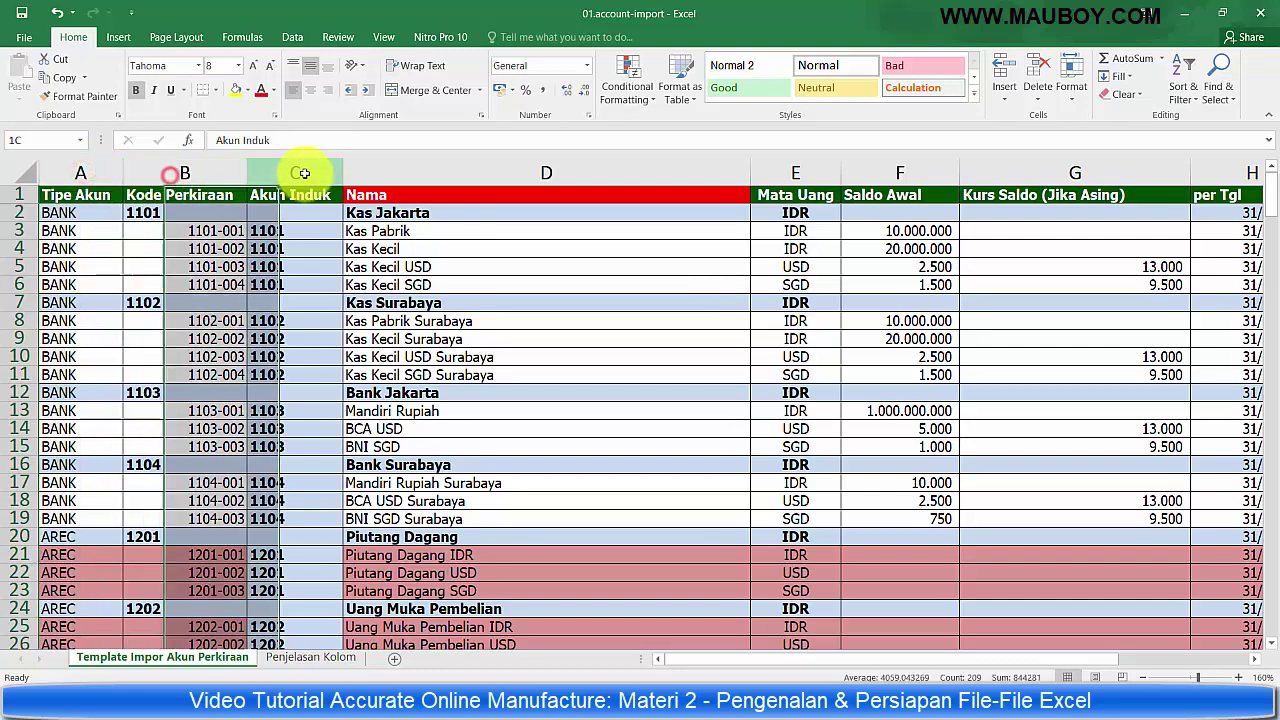
click(414, 173)
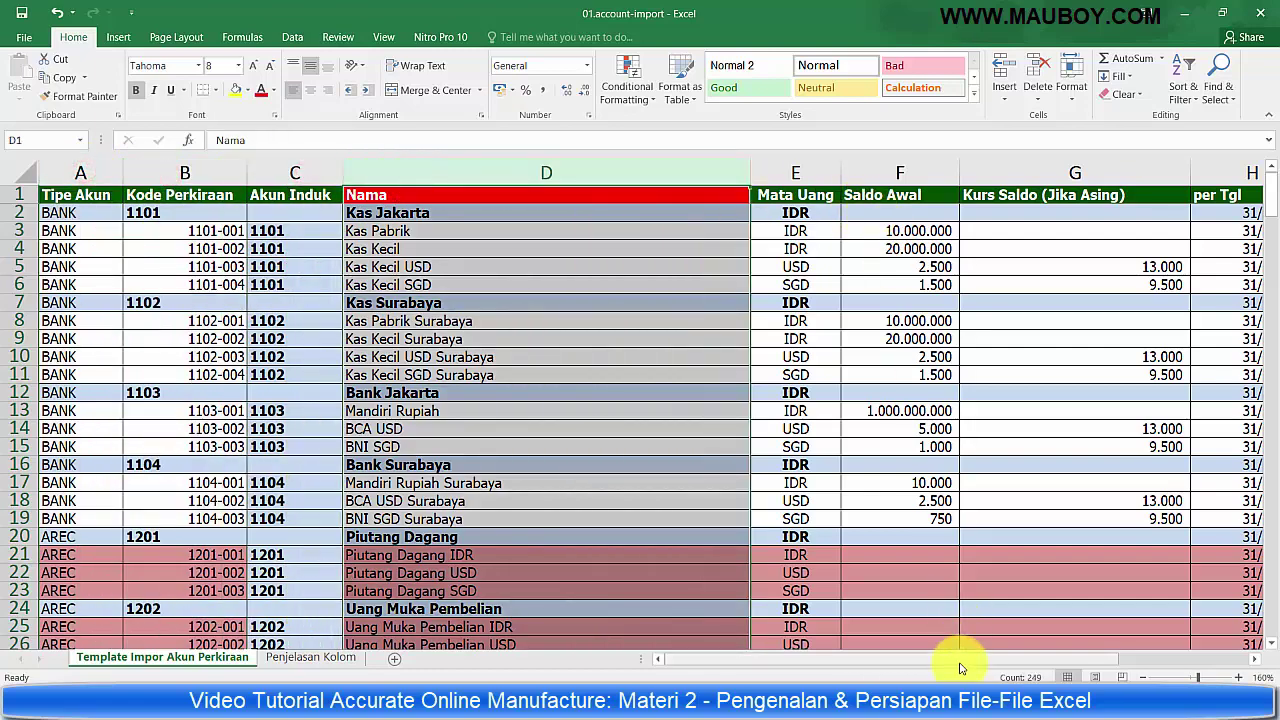
Fit all template columns in view and go through each one from Tipe Akun to Cabang Saldo
scroll(960, 668, right, 3)
scroll(887, 507, down, 1)
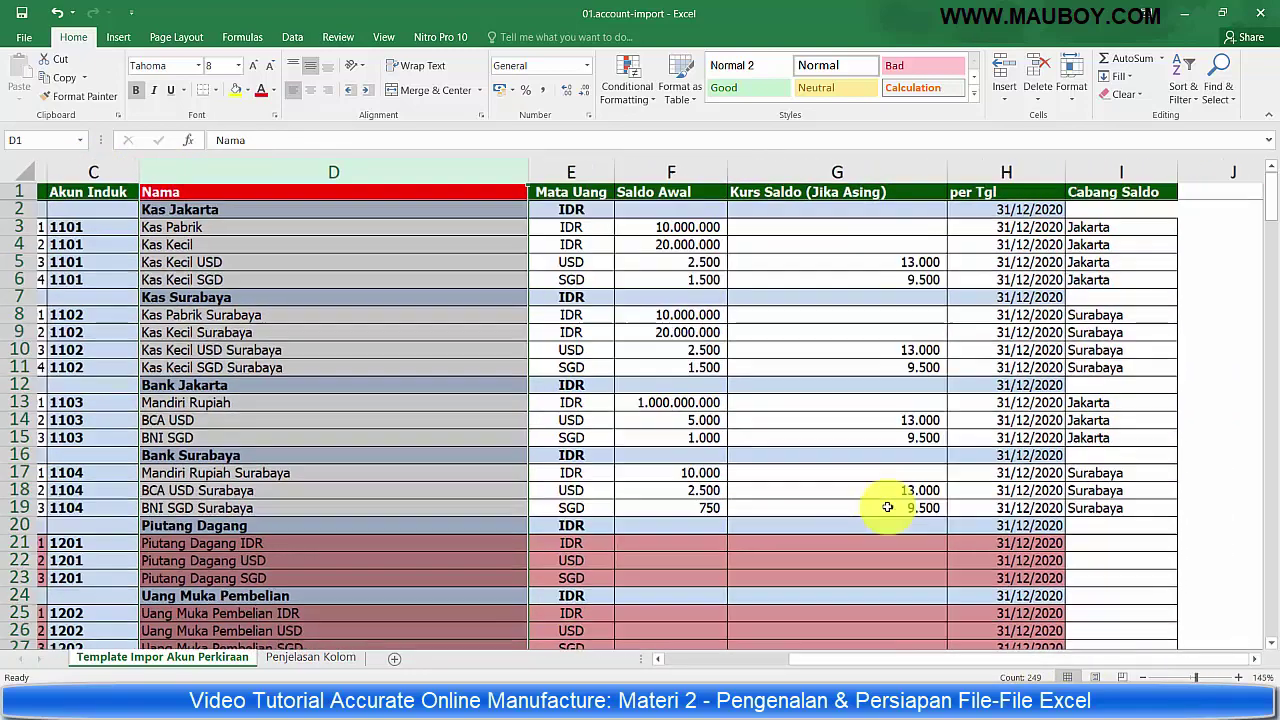
drag(1056, 660, 947, 662)
scroll(963, 660, down, 1)
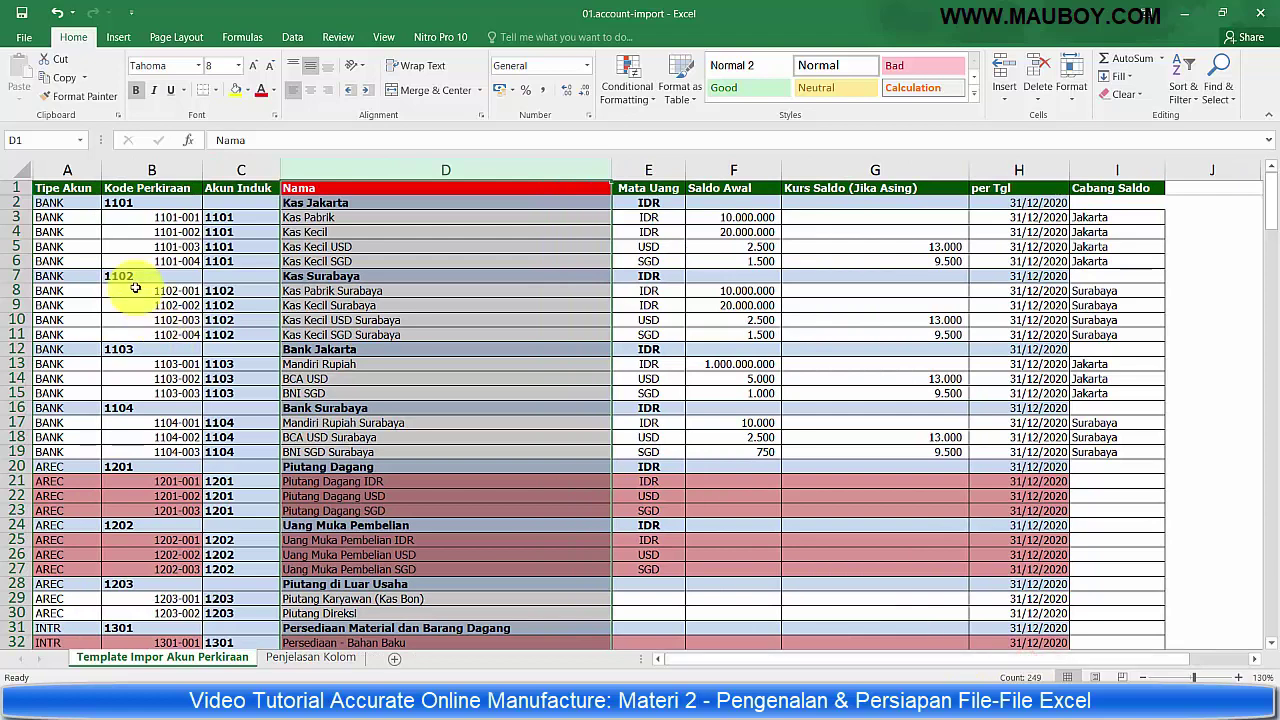
click(50, 170)
click(143, 166)
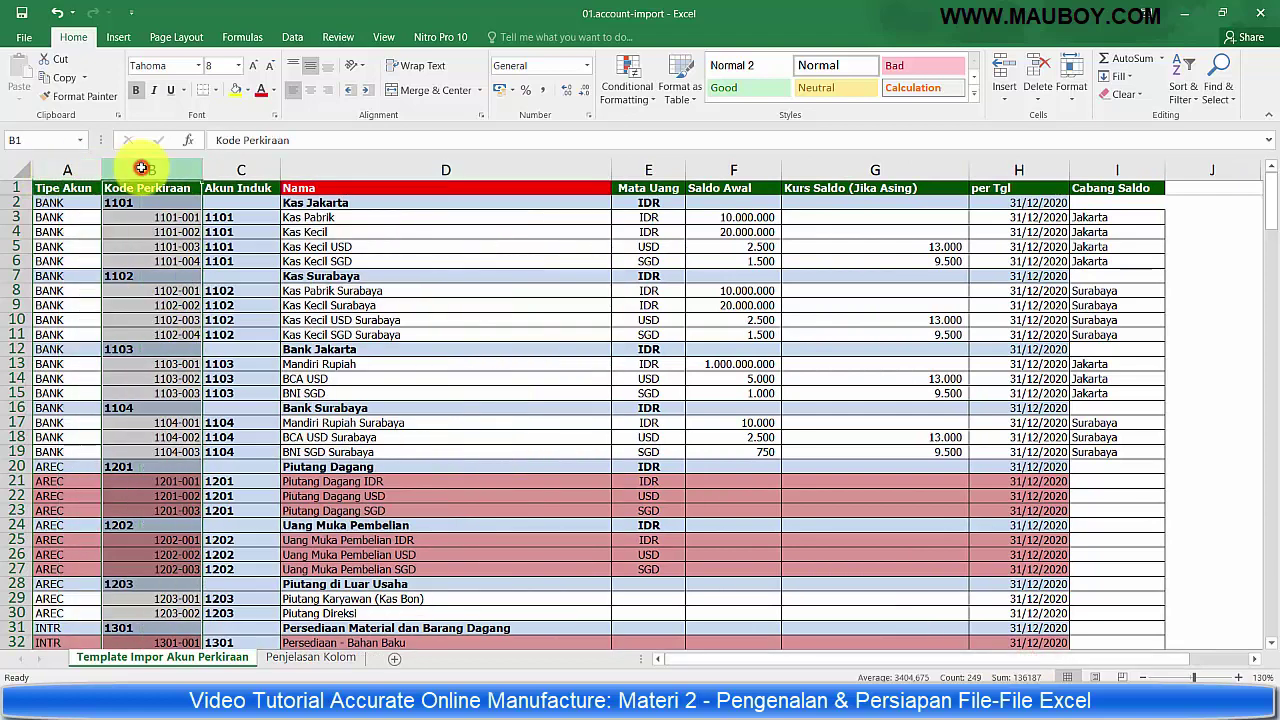
click(237, 166)
click(349, 170)
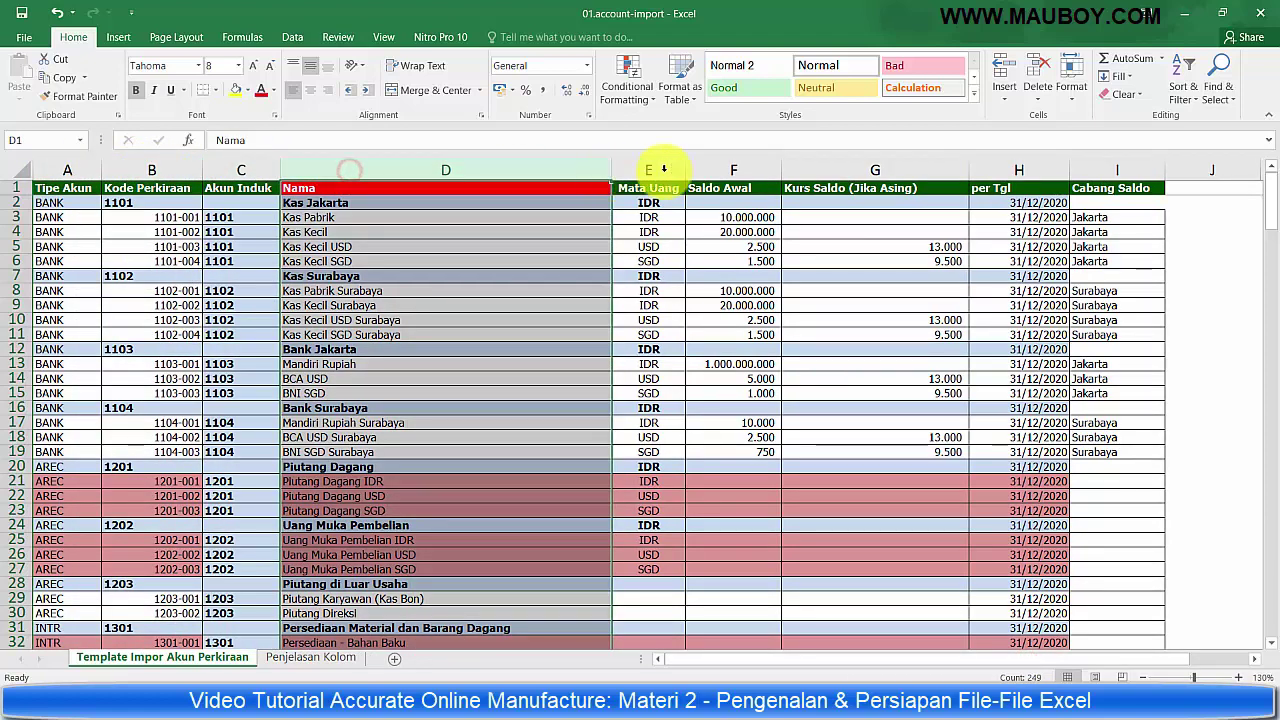
click(648, 170)
click(733, 170)
click(862, 172)
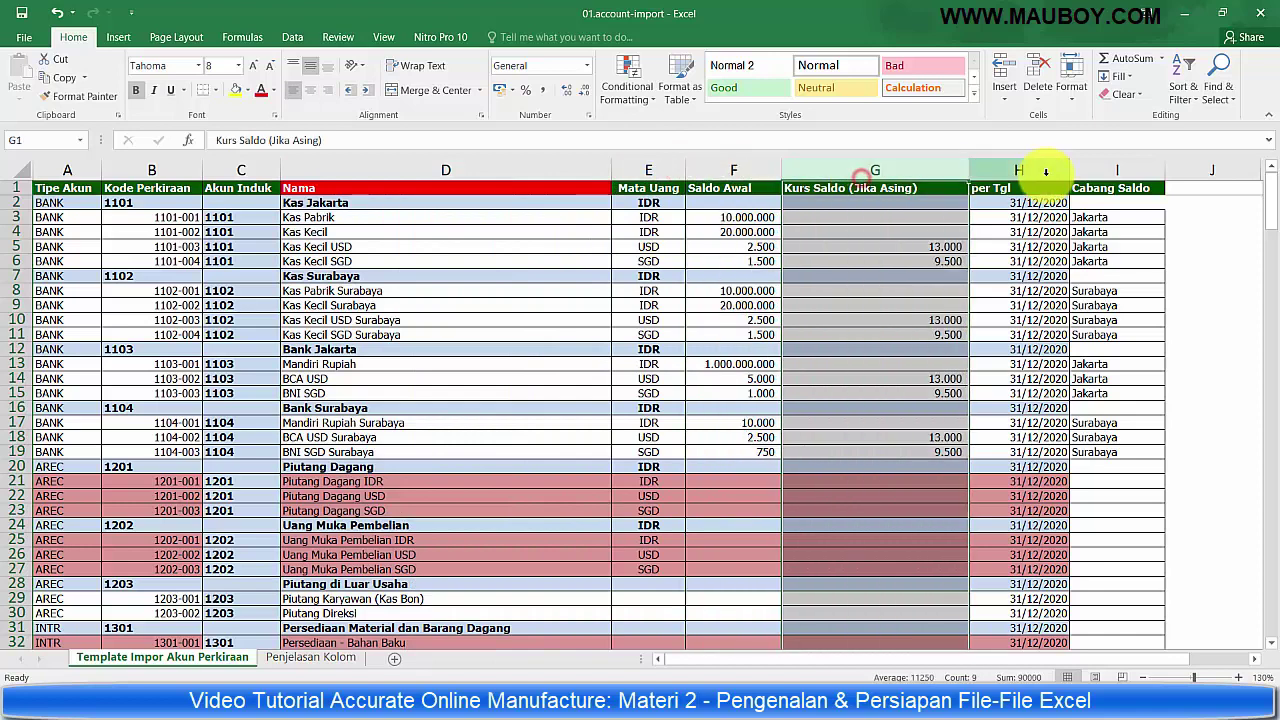
click(1030, 170)
click(1117, 170)
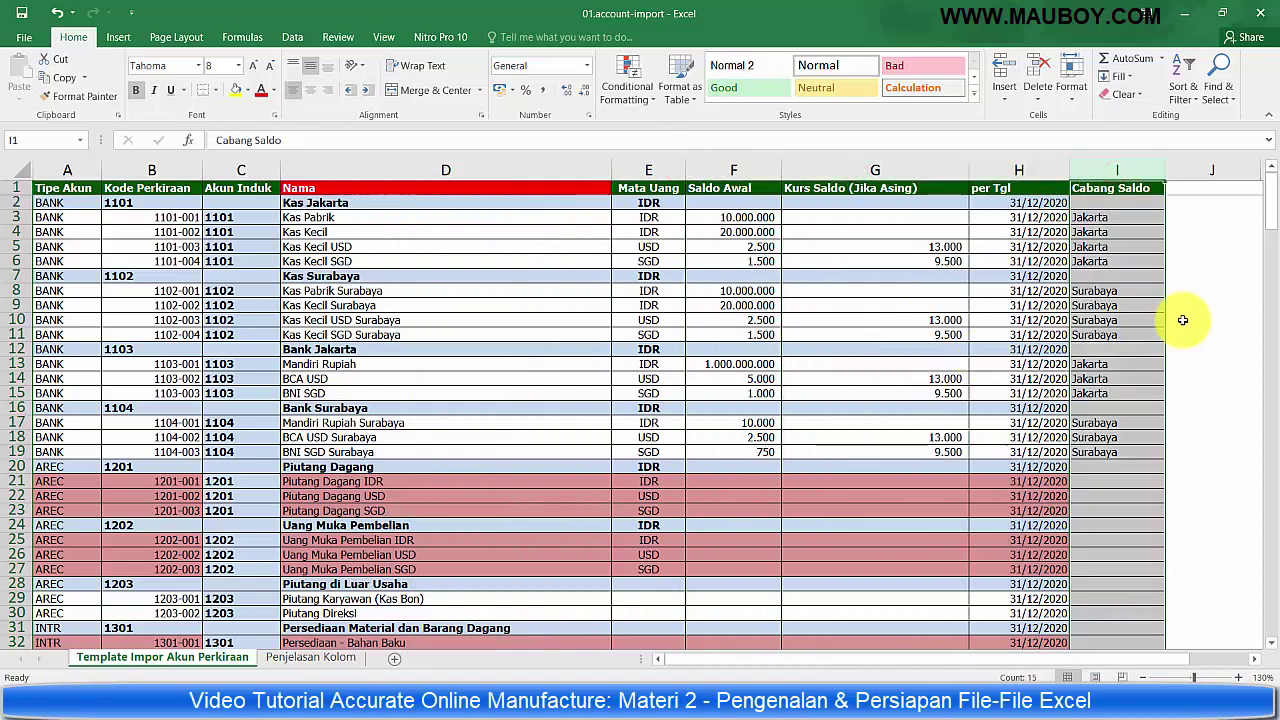
Examine the Jakarta and Surabaya branch entries in the Cabang Saldo column for the cash and bank accounts
click(1131, 216)
click(1126, 246)
click(1123, 260)
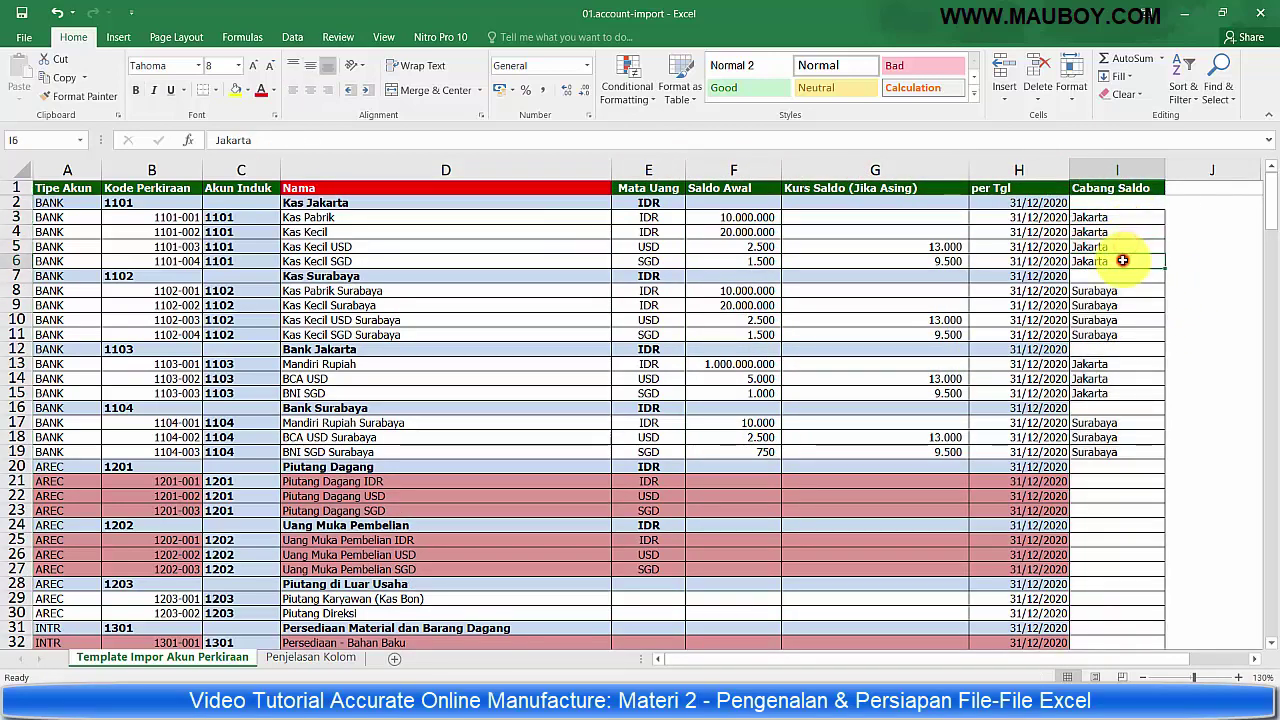
drag(1107, 229, 1110, 321)
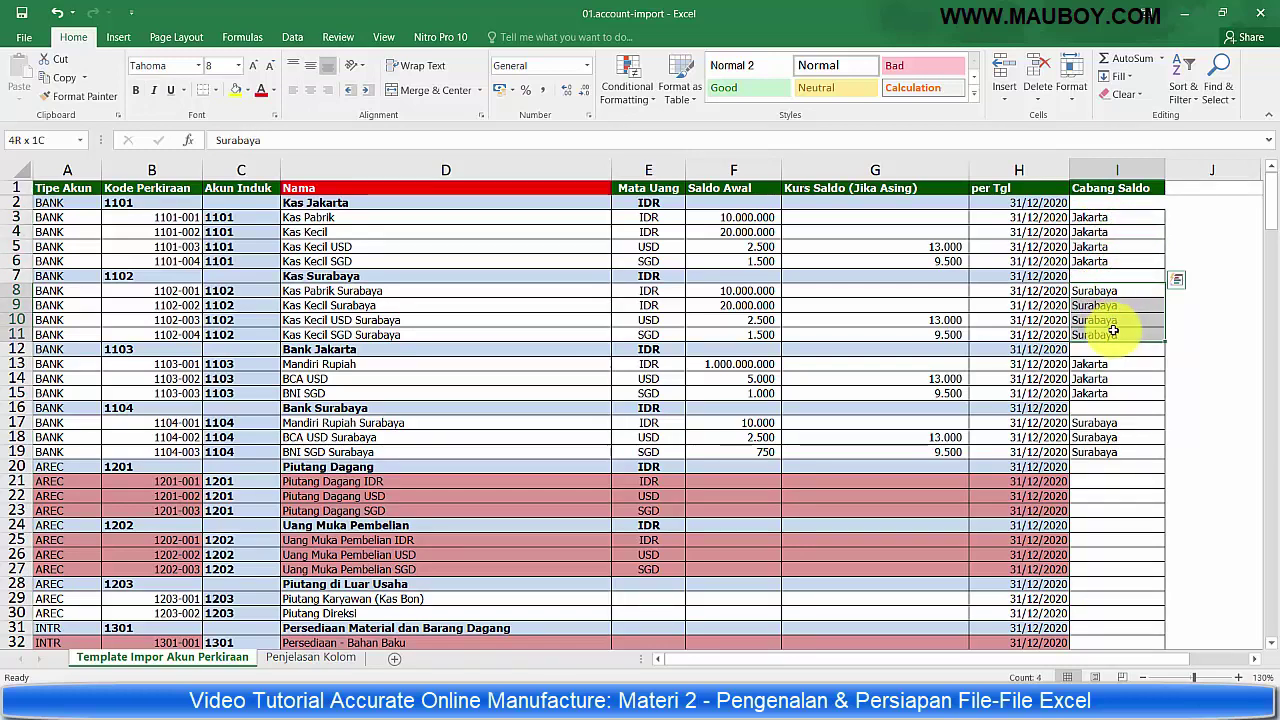
drag(1111, 424, 1110, 449)
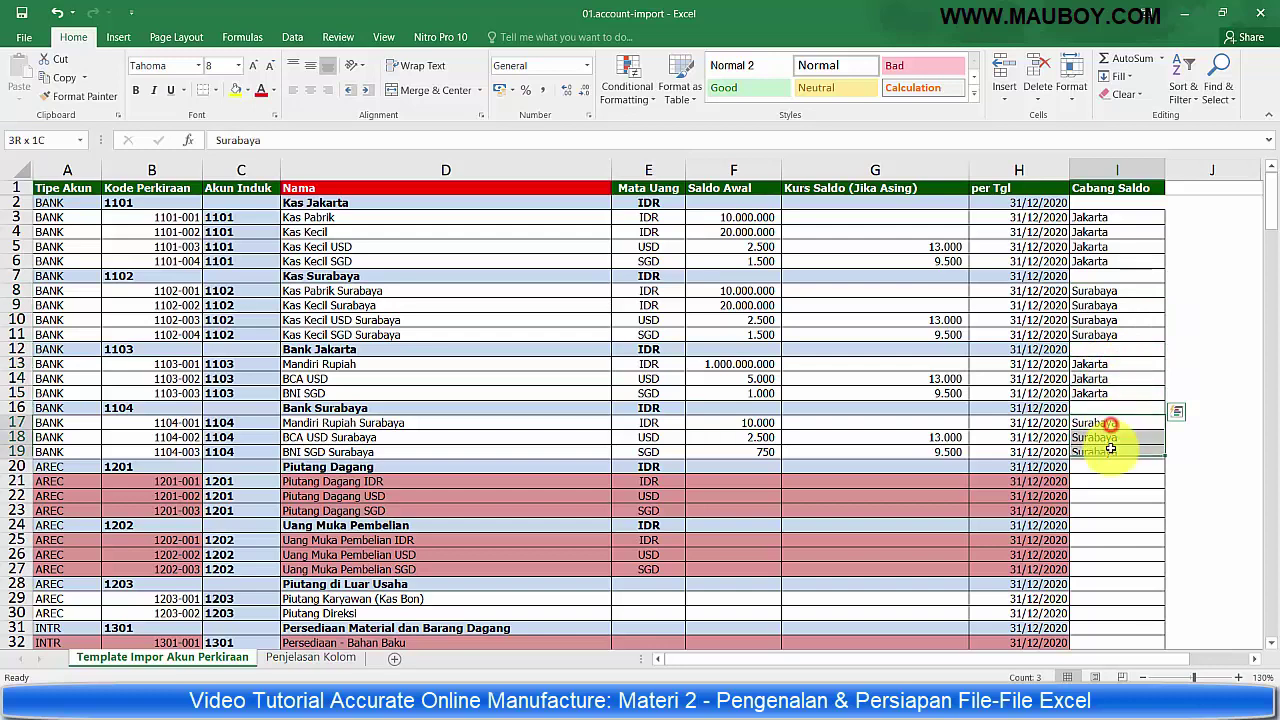
drag(1105, 217, 1100, 246)
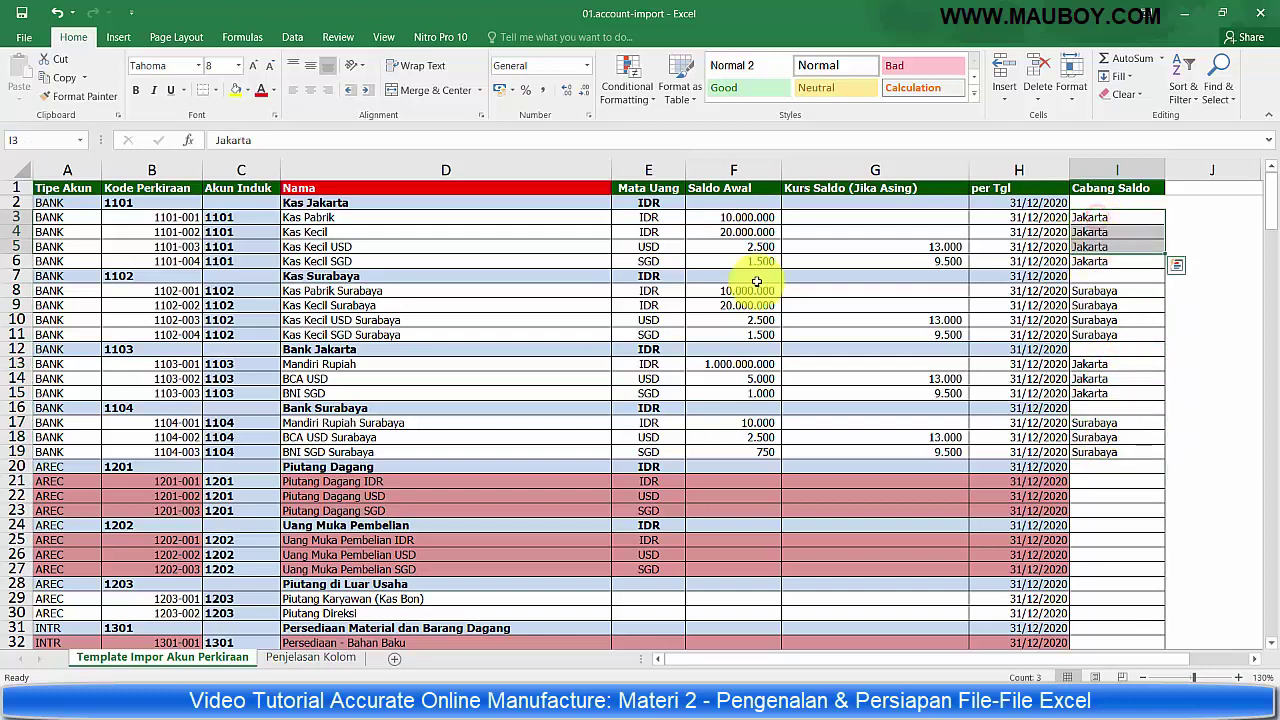
Check the Tipe Akun column and open the Penjelasan Kolom sheet at its explanation of the account type codes
click(104, 220)
click(62, 170)
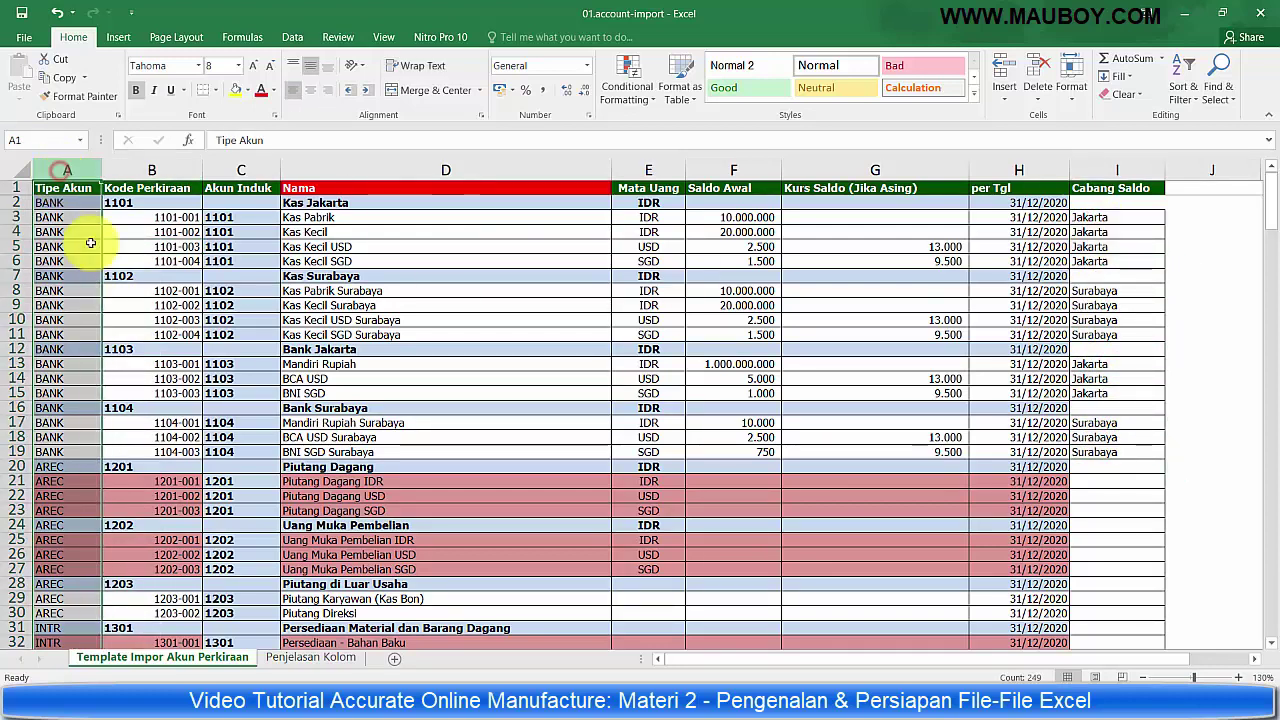
click(330, 657)
scroll(243, 481, up, 6)
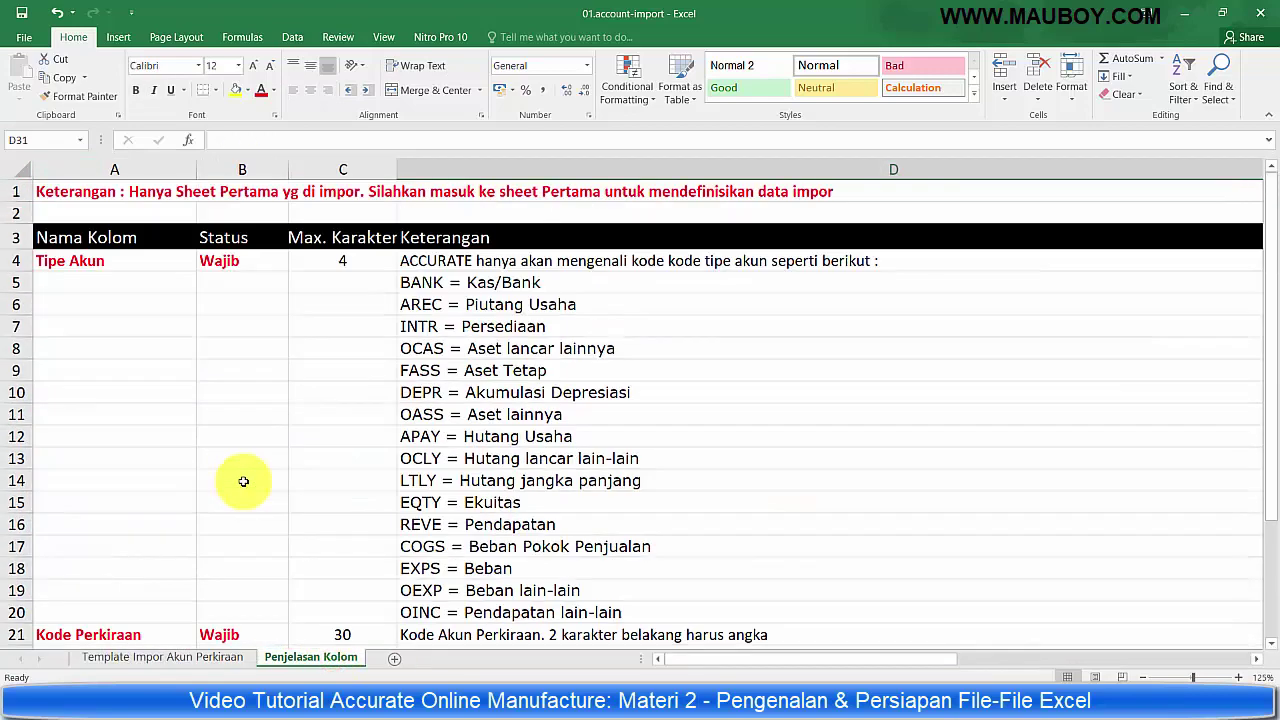
Read through the account type codes from BANK to OINC and the other column explanations on the Penjelasan Kolom sheet
click(451, 256)
click(451, 284)
scroll(466, 388, down, 1)
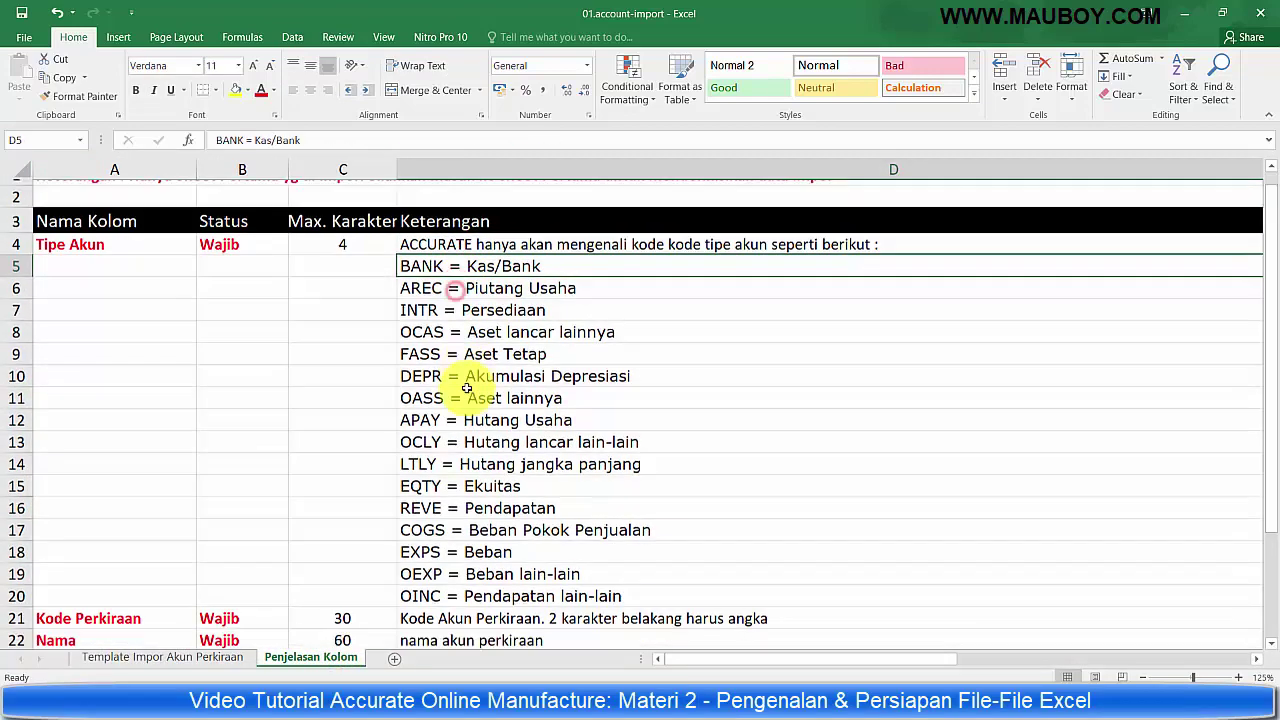
scroll(466, 388, down, 3)
click(425, 345)
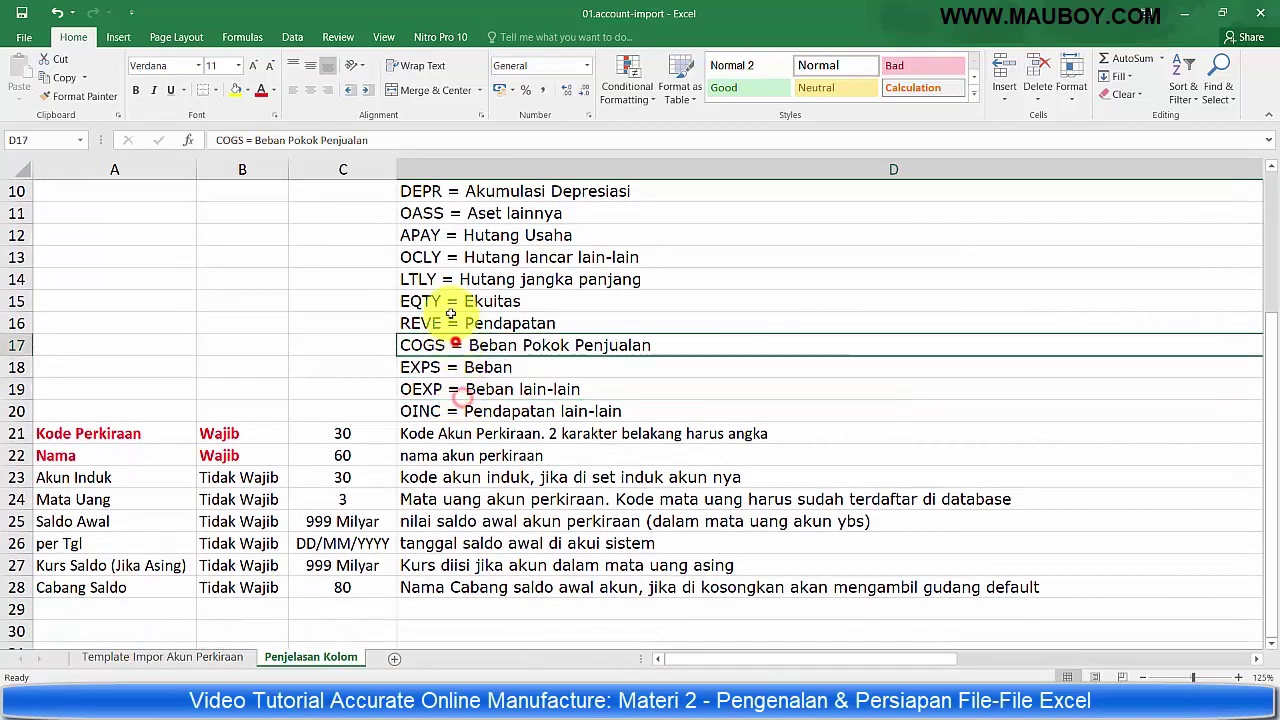
click(429, 280)
scroll(410, 360, up, 2)
Return to the Template Impor Akun Perkiraan sheet and check the BANK, AREC, INTR and OCAS codes in the Tipe Akun column
click(165, 660)
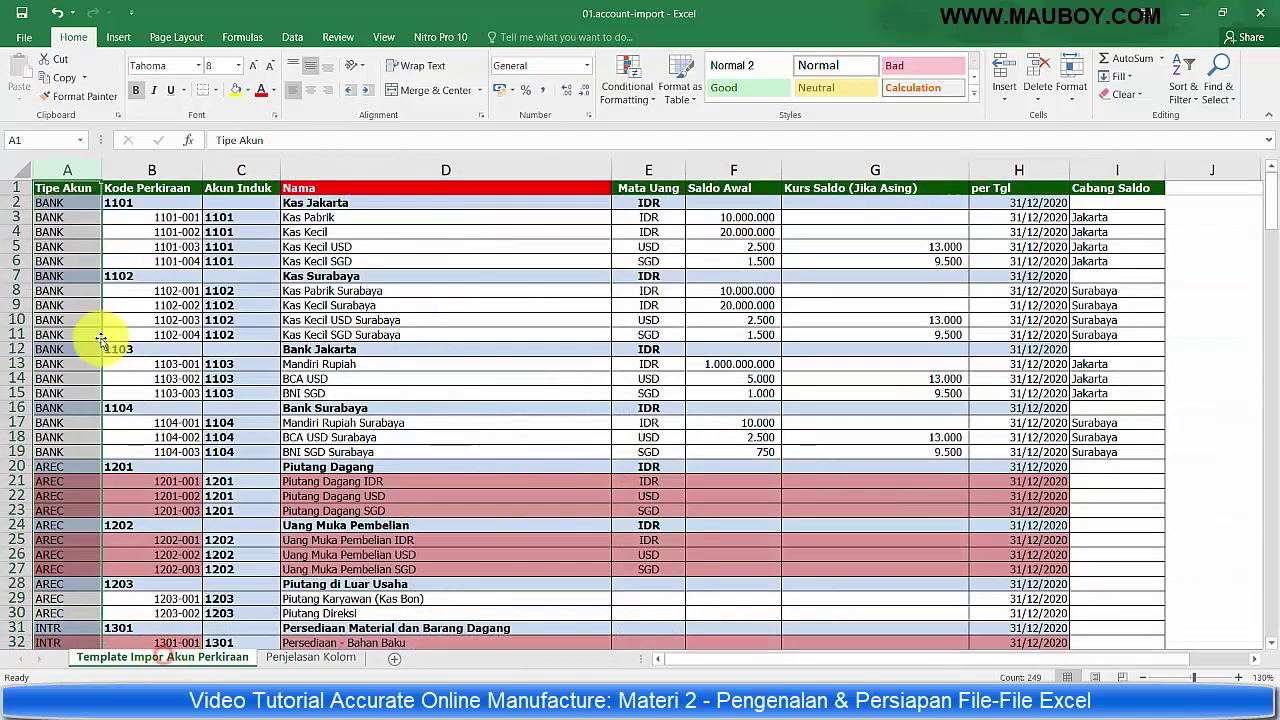
click(61, 512)
click(49, 466)
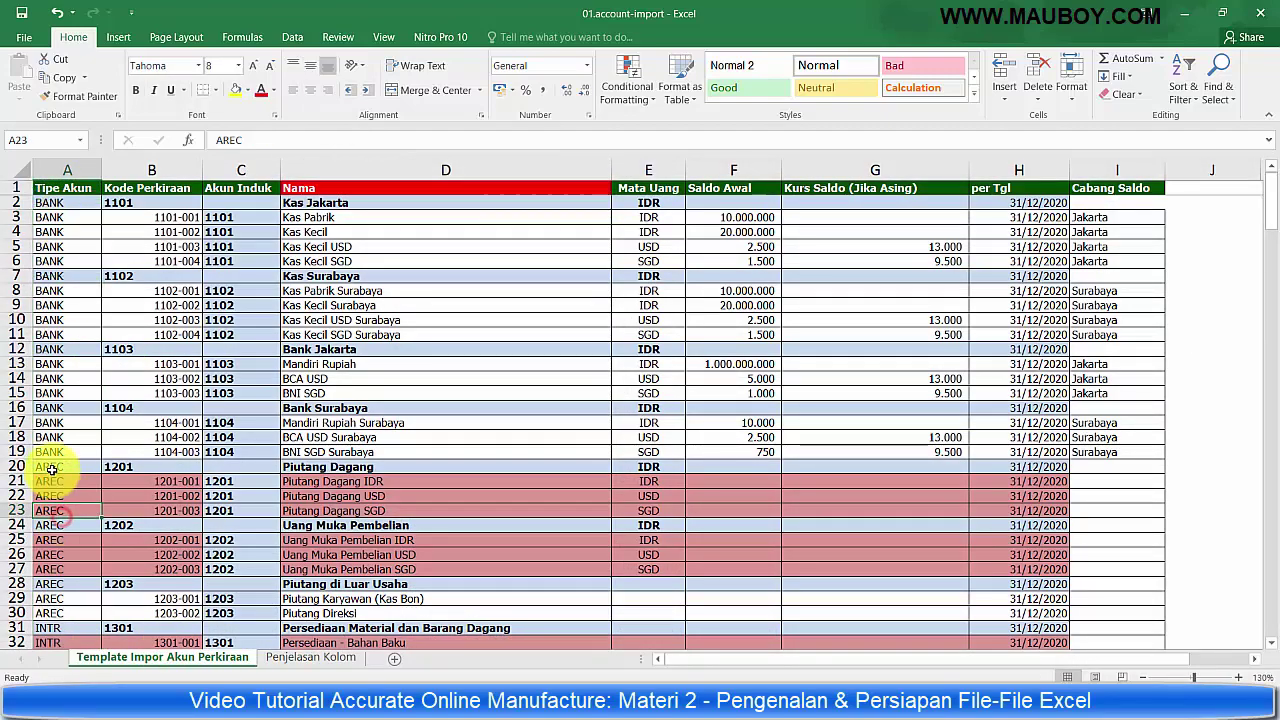
scroll(57, 440, down, 4)
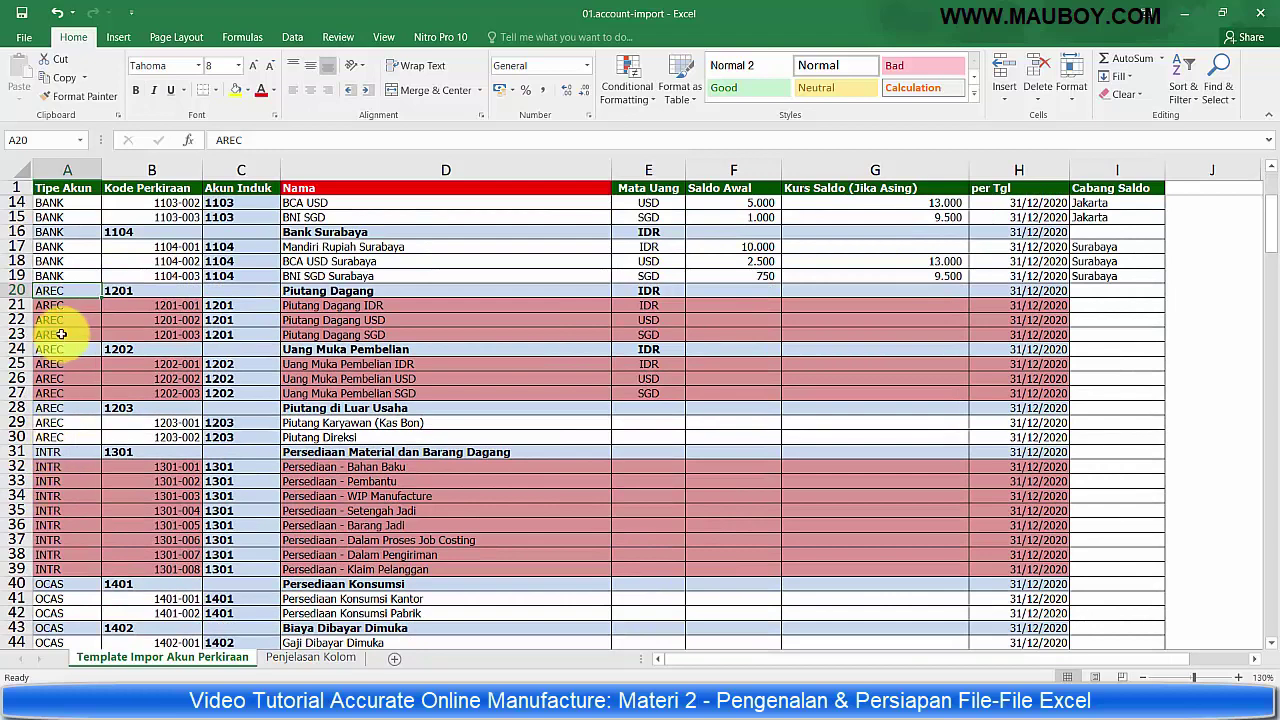
drag(50, 455, 64, 613)
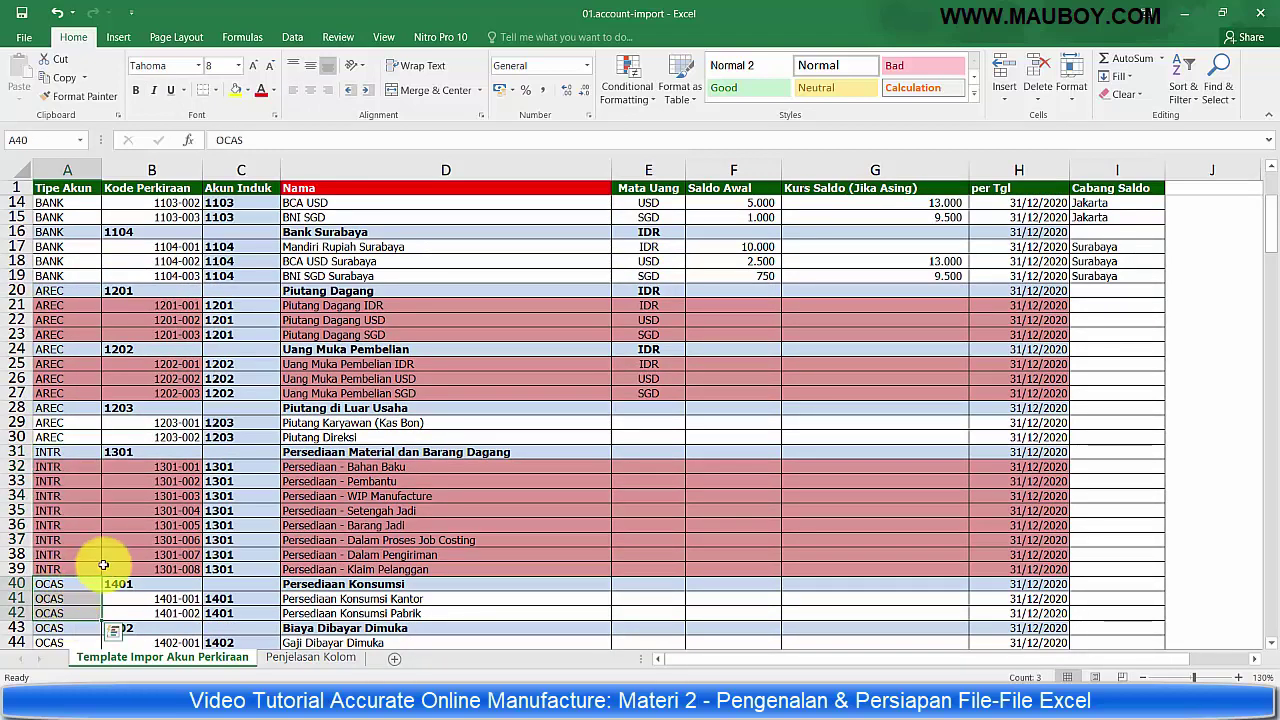
scroll(100, 540, up, 4)
click(75, 303)
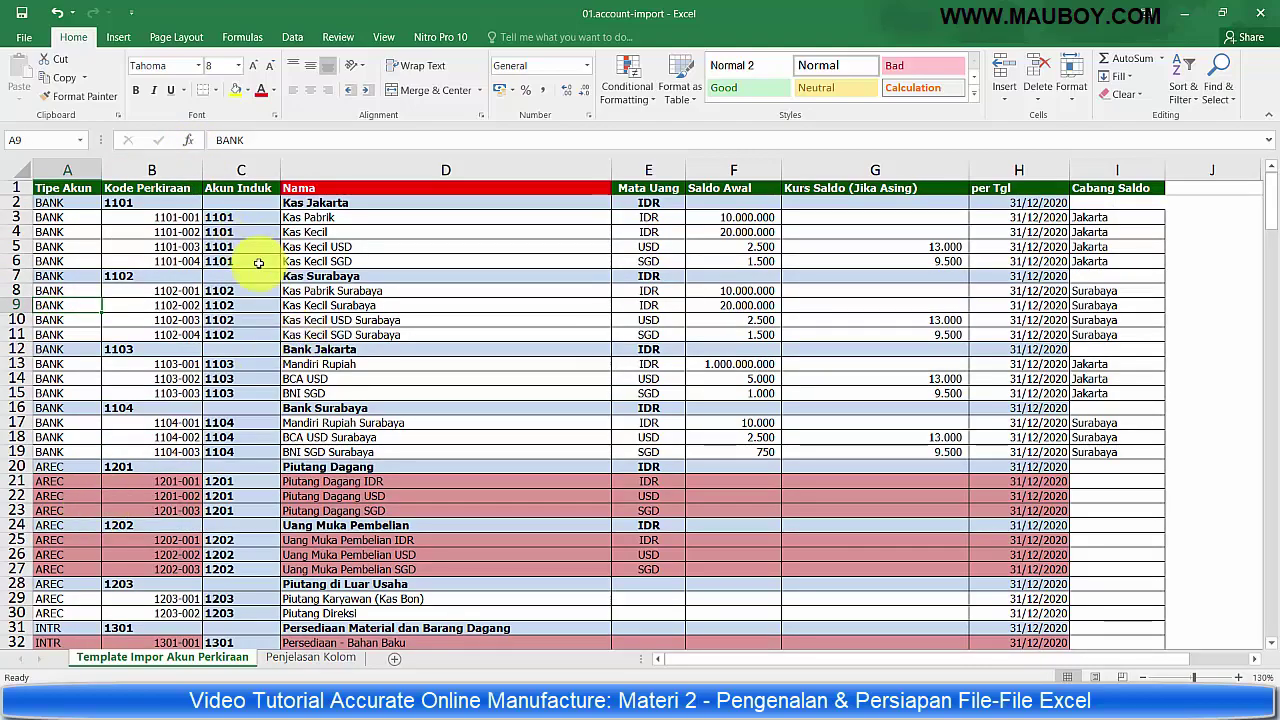
Look over the account list and enlarge the view around the Persediaan Material dan Barang Dagang heading account
scroll(371, 363, down, 4)
scroll(371, 363, down, 1)
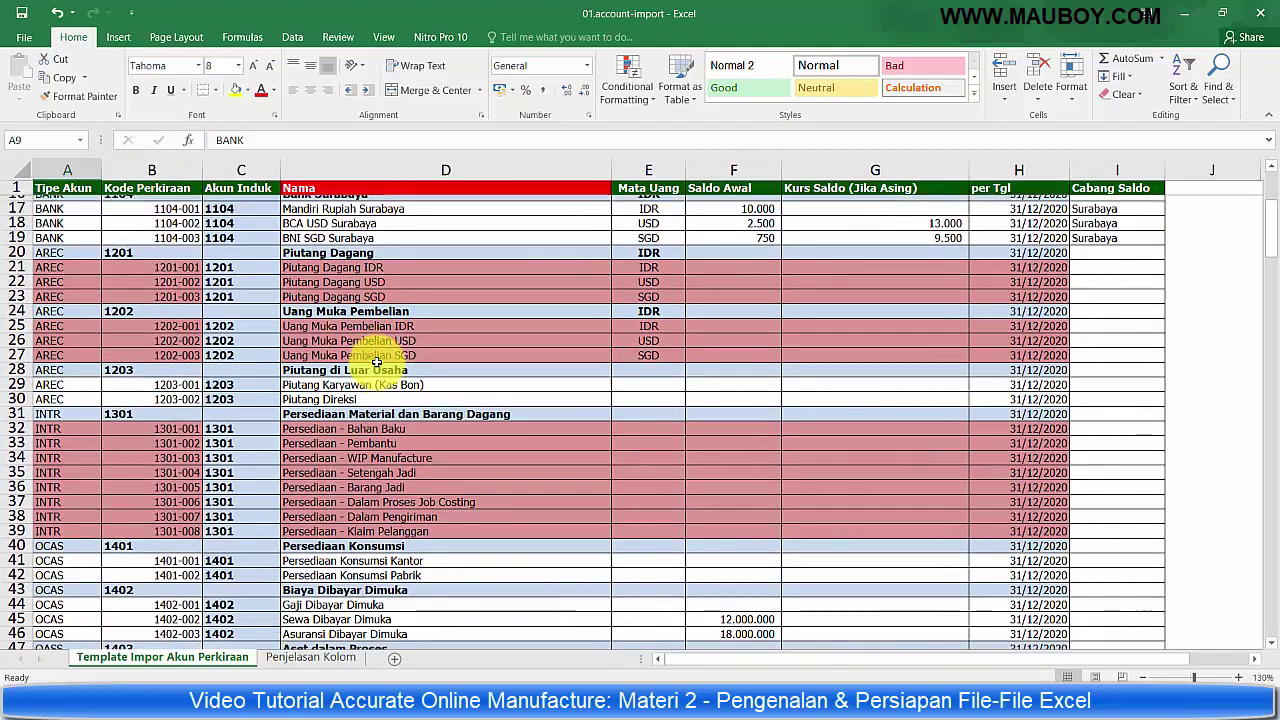
scroll(423, 286, up, 5)
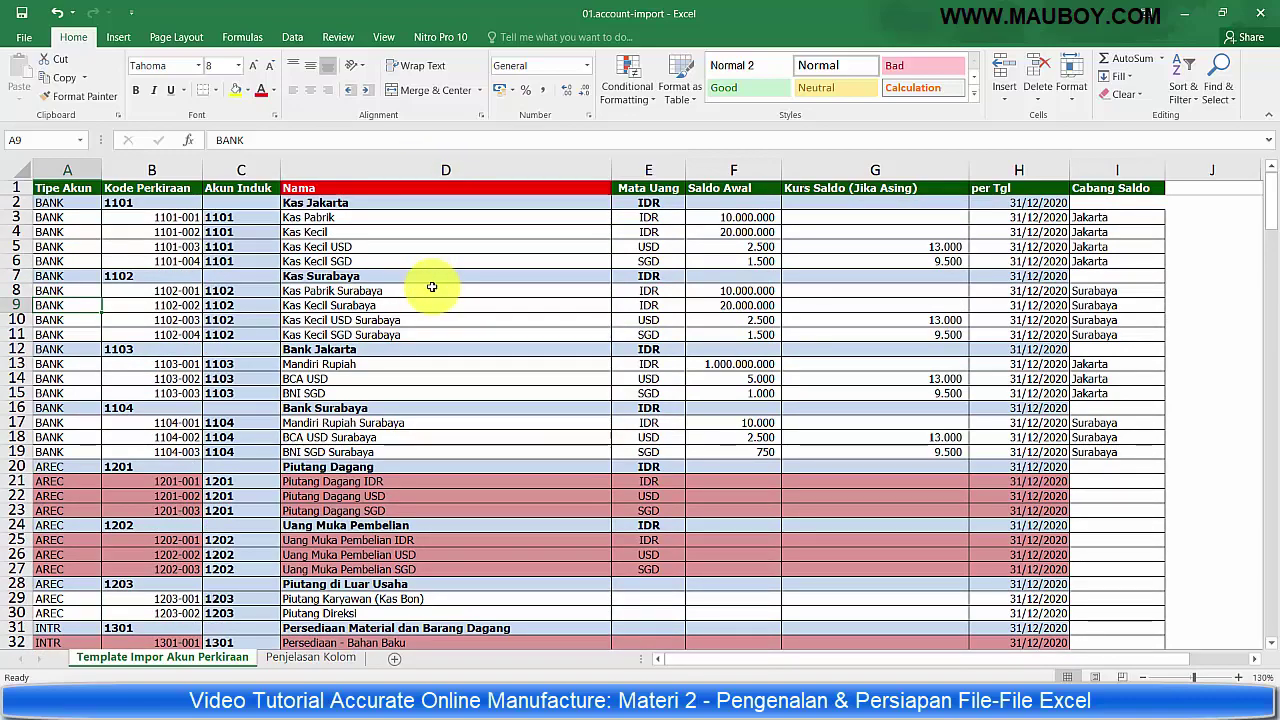
scroll(456, 375, down, 3)
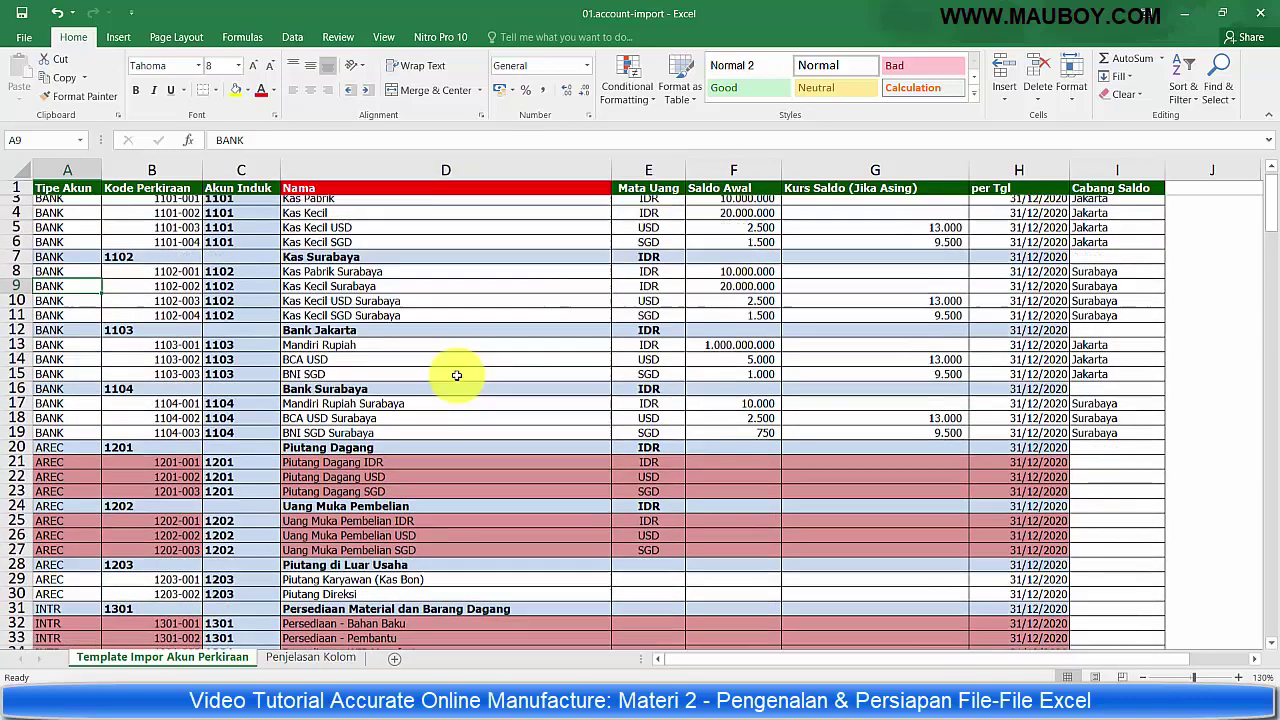
ctrl+scroll(372, 412, up, 1)
ctrl+scroll(372, 412, up, 3)
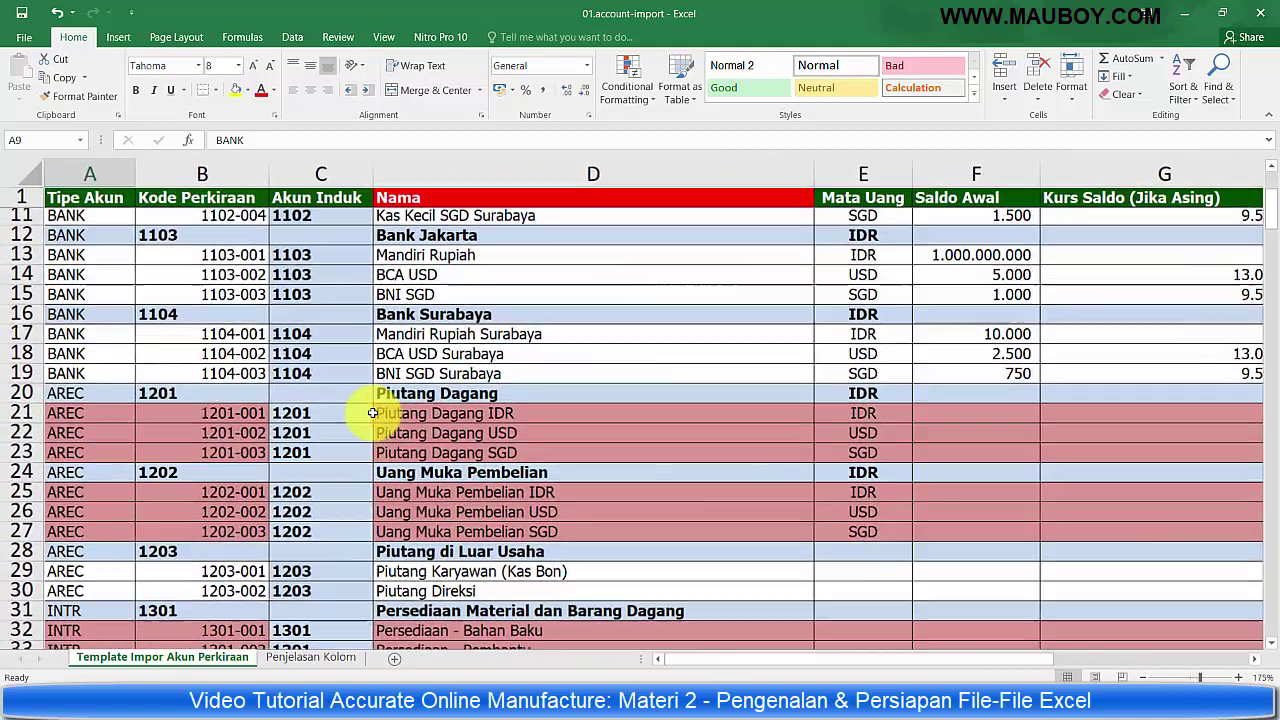
scroll(371, 414, down, 4)
click(440, 395)
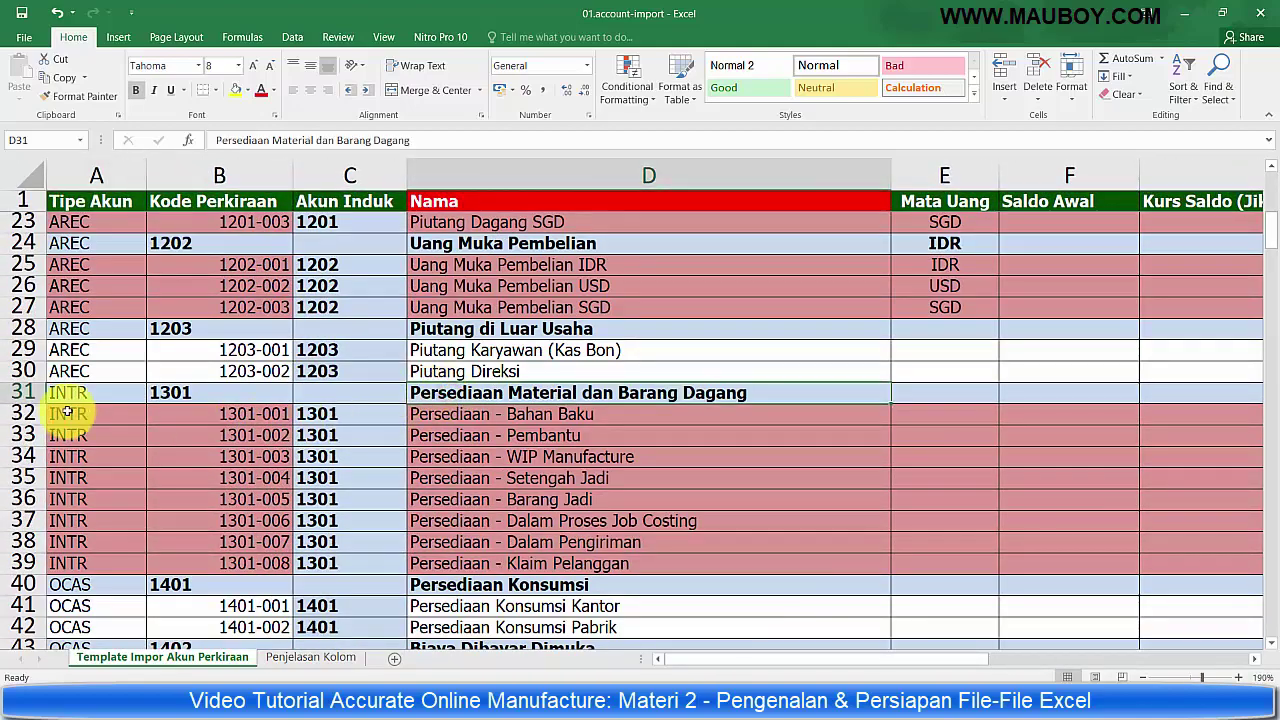
Go through the inventory sub-accounts in rows 32 to 39, from Persediaan - Bahan Baku to Persediaan - Klaim Pelanggan
click(28, 414)
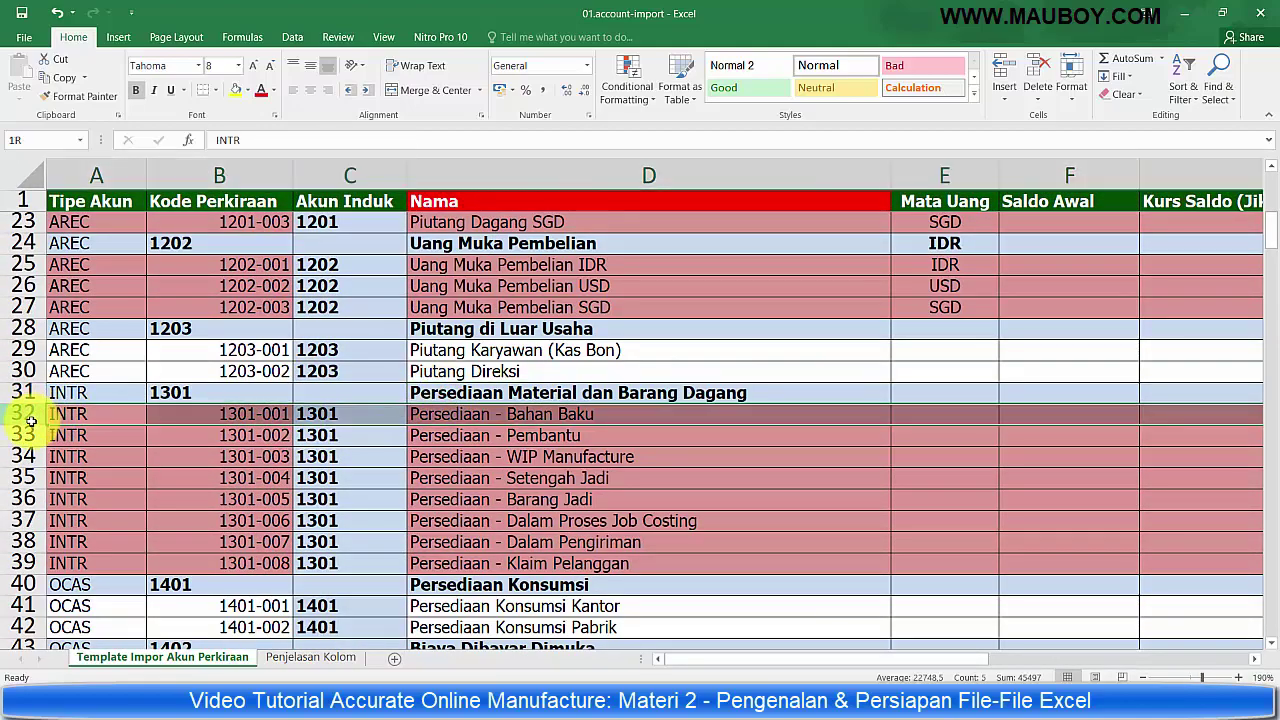
drag(30, 421, 3, 503)
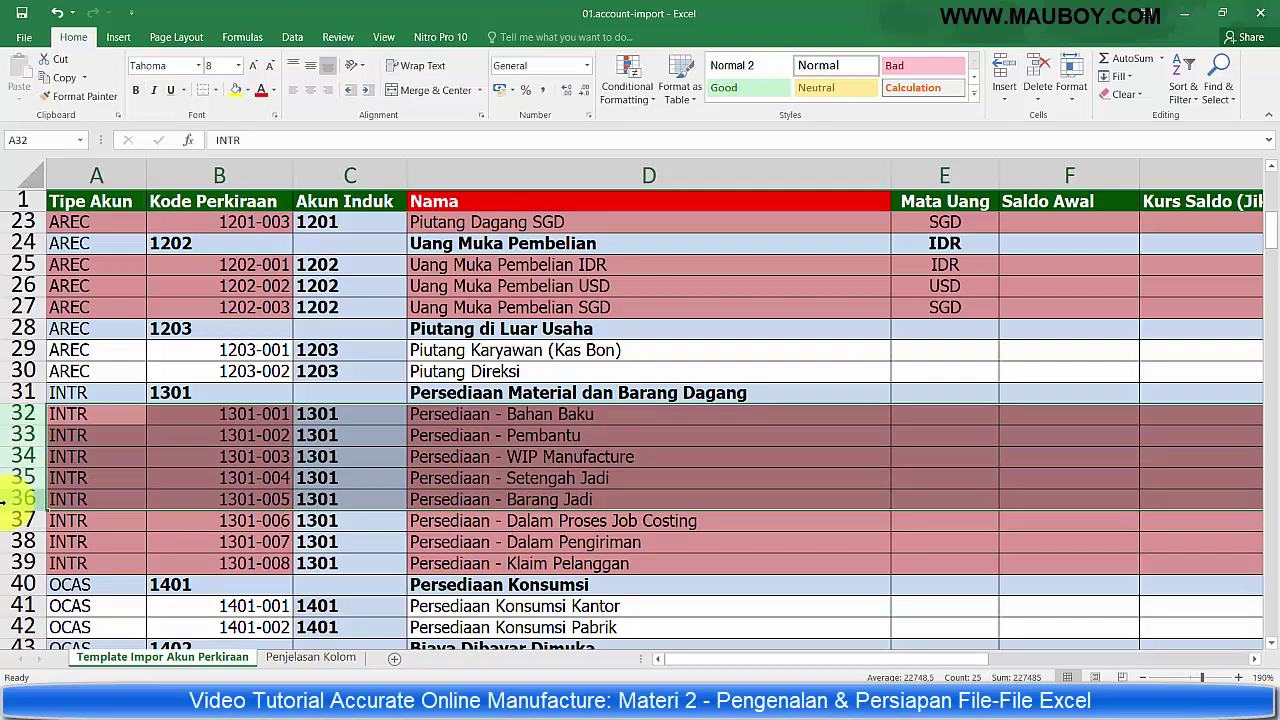
click(24, 520)
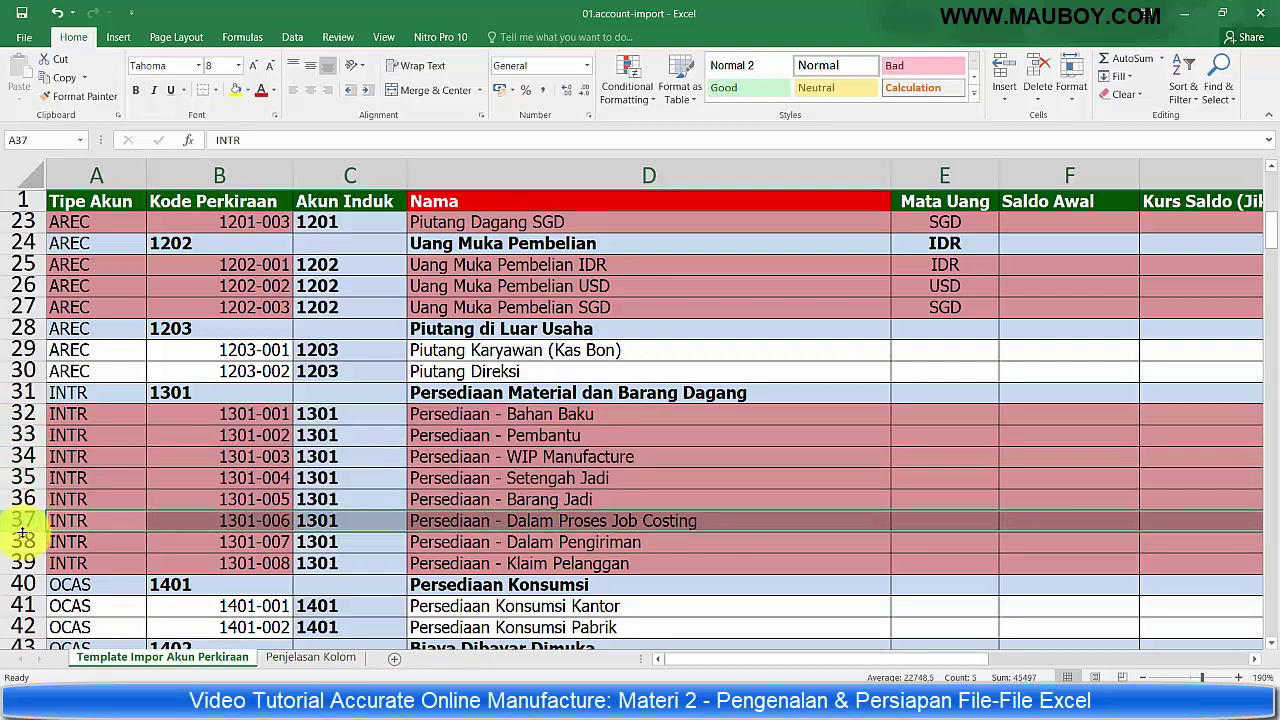
click(19, 540)
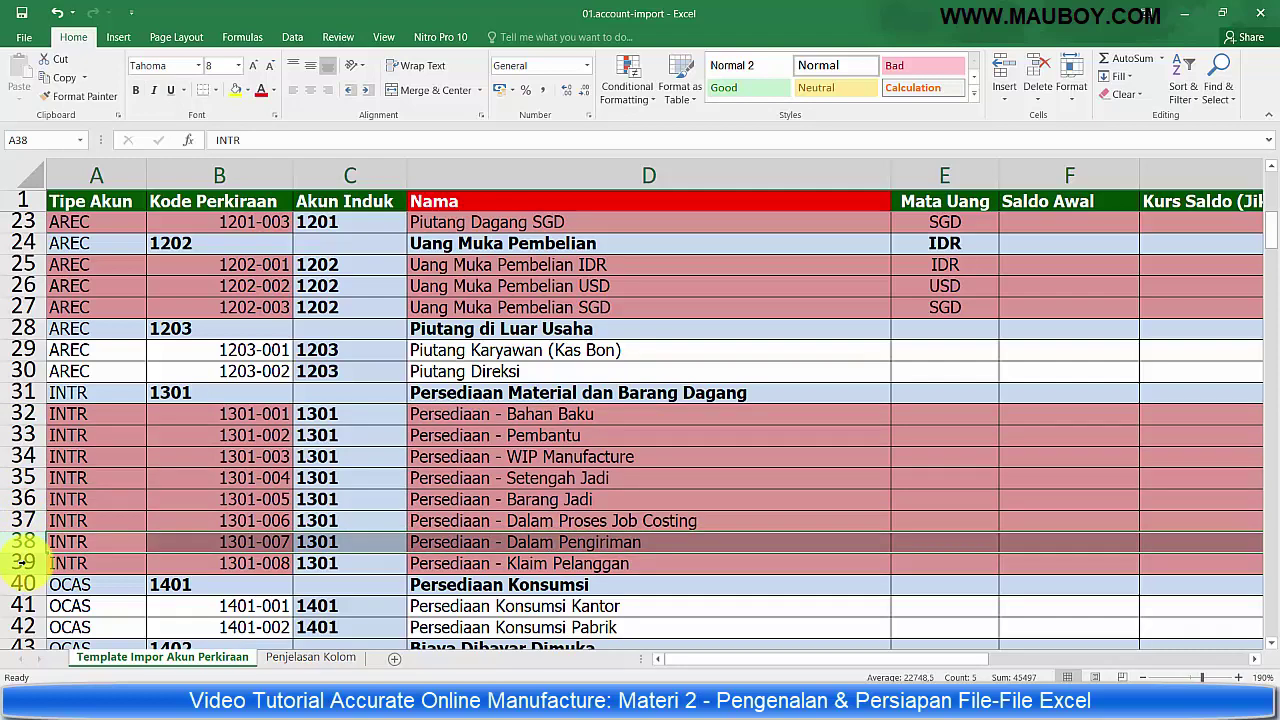
click(22, 563)
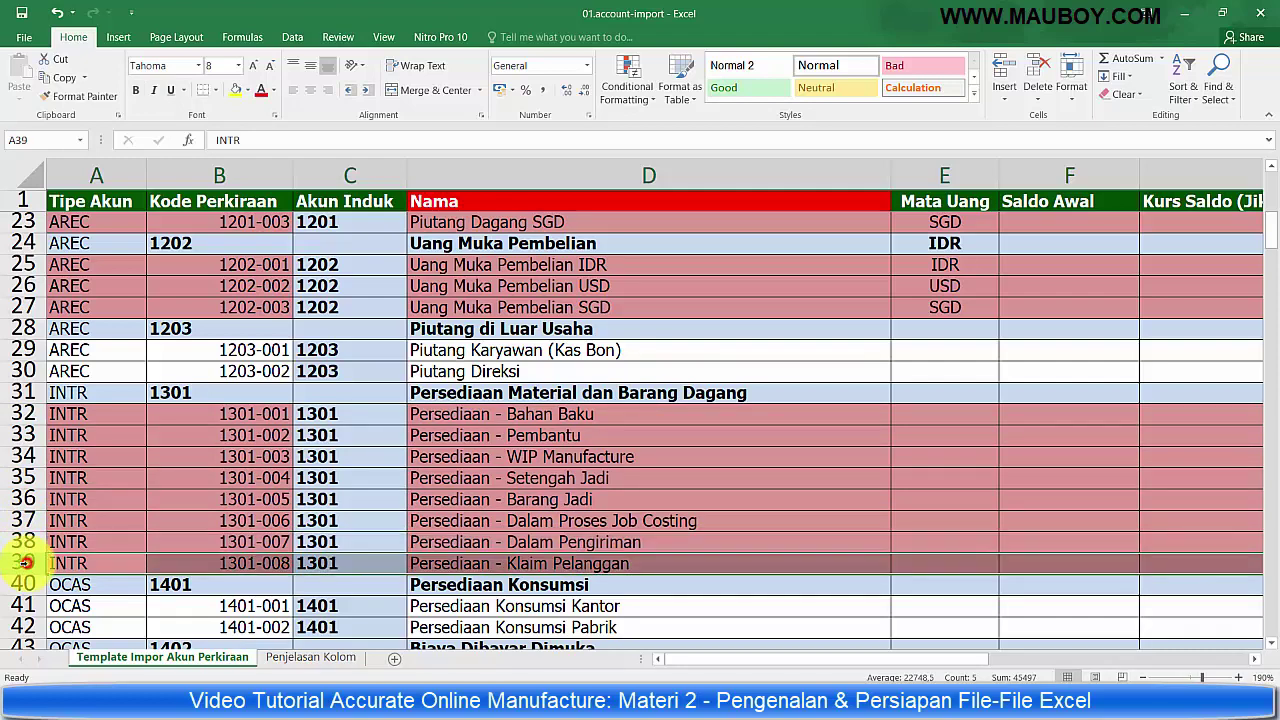
Compare the names of the WIP Manufacture and Setengah Jadi inventory accounts in the Nama column
click(575, 478)
click(650, 455)
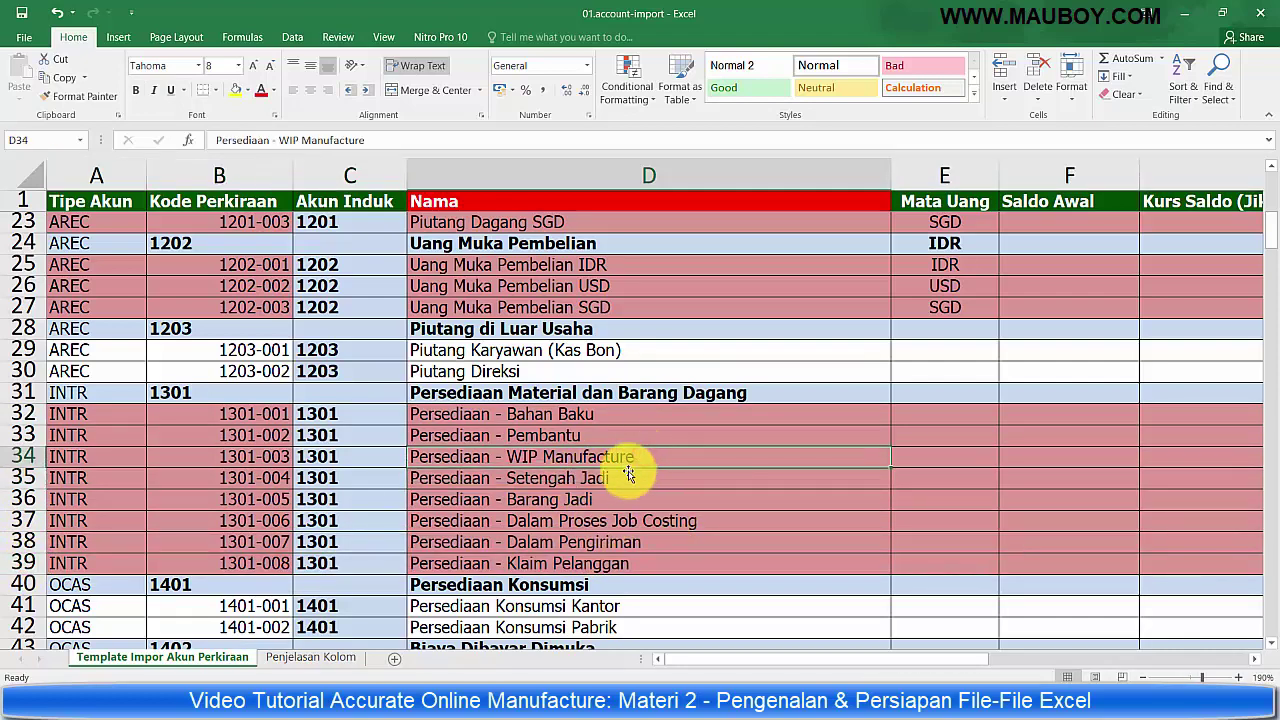
click(620, 482)
click(617, 452)
click(614, 476)
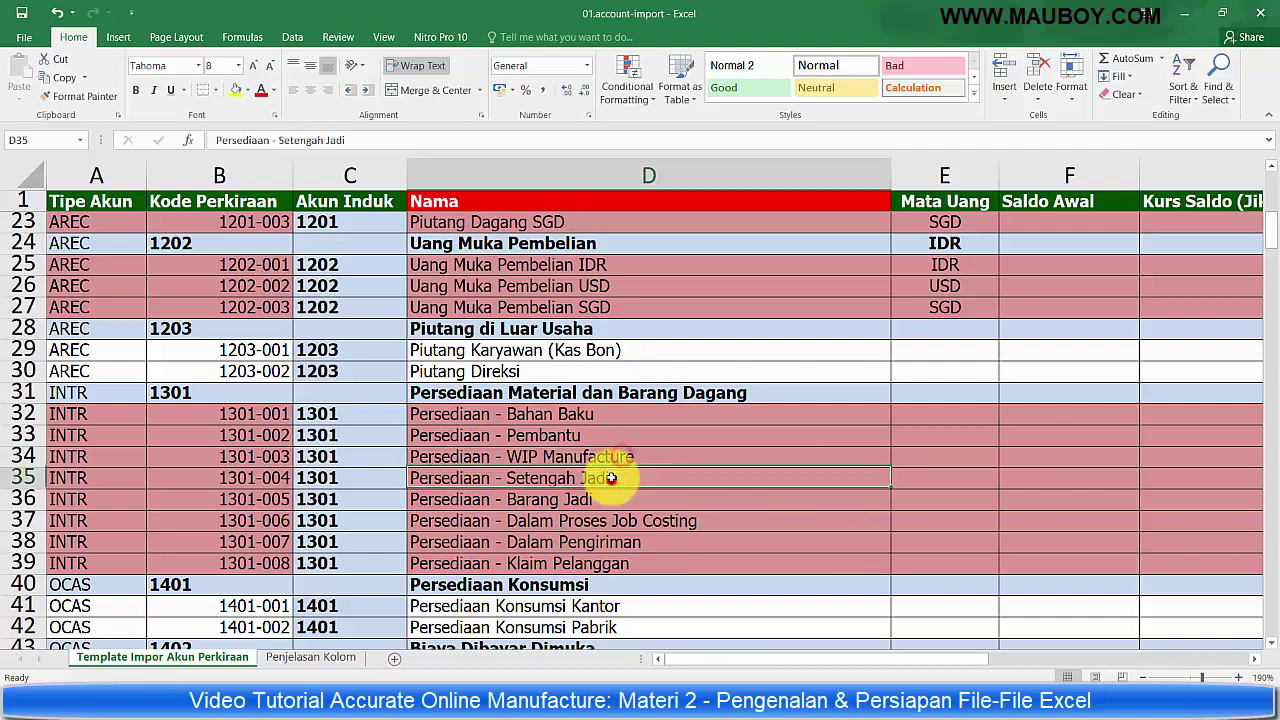
click(610, 452)
Examine the full rows of the WIP Manufacture and Setengah Jadi accounts, rows 34 and 35, ending on WIP Manufacture
click(22, 456)
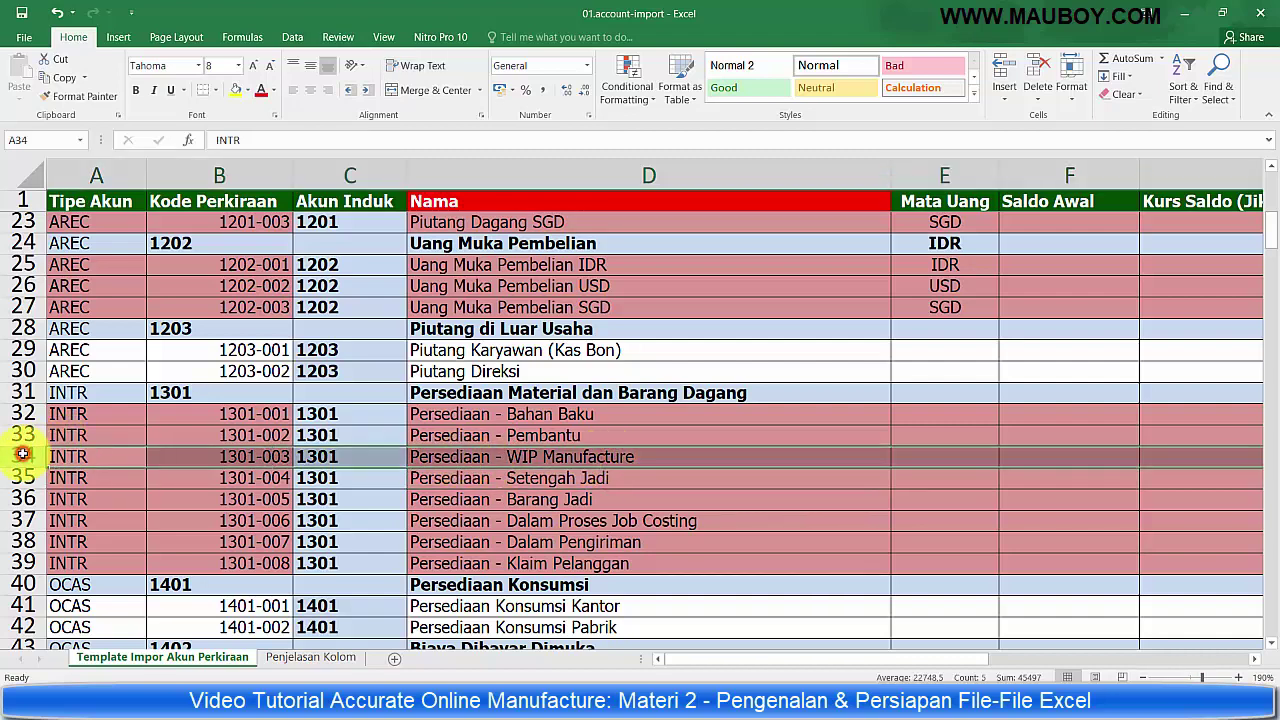
click(24, 478)
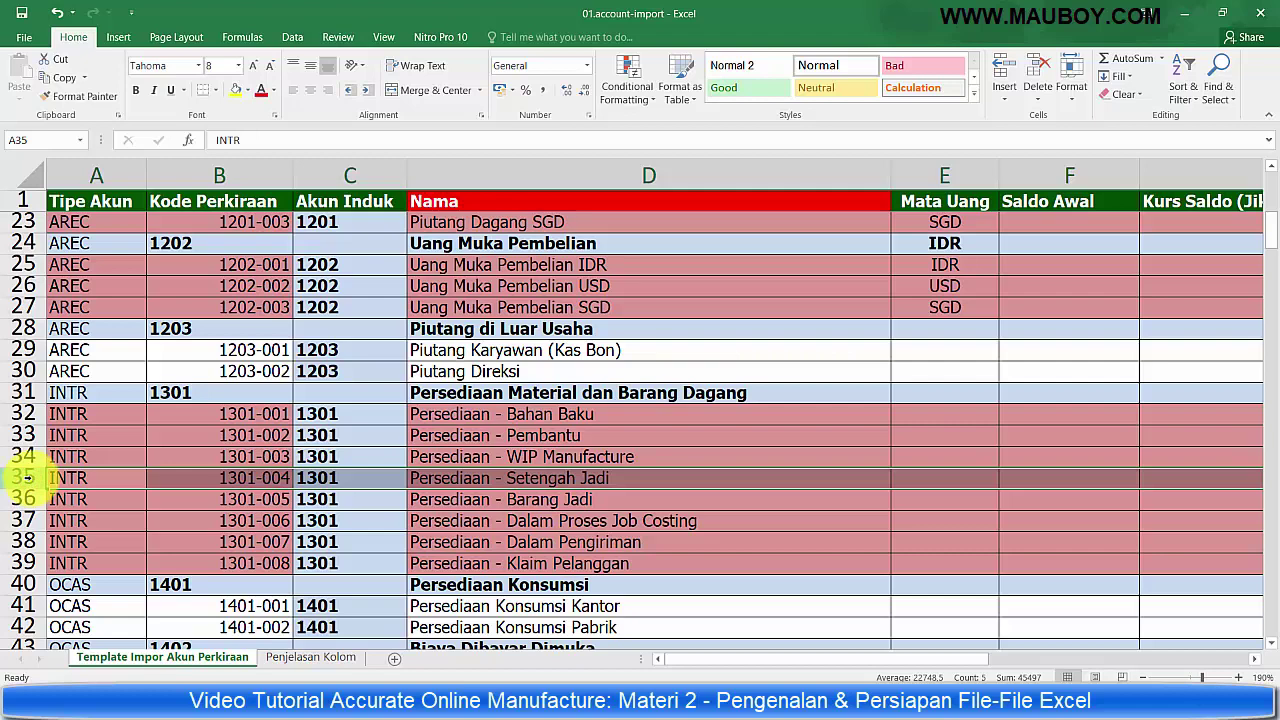
click(23, 456)
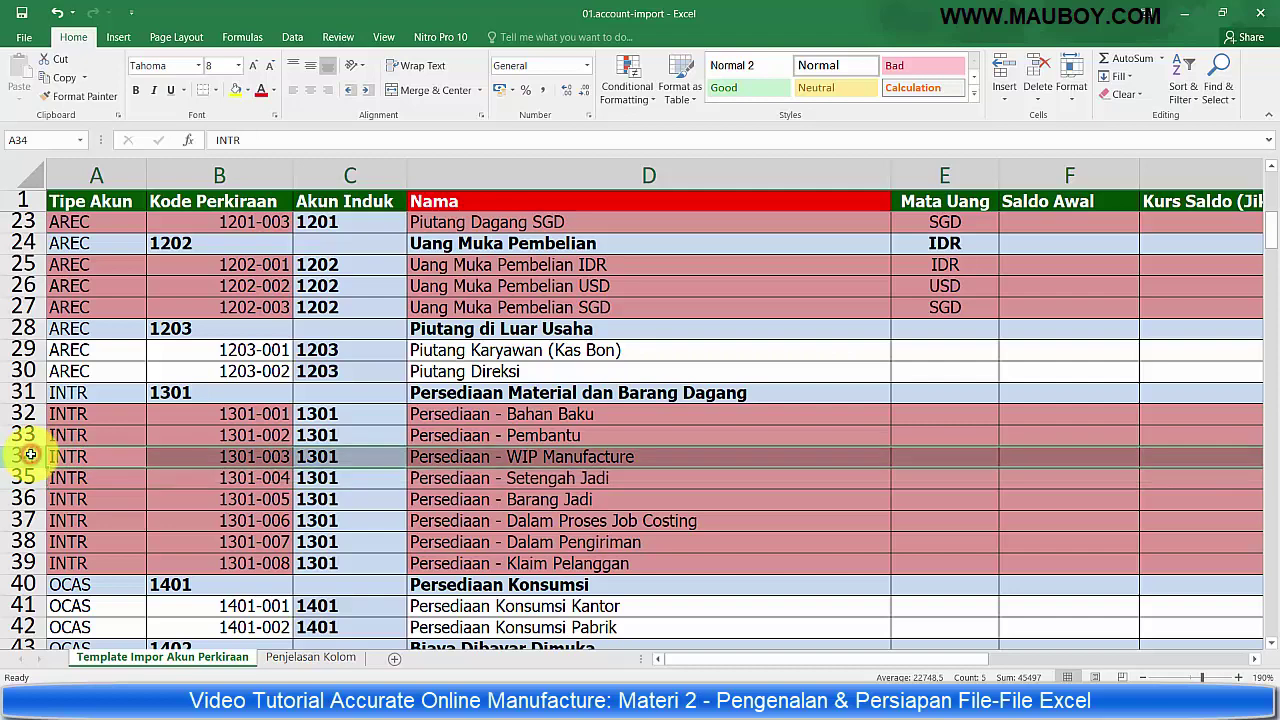
click(677, 459)
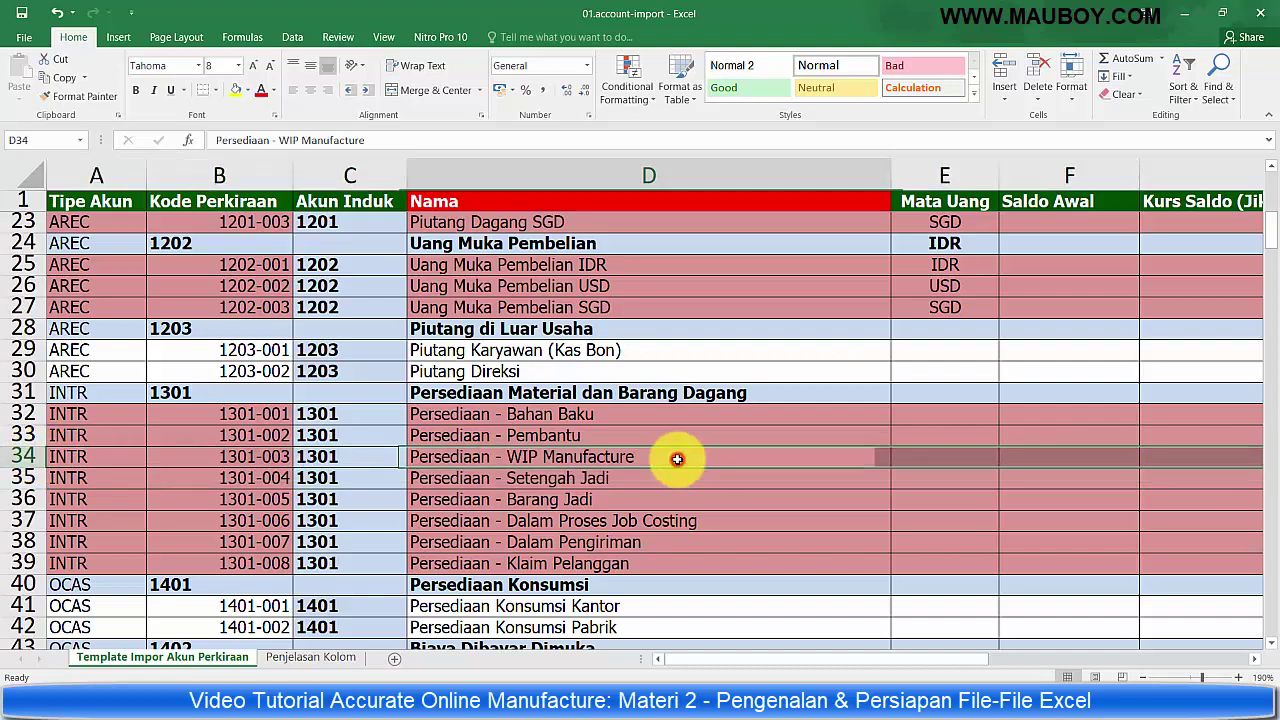
click(19, 456)
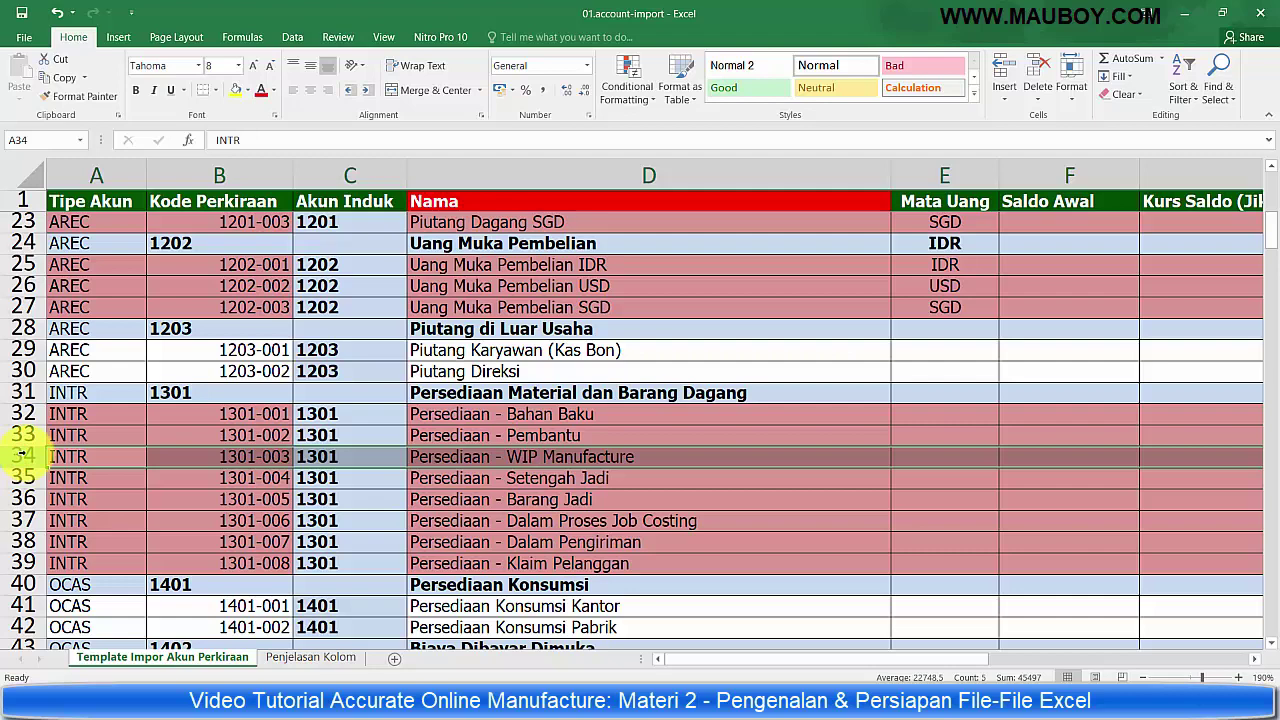
Check the Setengah Jadi account name against the WIP Manufacture and Barang Jadi names, leaving the cell text unedited
click(565, 456)
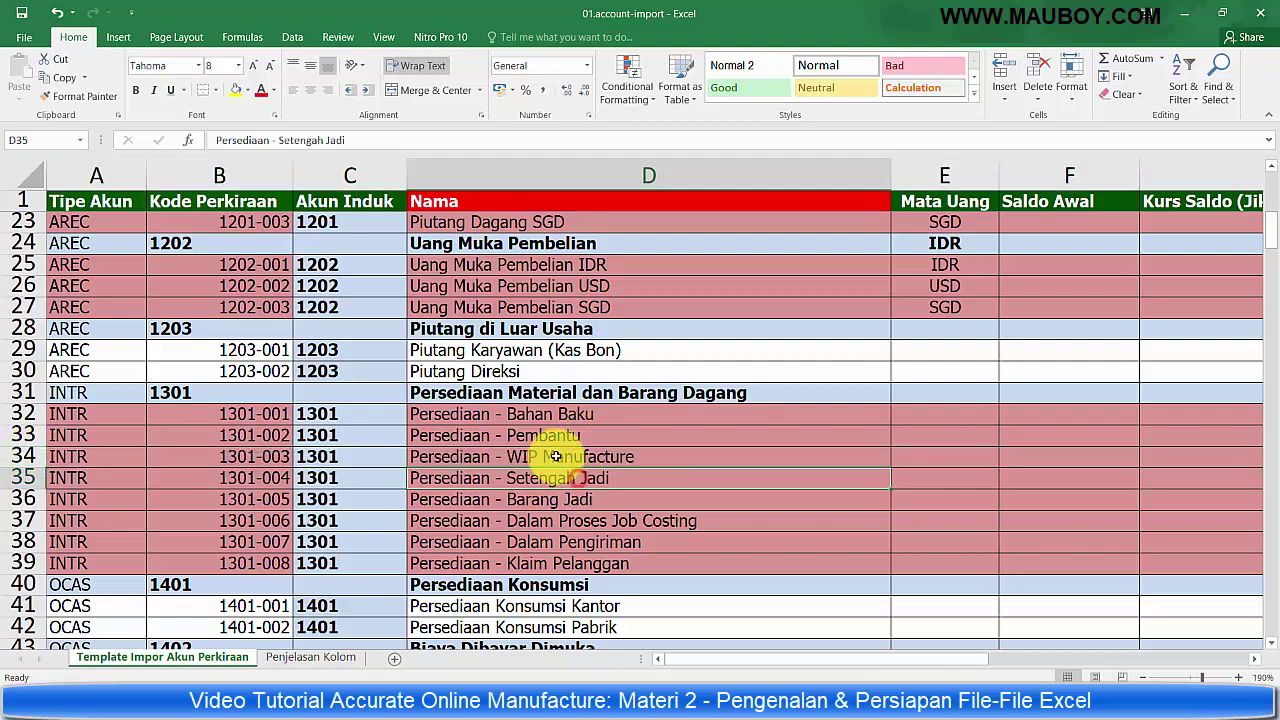
click(577, 480)
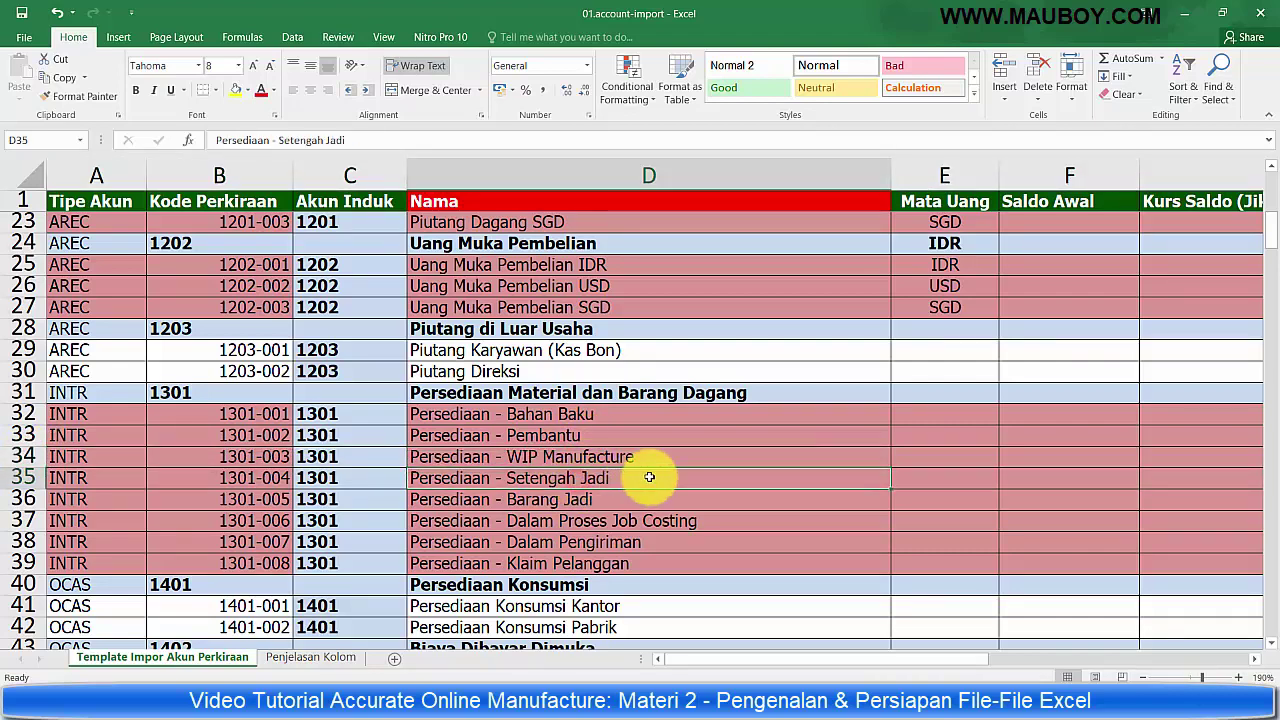
double_click(649, 477)
key(Escape)
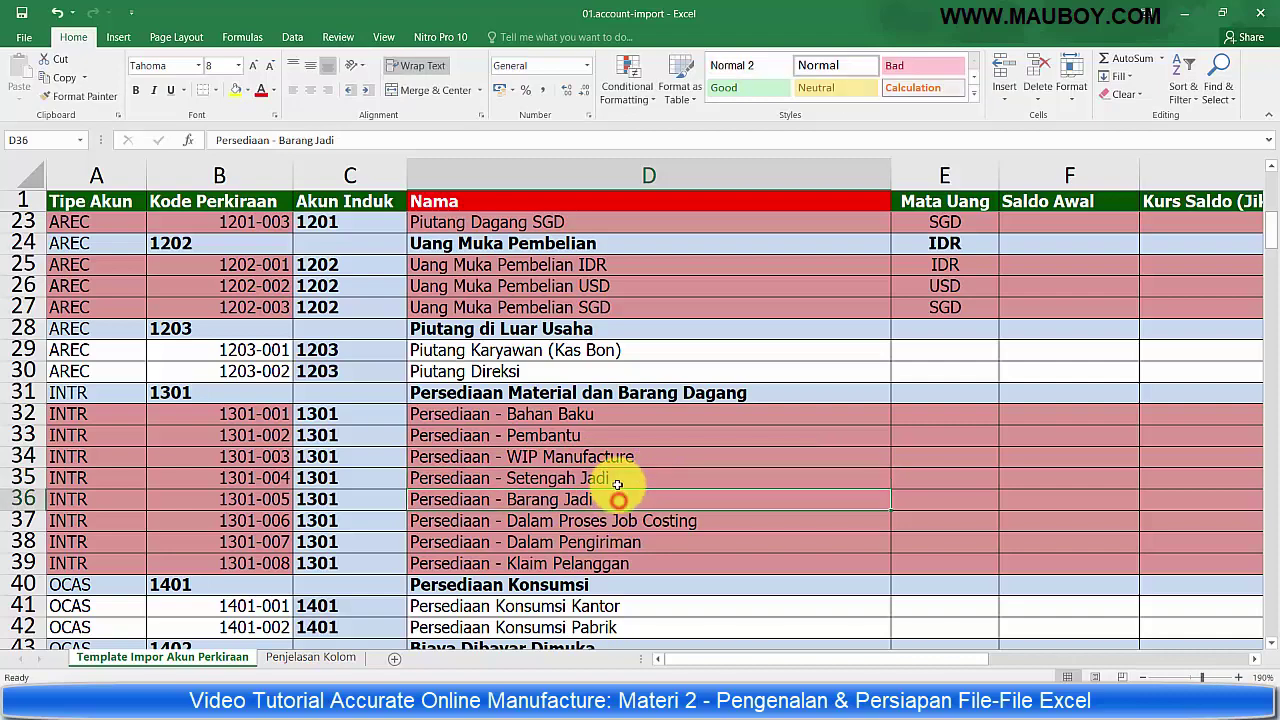
Review the Setengah Jadi row again and contrast it with the WIP Manufacture row above it
click(25, 477)
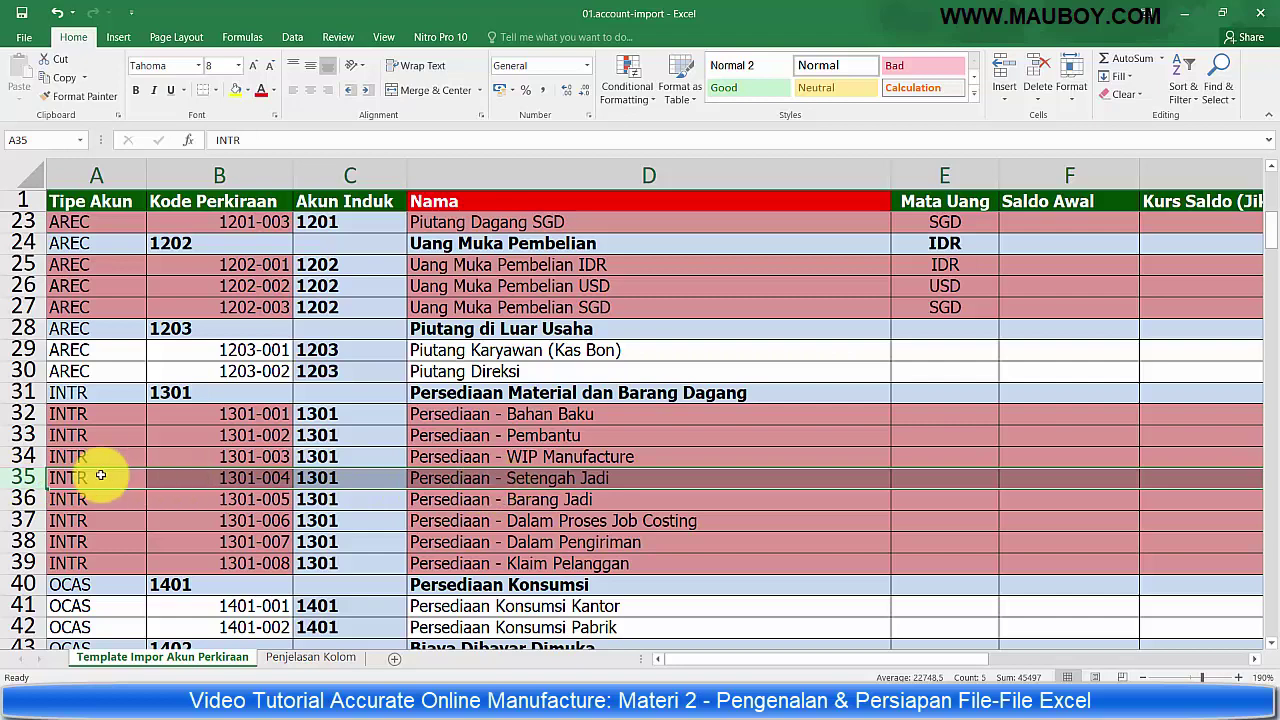
click(27, 479)
click(28, 457)
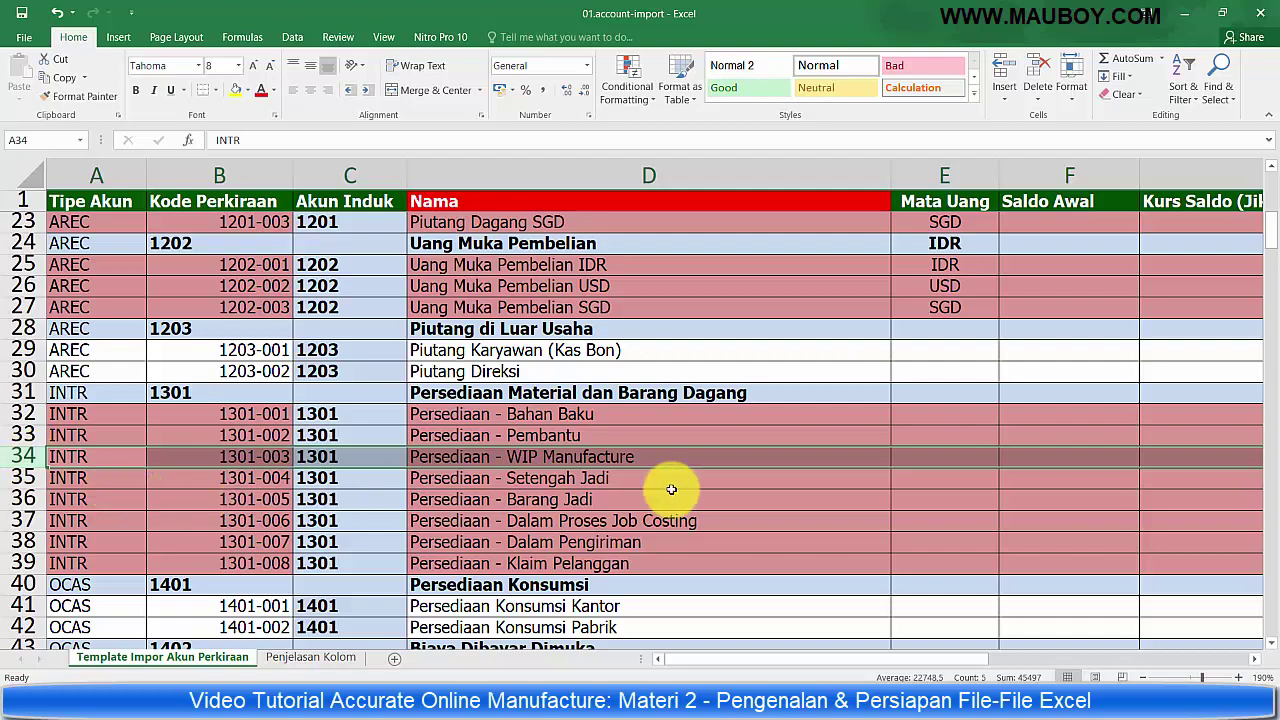
click(640, 477)
click(641, 456)
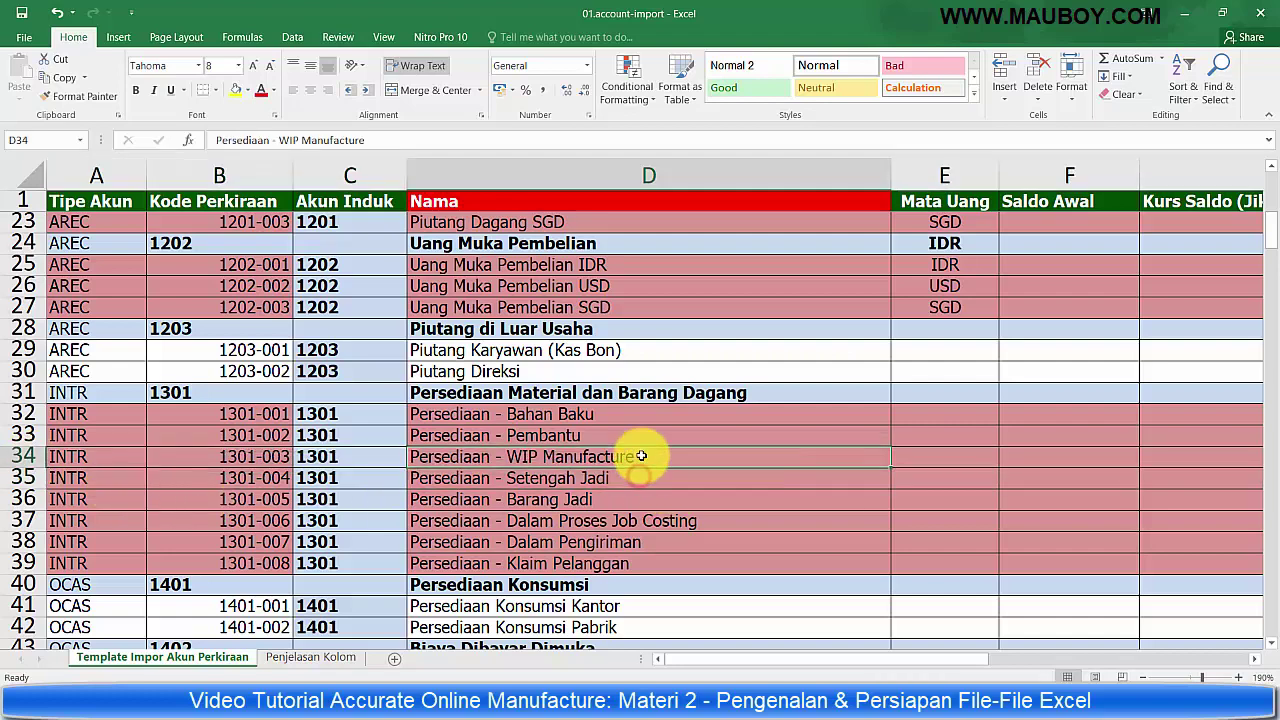
click(37, 460)
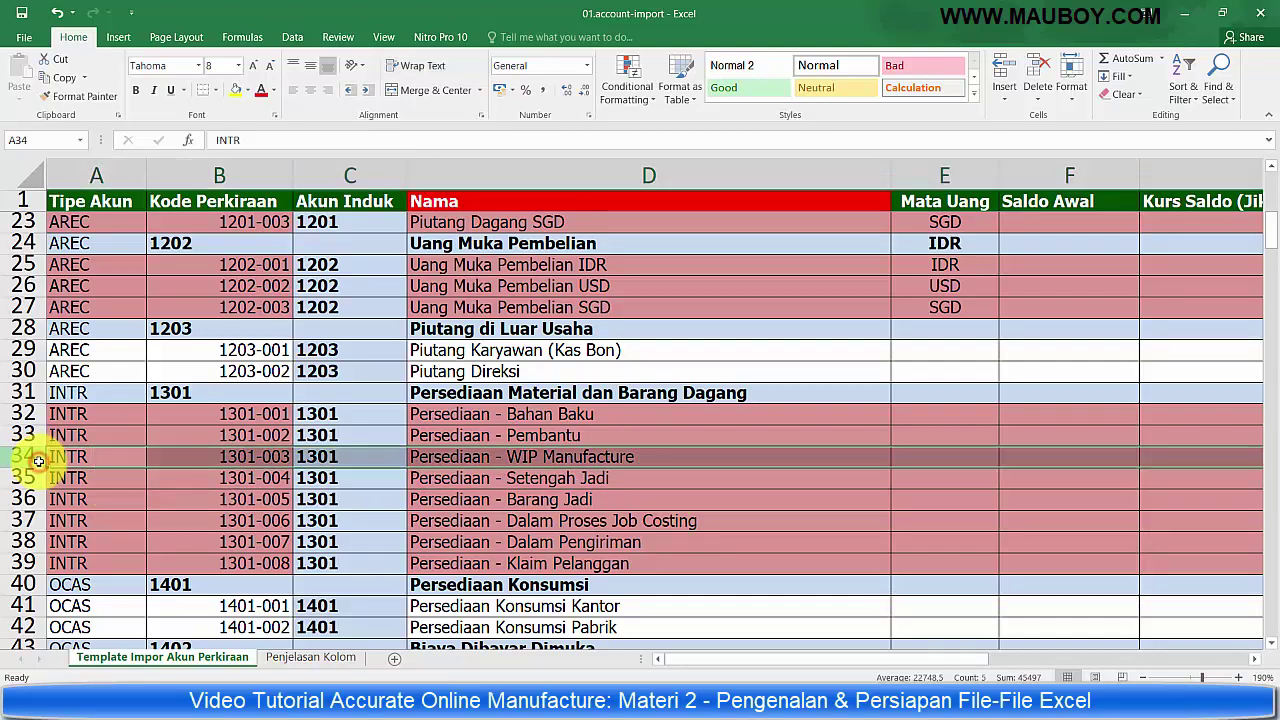
Review the Bahan Baku, Pembantu and Barang Jadi inventory accounts in rows 32, 33 and 36
click(26, 408)
click(23, 414)
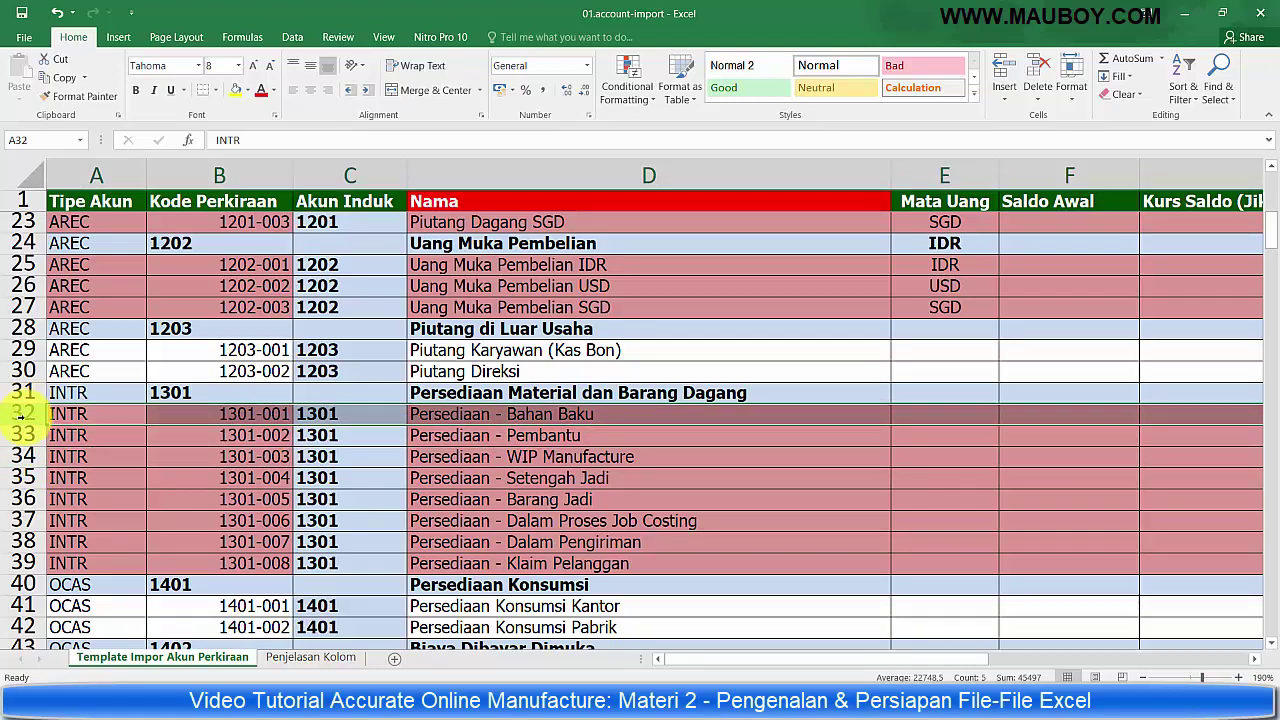
click(22, 434)
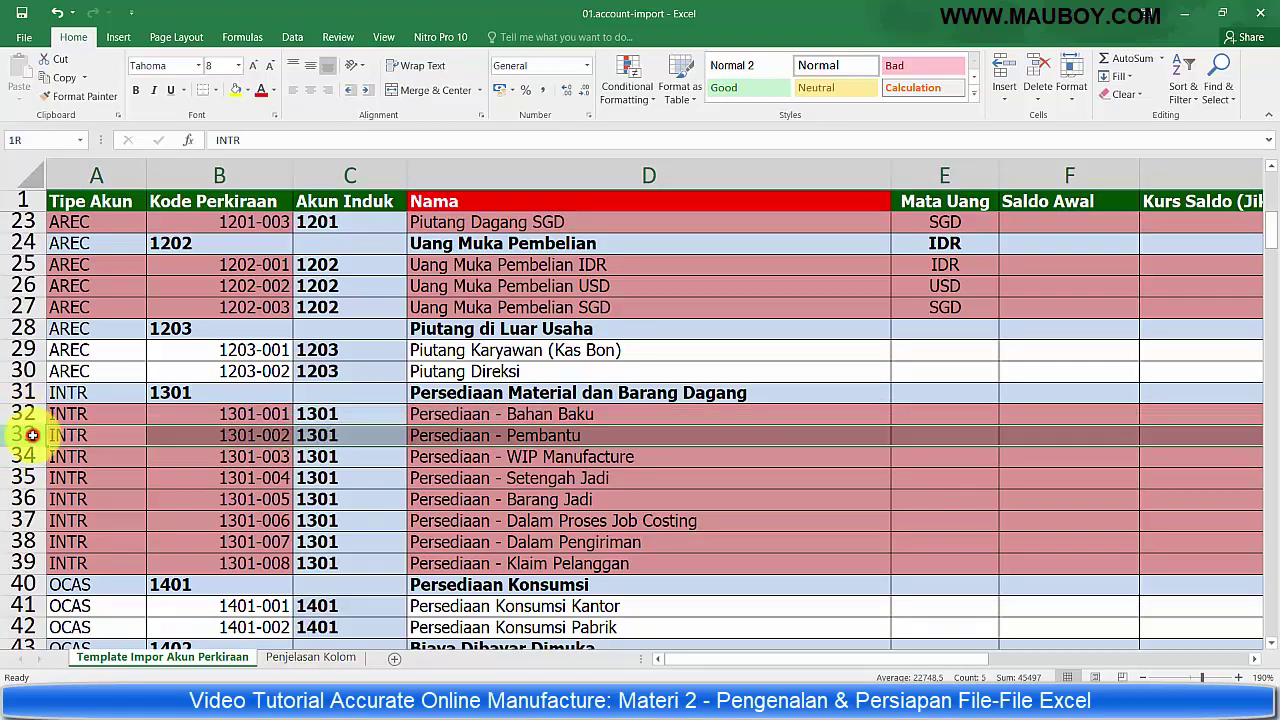
click(651, 438)
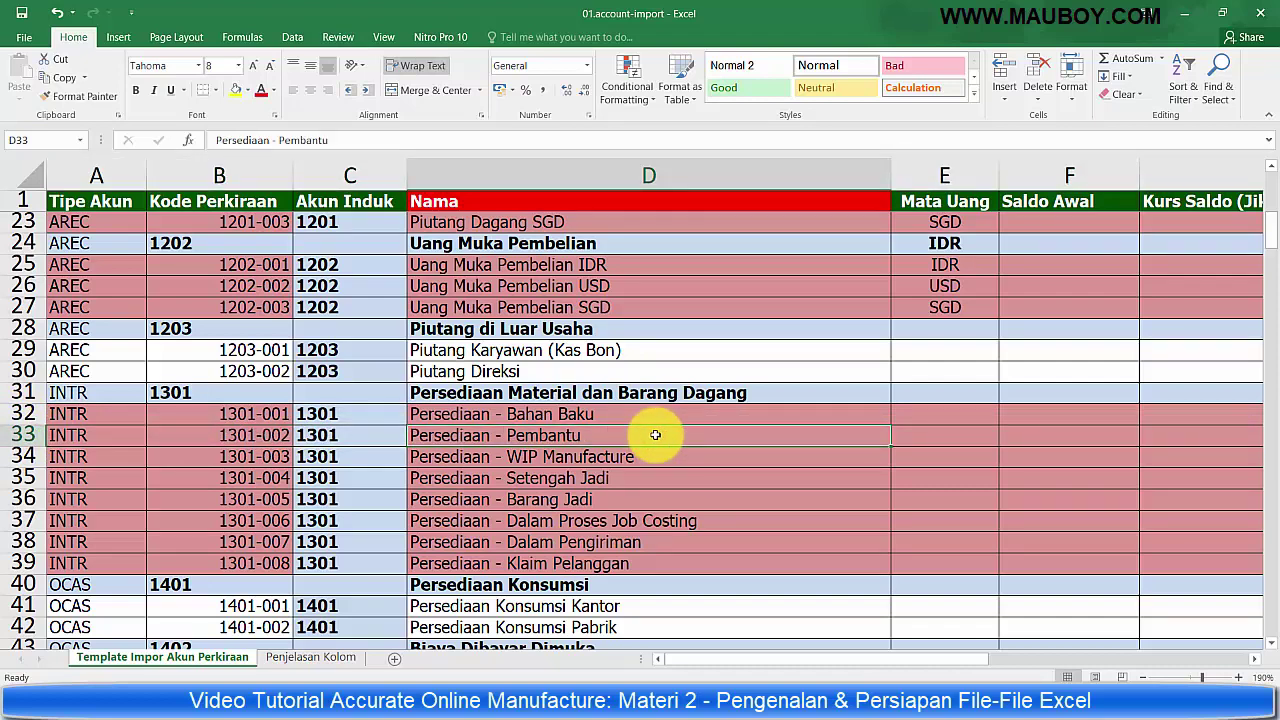
click(512, 500)
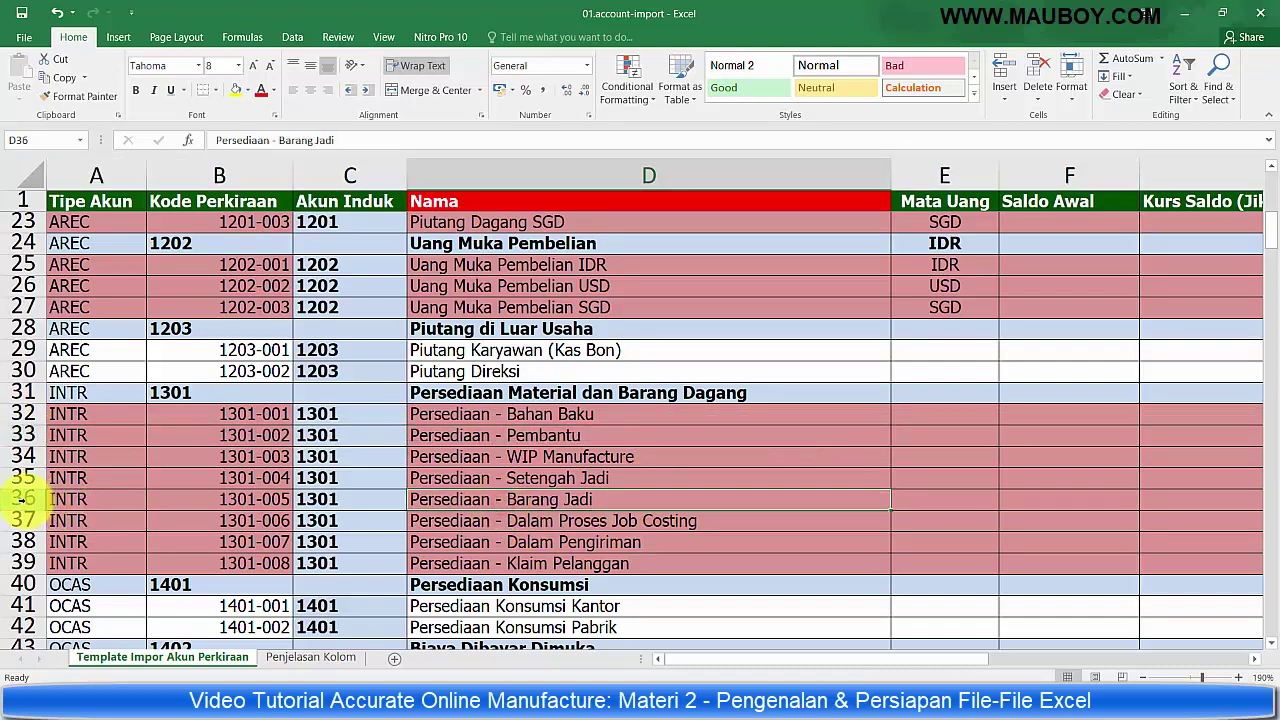
Review the full group of inventory accounts from Bahan Baku to Klaim Pelanggan, rows 32 to 39
click(22, 498)
click(565, 415)
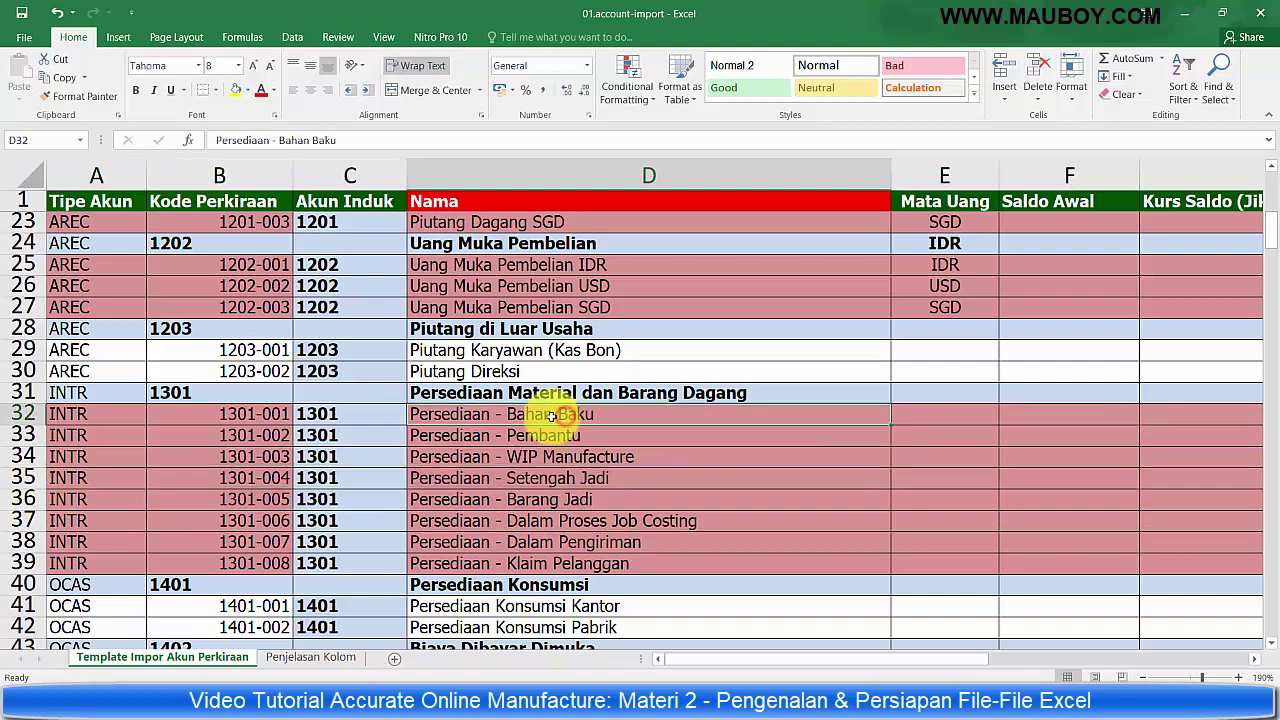
drag(16, 413, 22, 560)
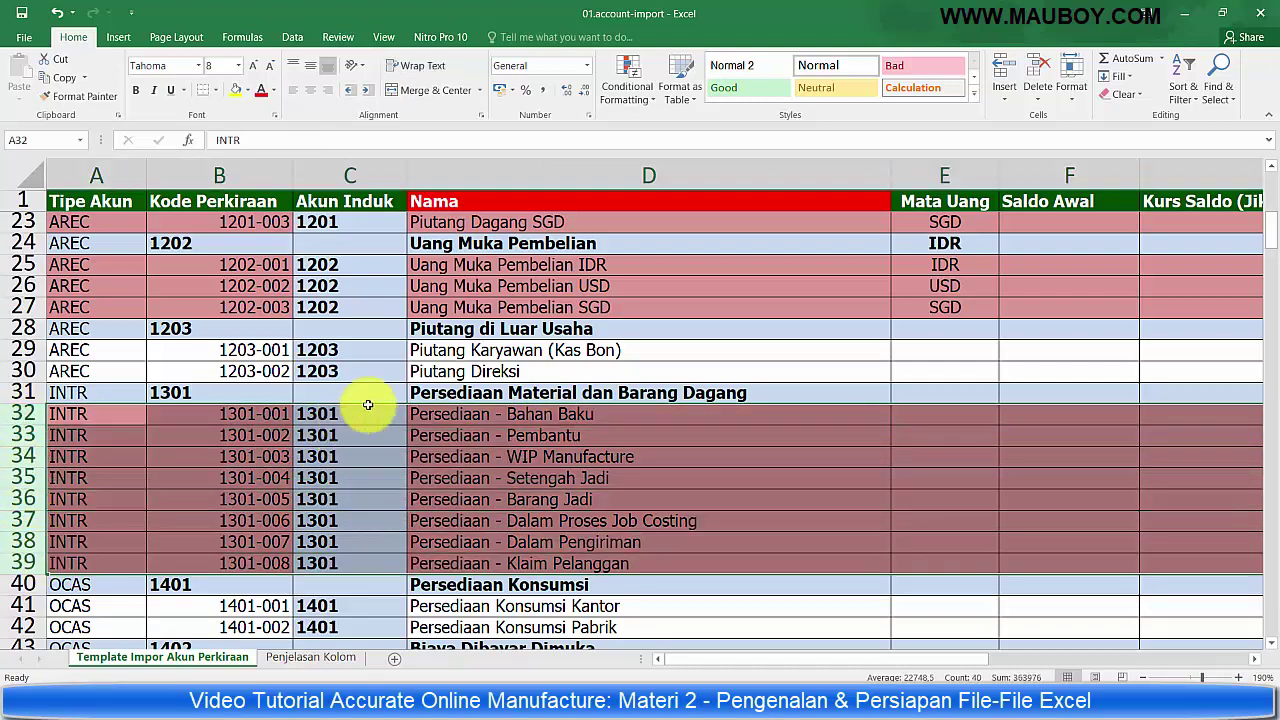
click(571, 414)
Examine the Hutang Dagang accounts in rows 79 to 81 and the Uang Muka Penjualan accounts in rows 83 to 85
scroll(571, 414, down, 1)
scroll(557, 366, down, 6)
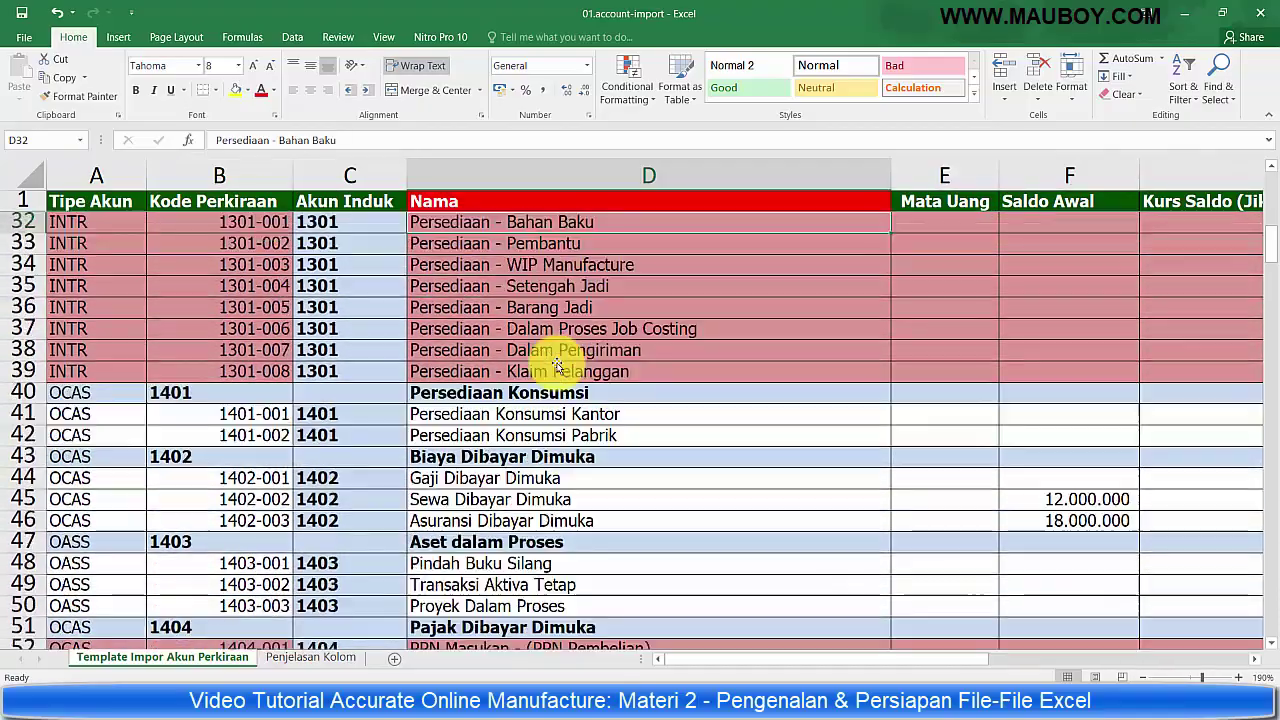
scroll(557, 366, down, 7)
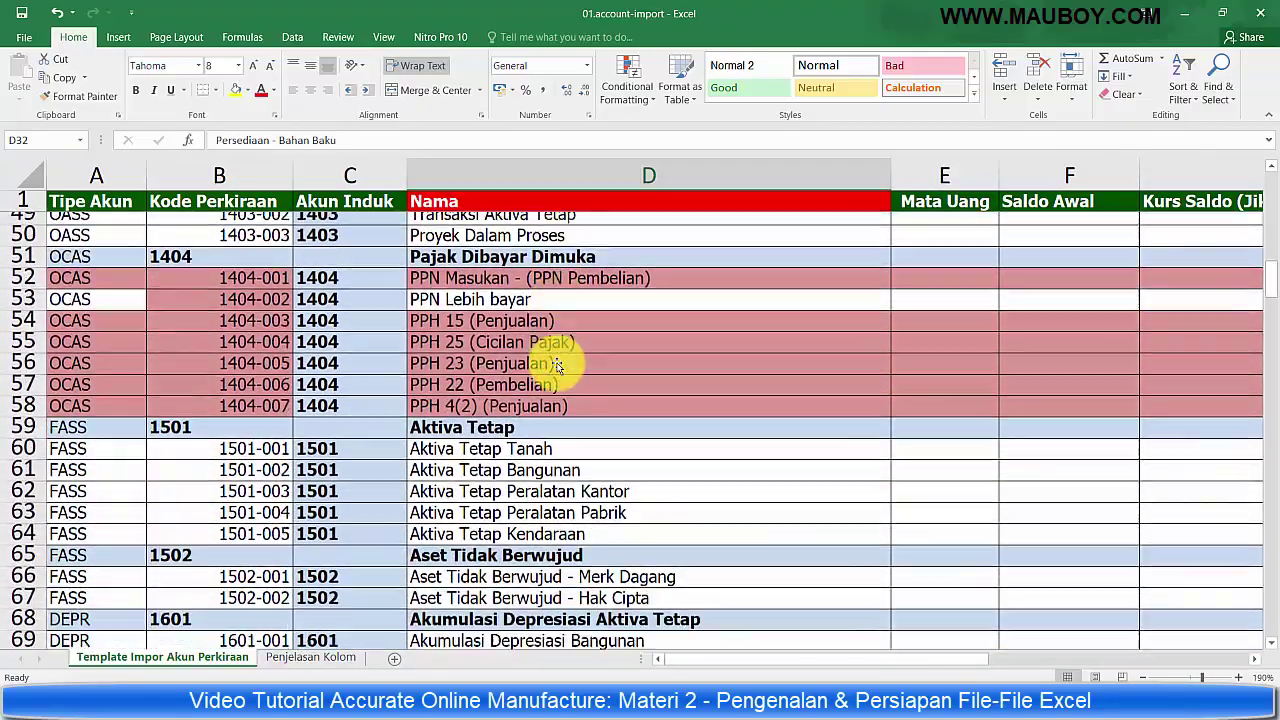
scroll(557, 366, down, 4)
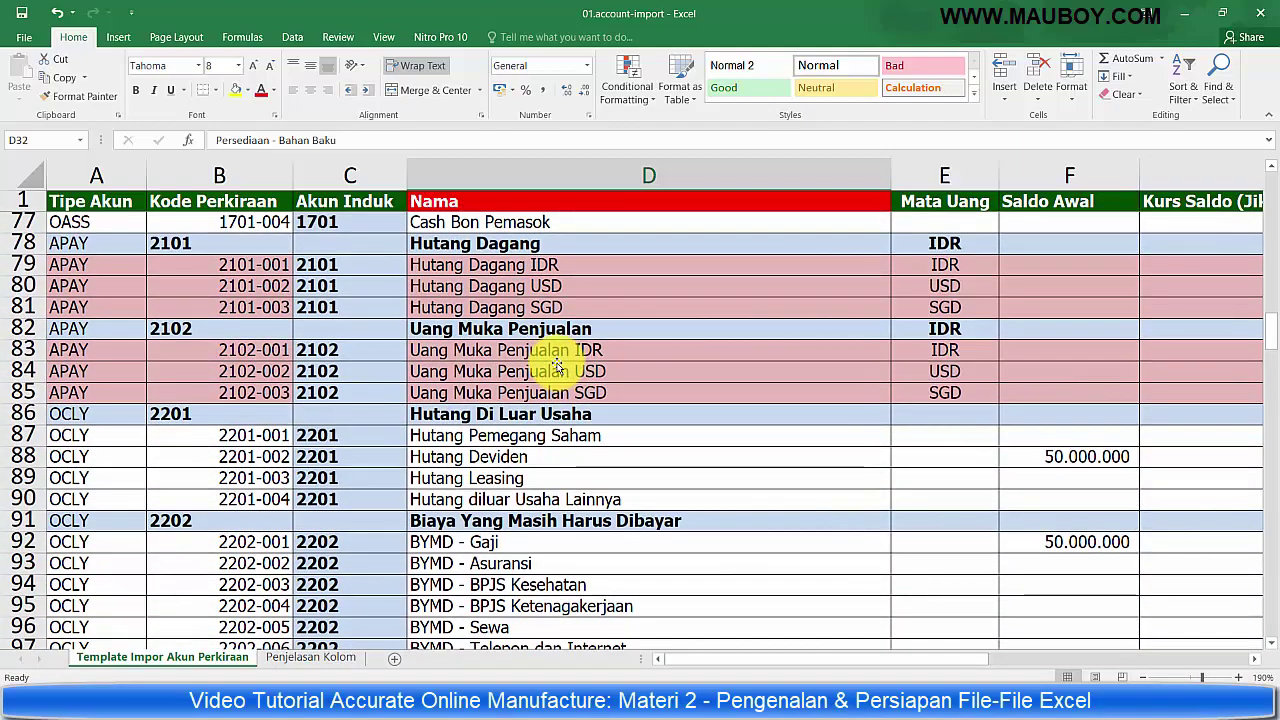
scroll(557, 366, up, 1)
drag(20, 328, 20, 374)
click(31, 358)
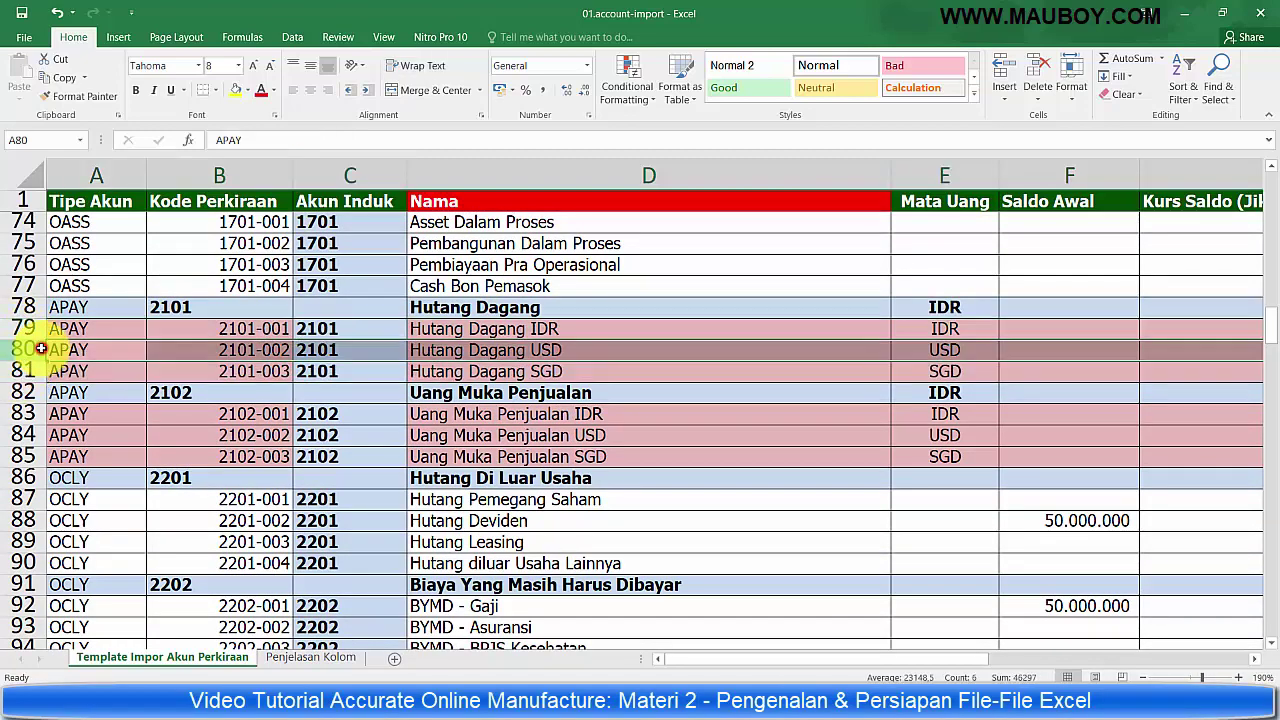
scroll(600, 429, down, 1)
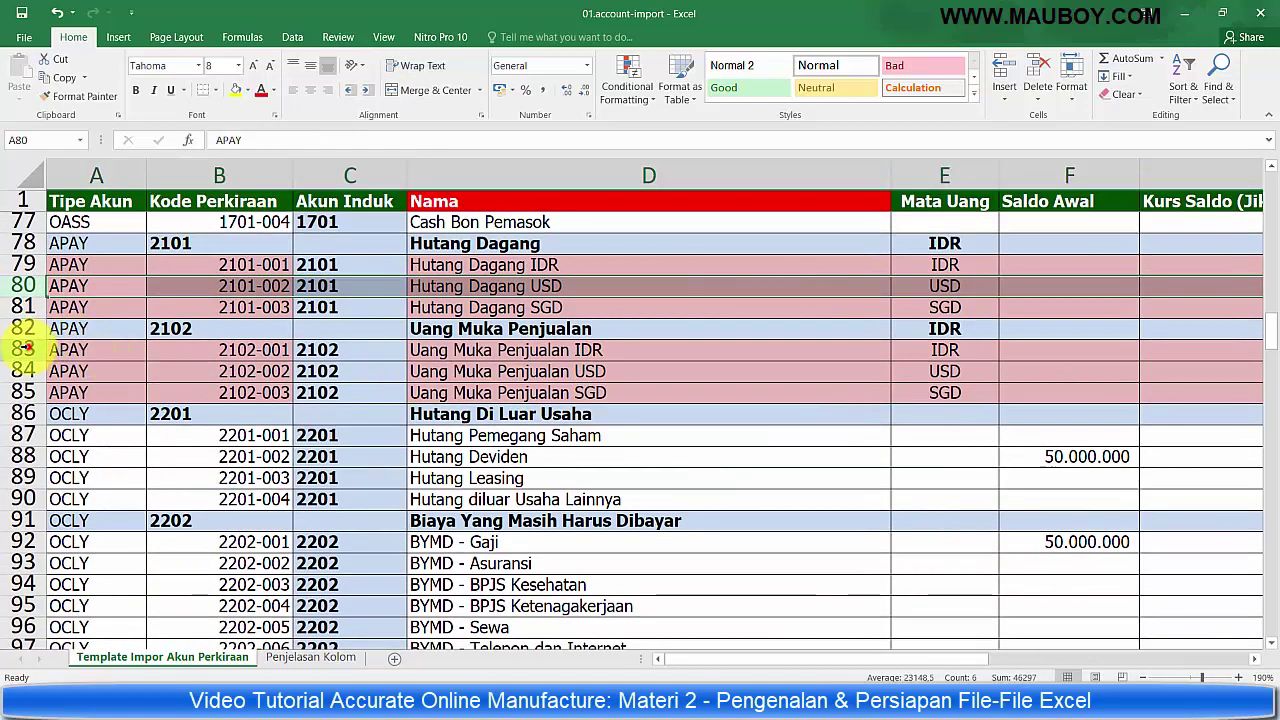
drag(22, 347, 24, 397)
Examine the Pendapatan Penjualan parent account and its Barang Jadi sub-account in rows 123 and 124
scroll(399, 510, down, 5)
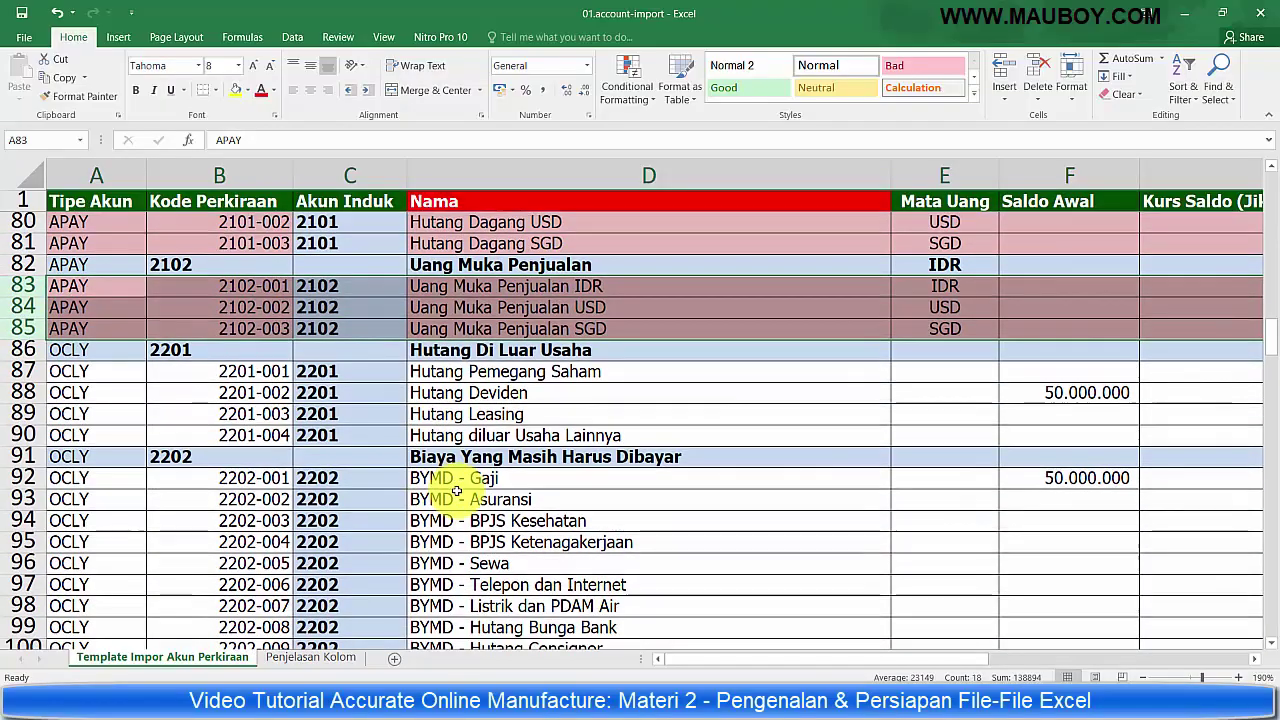
scroll(464, 487, down, 5)
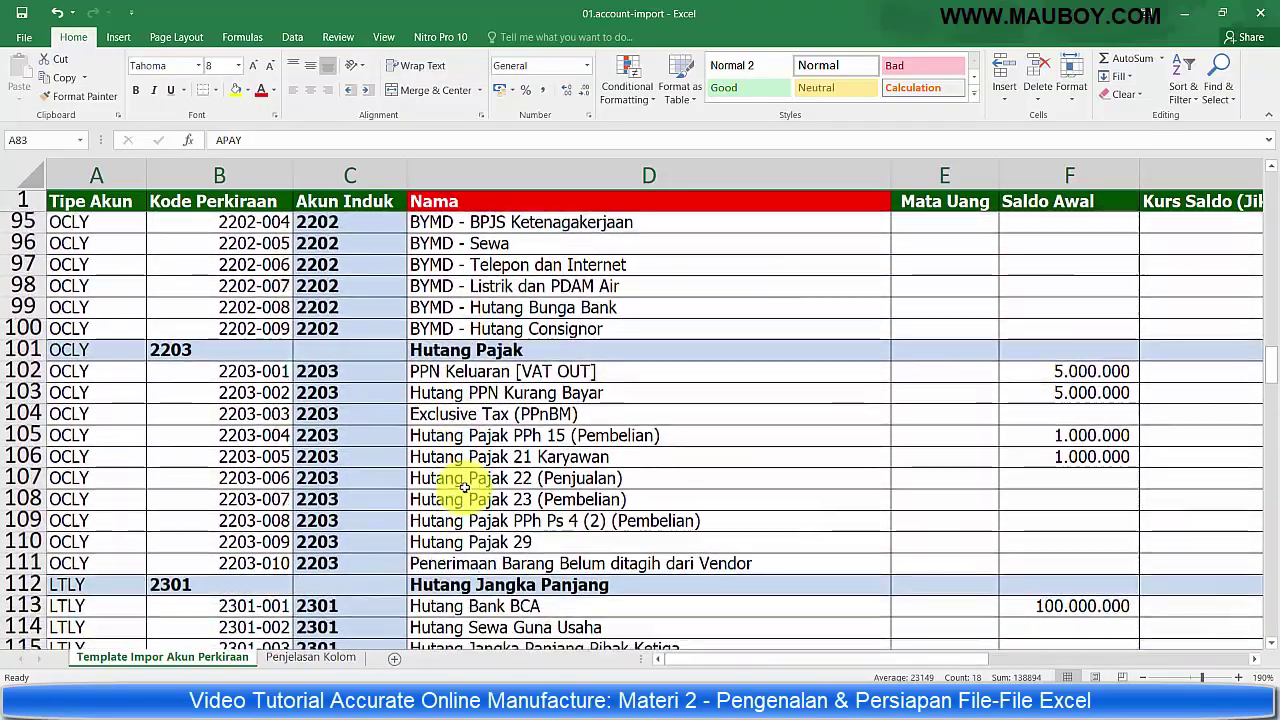
scroll(466, 486, down, 4)
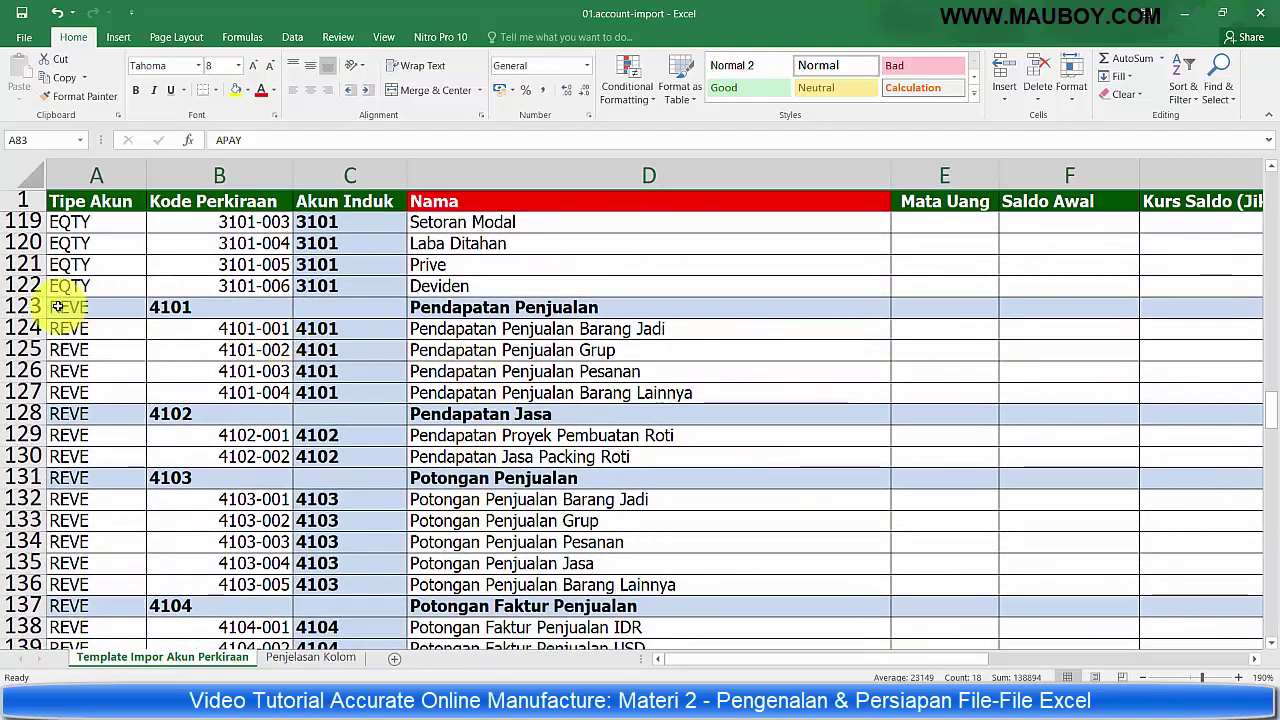
drag(31, 313, 31, 326)
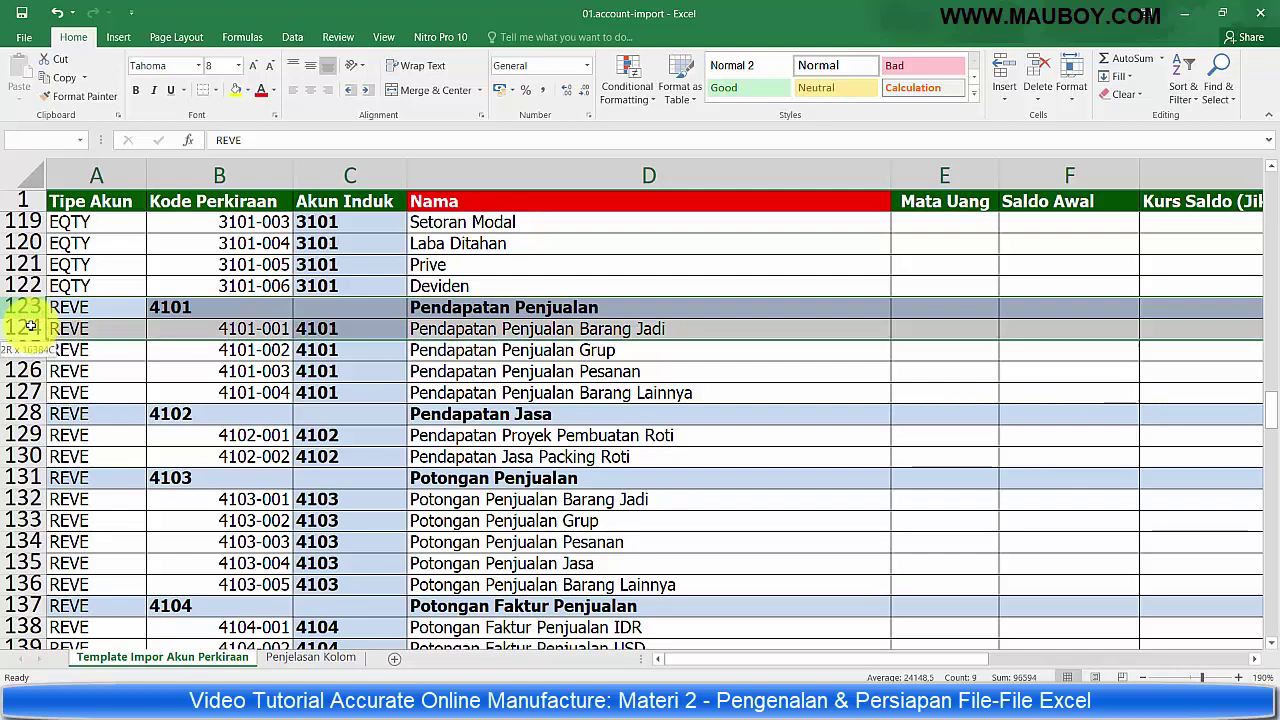
click(627, 329)
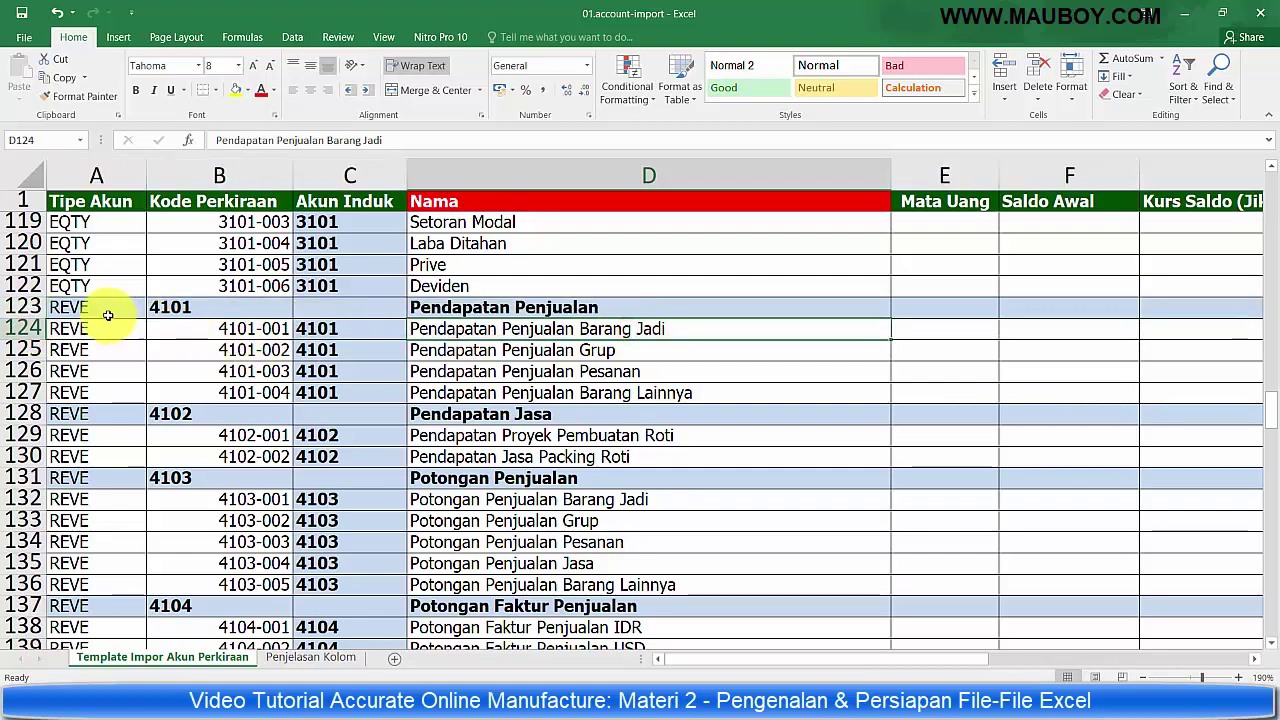
click(16, 327)
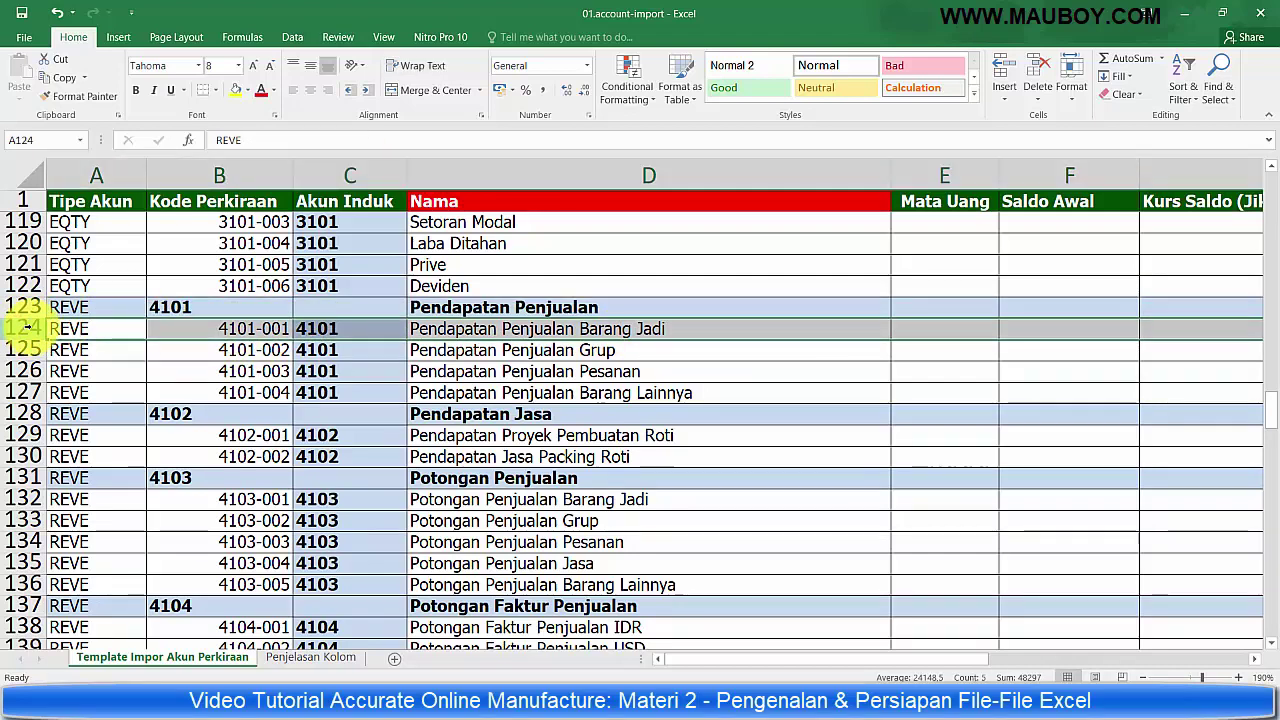
Compare the Barang Jadi, Grup and Barang Lainnya sales revenue accounts in rows 124, 125 and 127
click(581, 351)
click(571, 327)
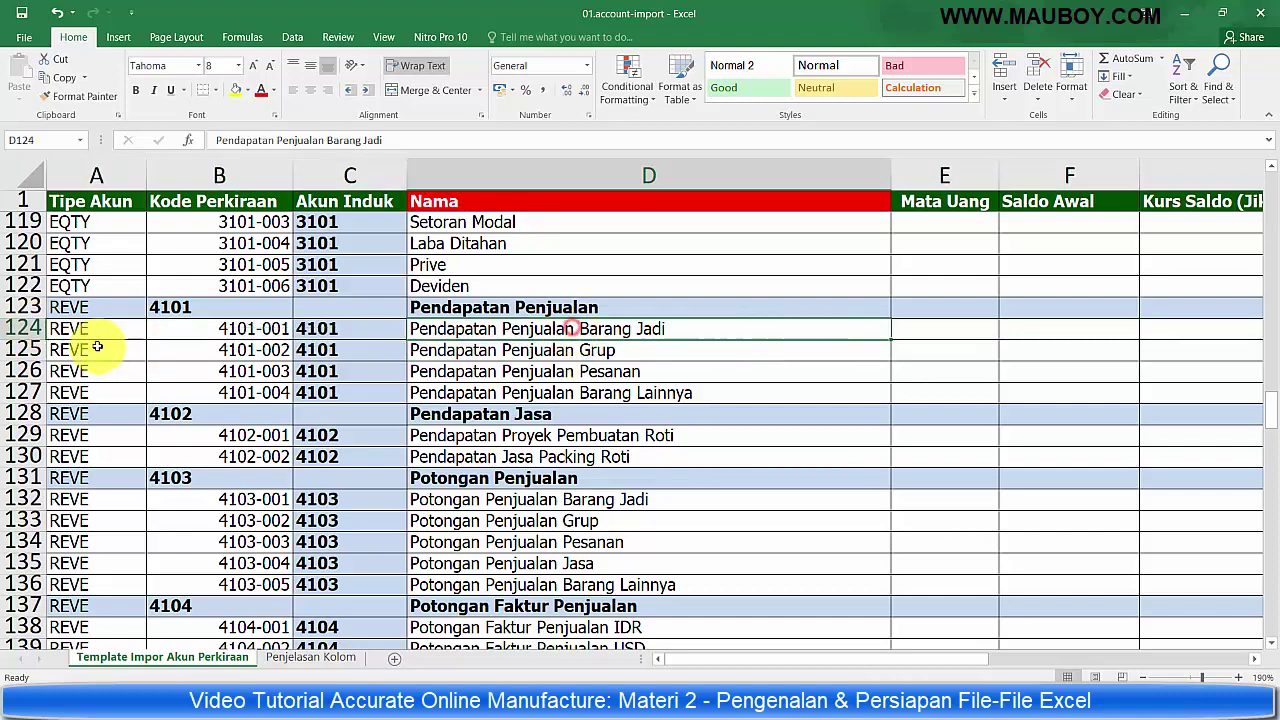
click(40, 329)
mouse_move(38, 329)
mouse_down()
mouse_move(32, 348)
mouse_move(33, 330)
mouse_up()
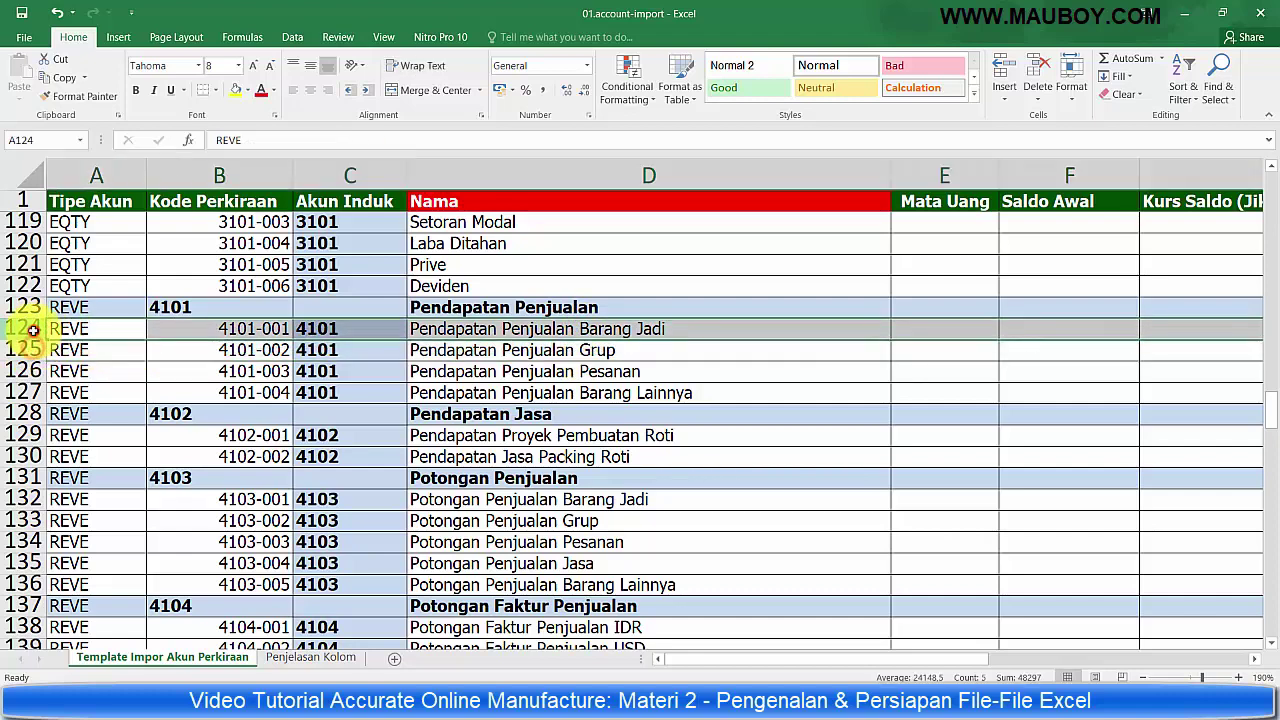
click(533, 346)
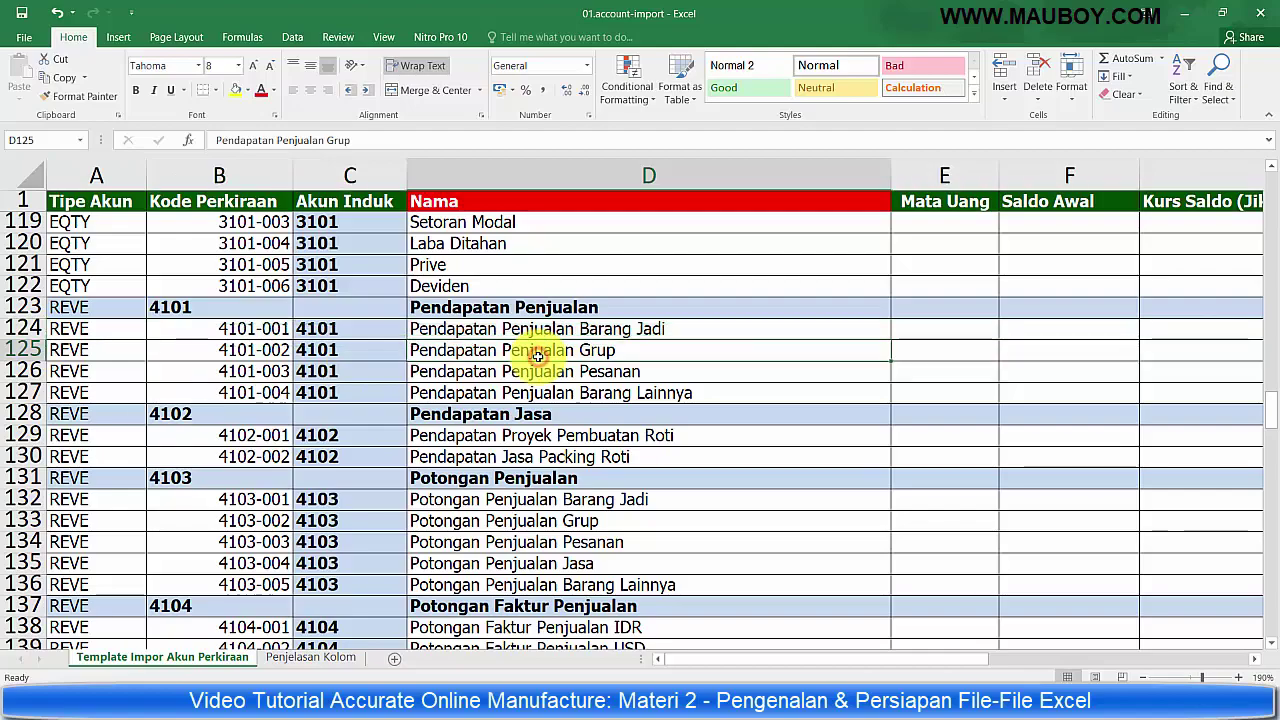
click(545, 386)
Review the Harga Pokok Penjualan account group, focusing on the Variance Produksi account in row 156
scroll(575, 380, down, 5)
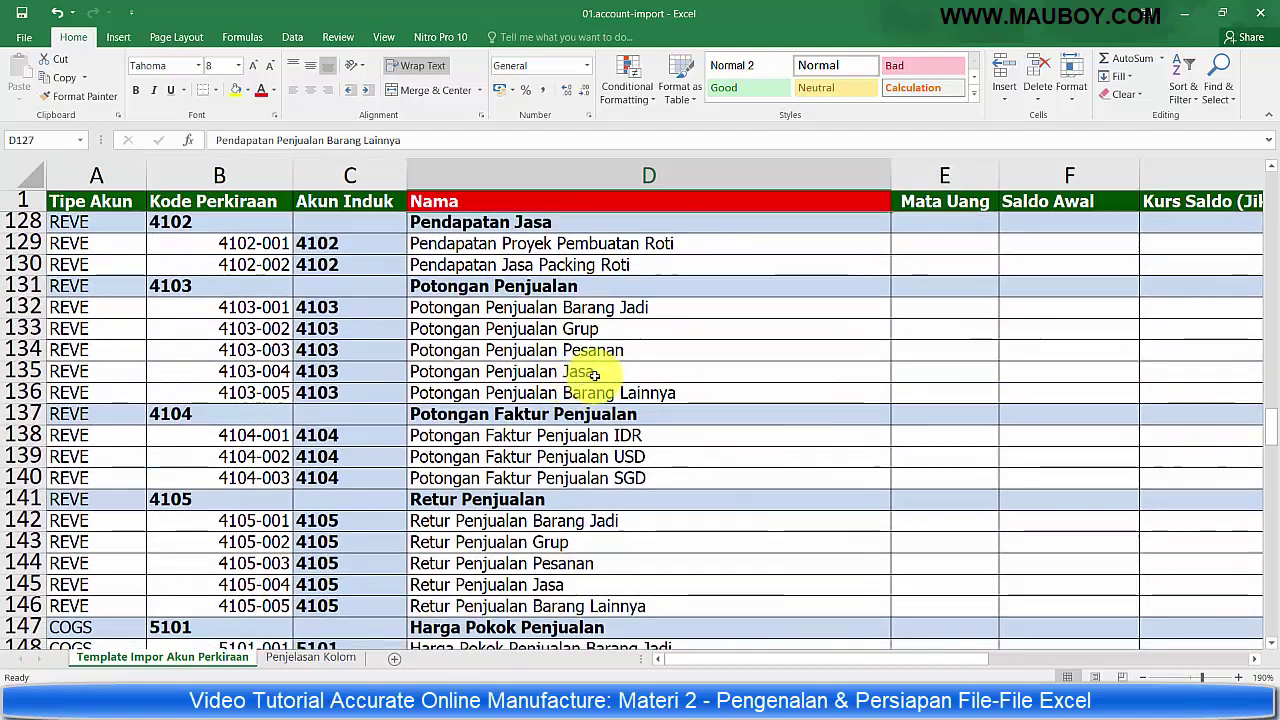
scroll(594, 375, down, 3)
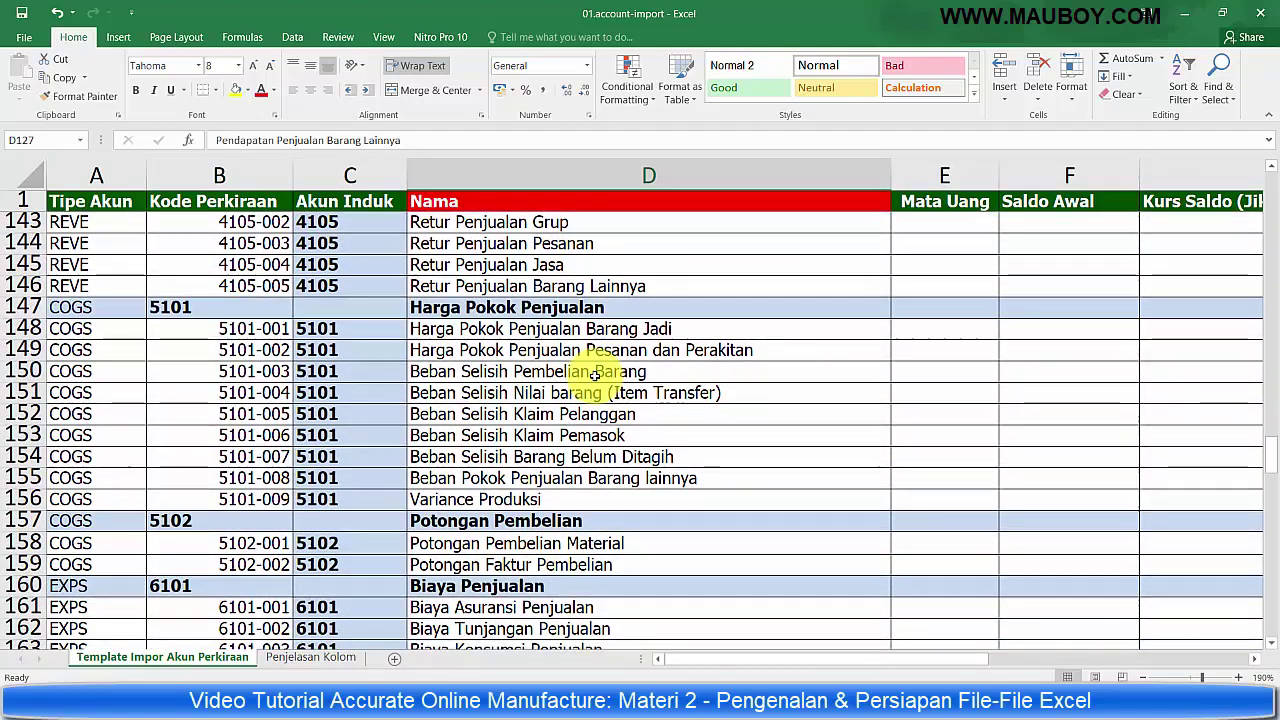
scroll(594, 375, down, 2)
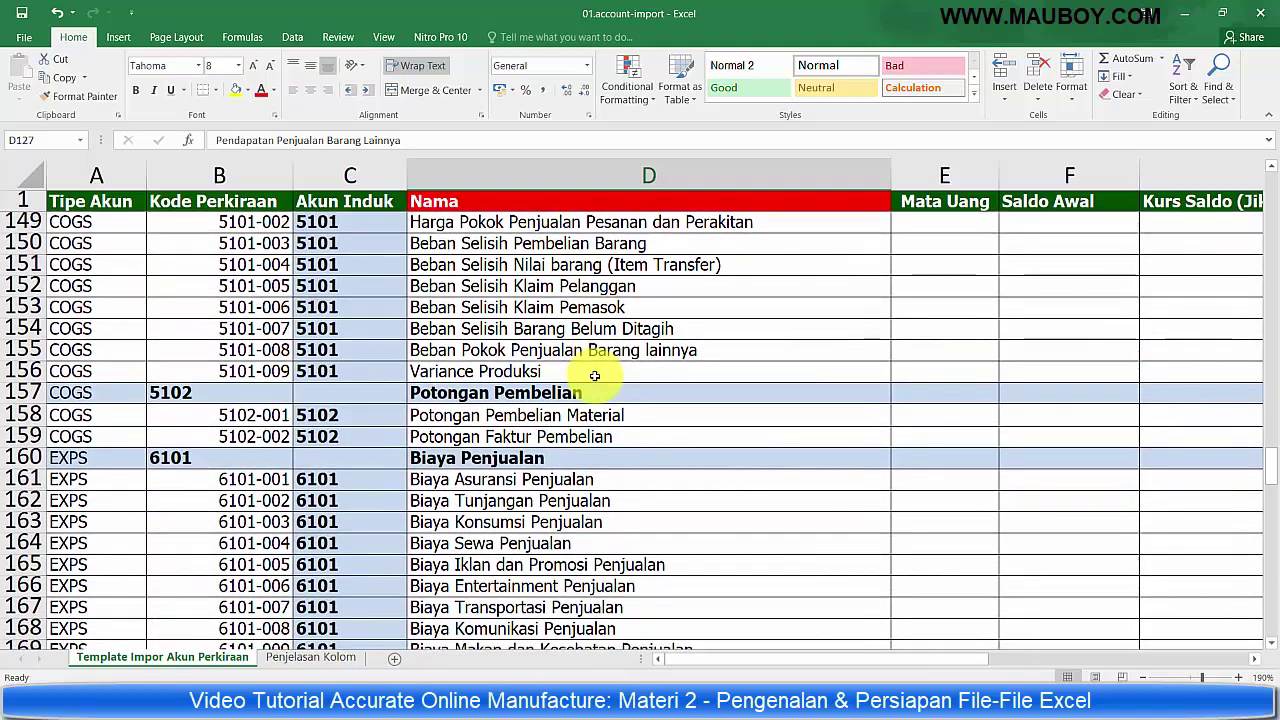
scroll(594, 375, up, 1)
scroll(594, 375, up, 1)
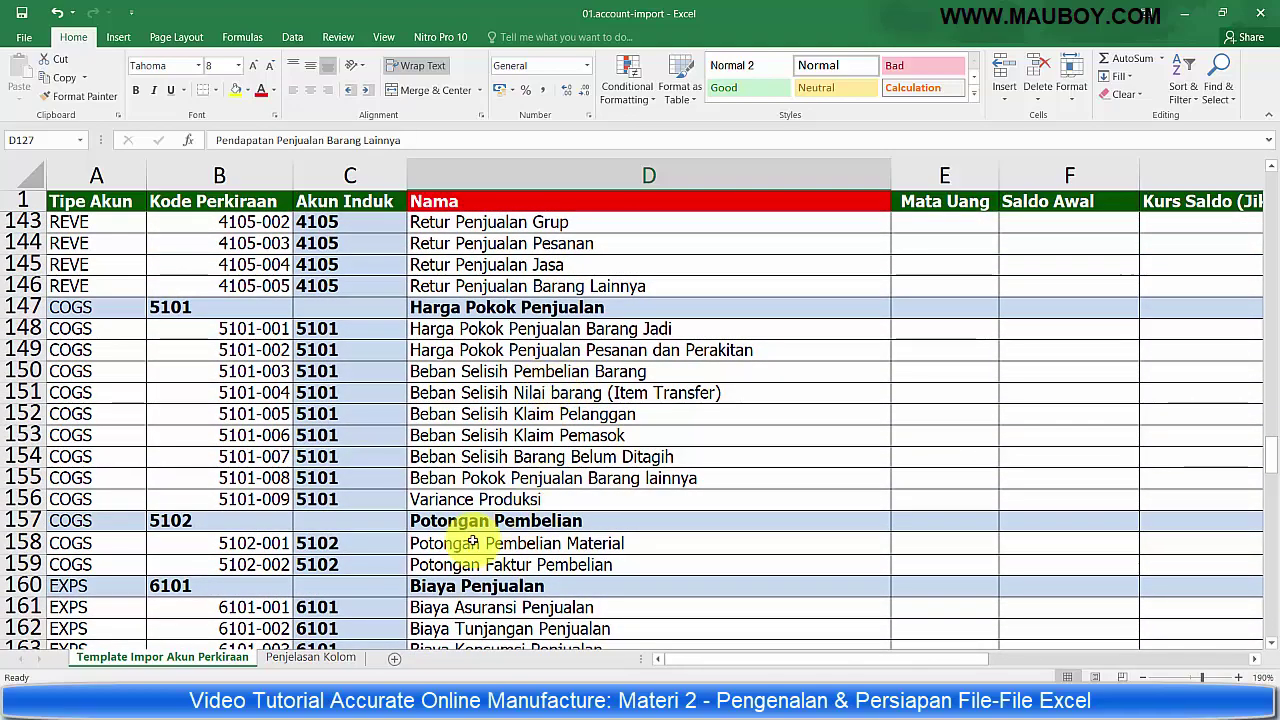
click(22, 497)
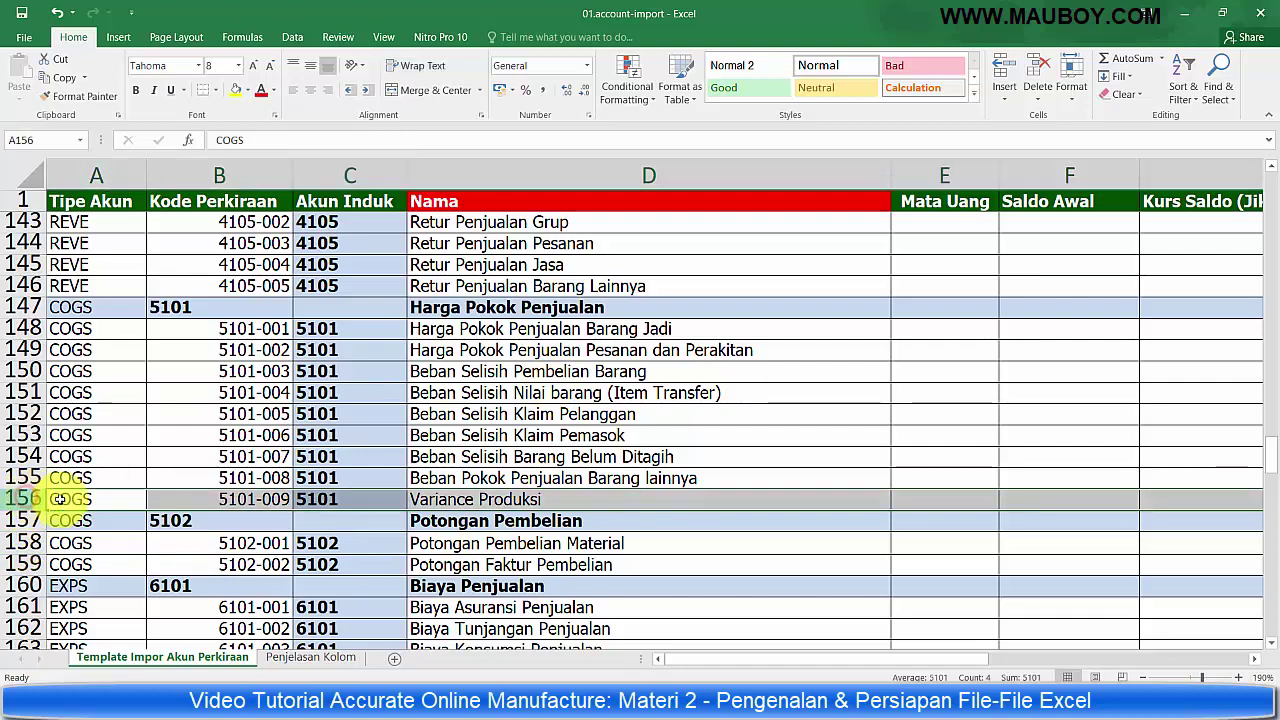
click(540, 498)
click(20, 499)
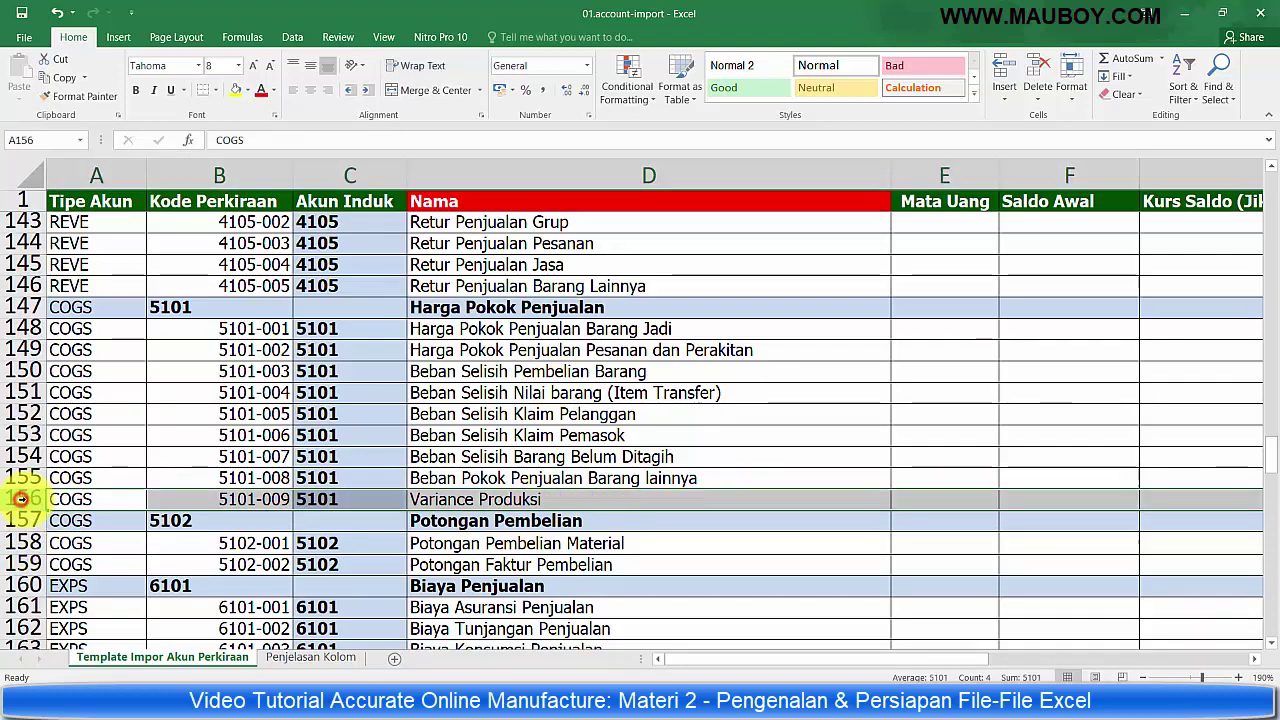
click(497, 499)
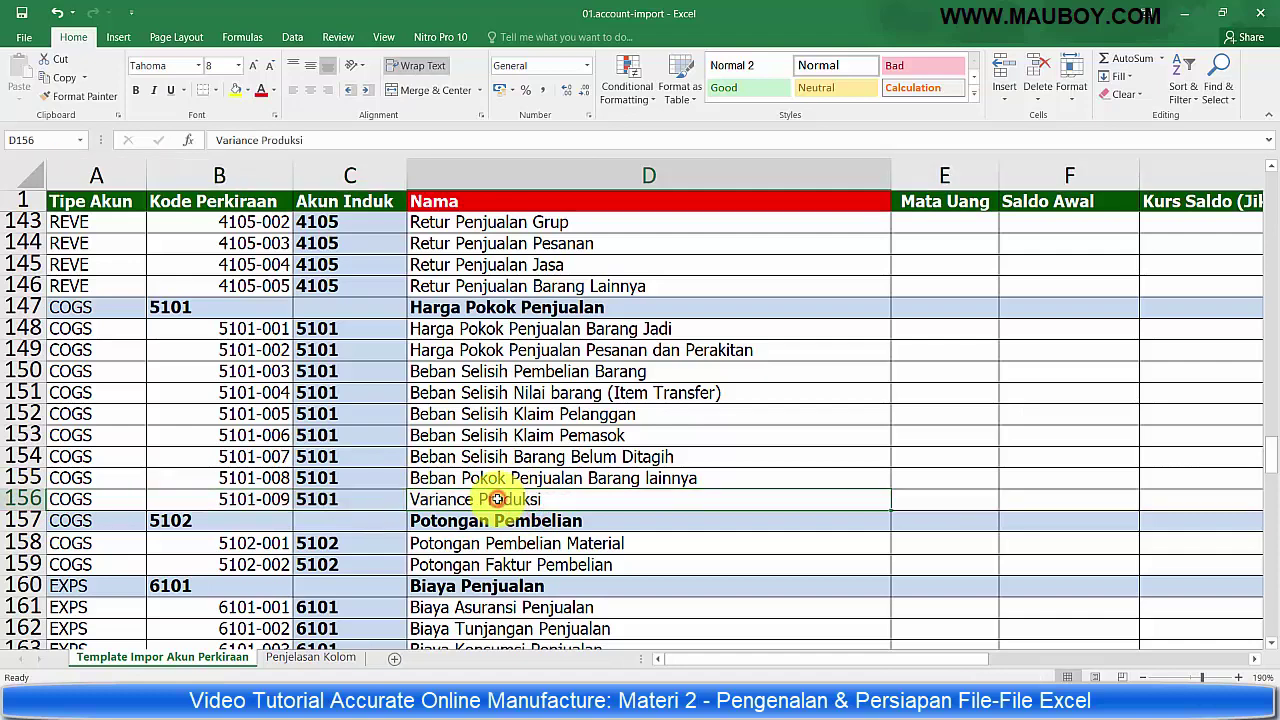
click(36, 498)
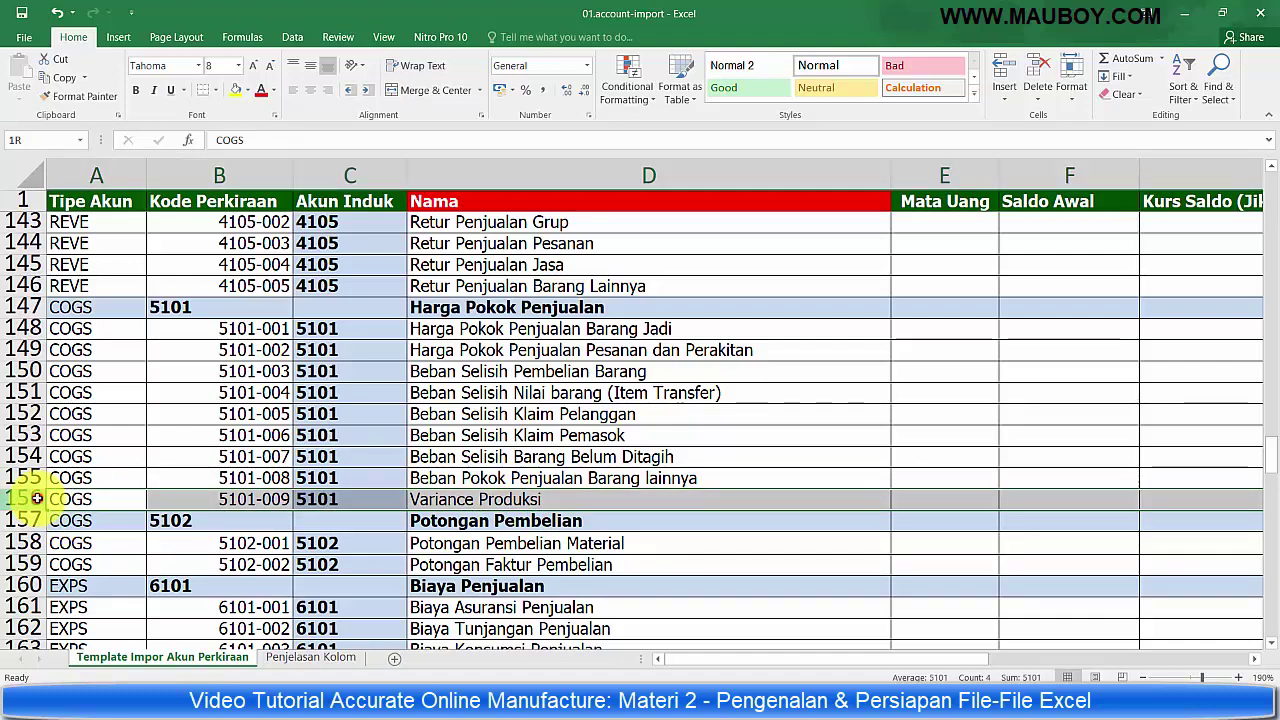
click(470, 500)
click(23, 499)
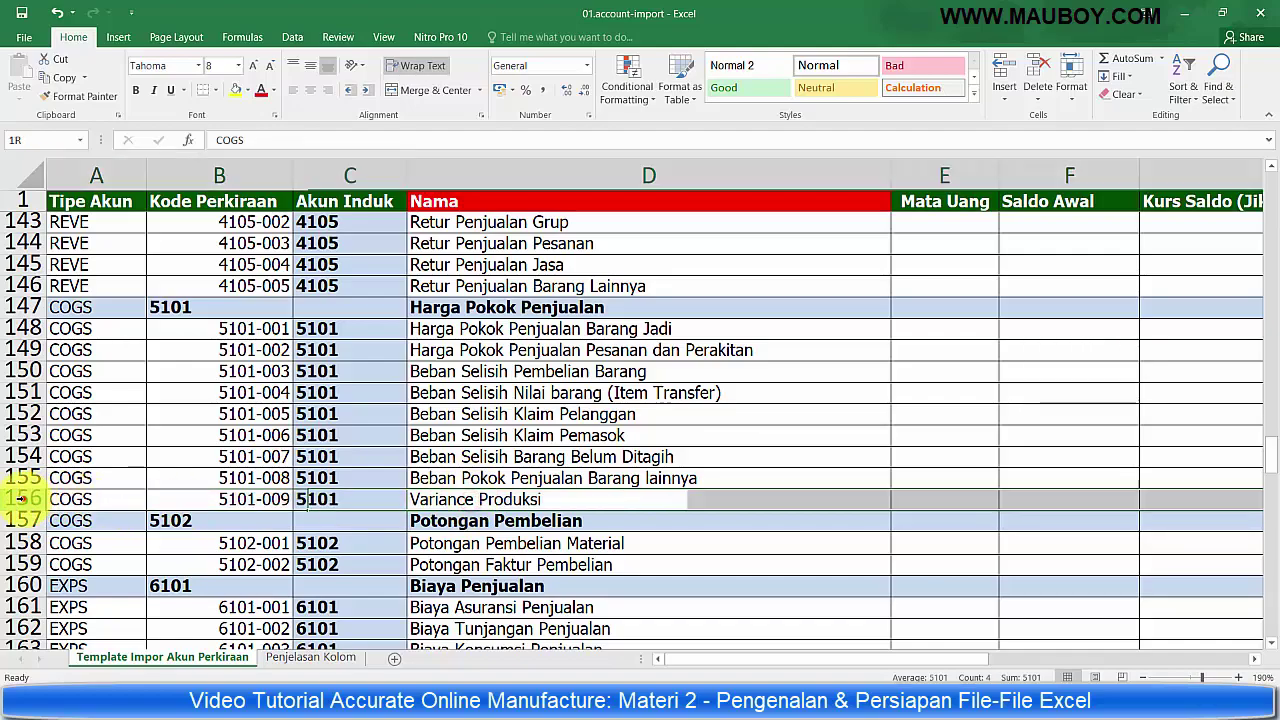
Look through the expense accounts and examine Biaya Tenaga Kerja Produksi and Biaya Overhead Produksi in rows 176 and 177
scroll(472, 498, down, 4)
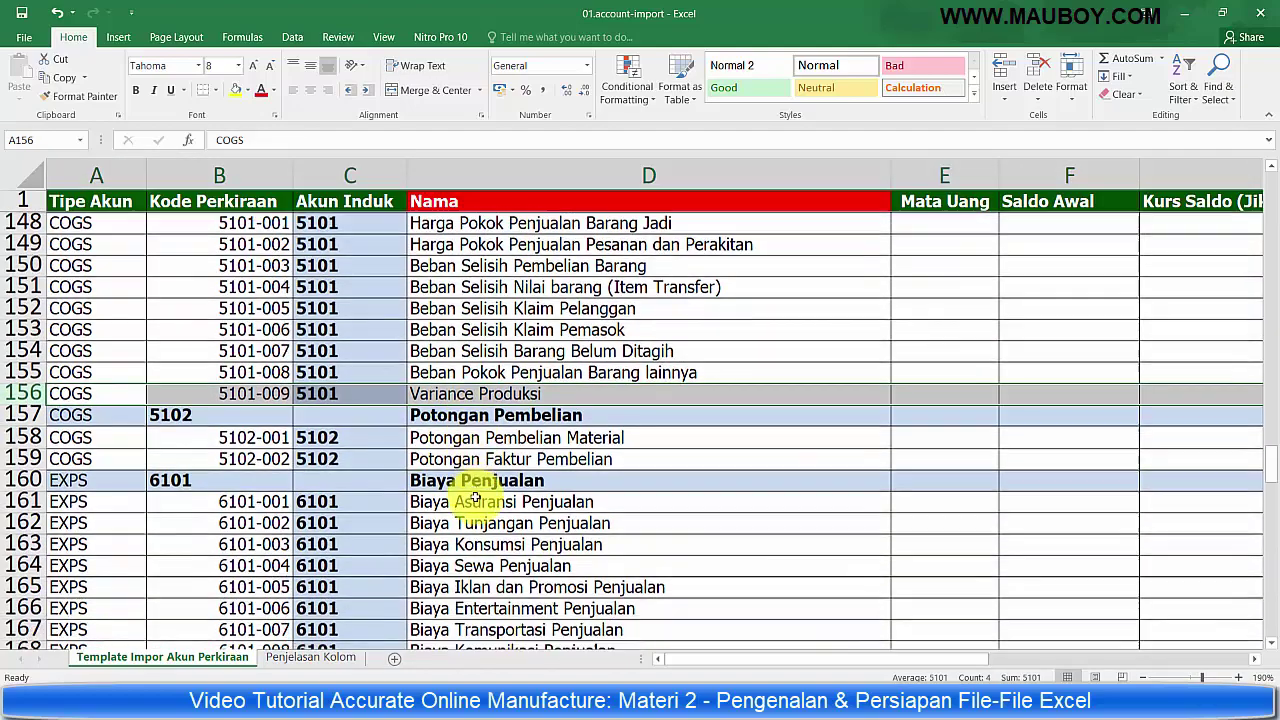
scroll(480, 497, down, 7)
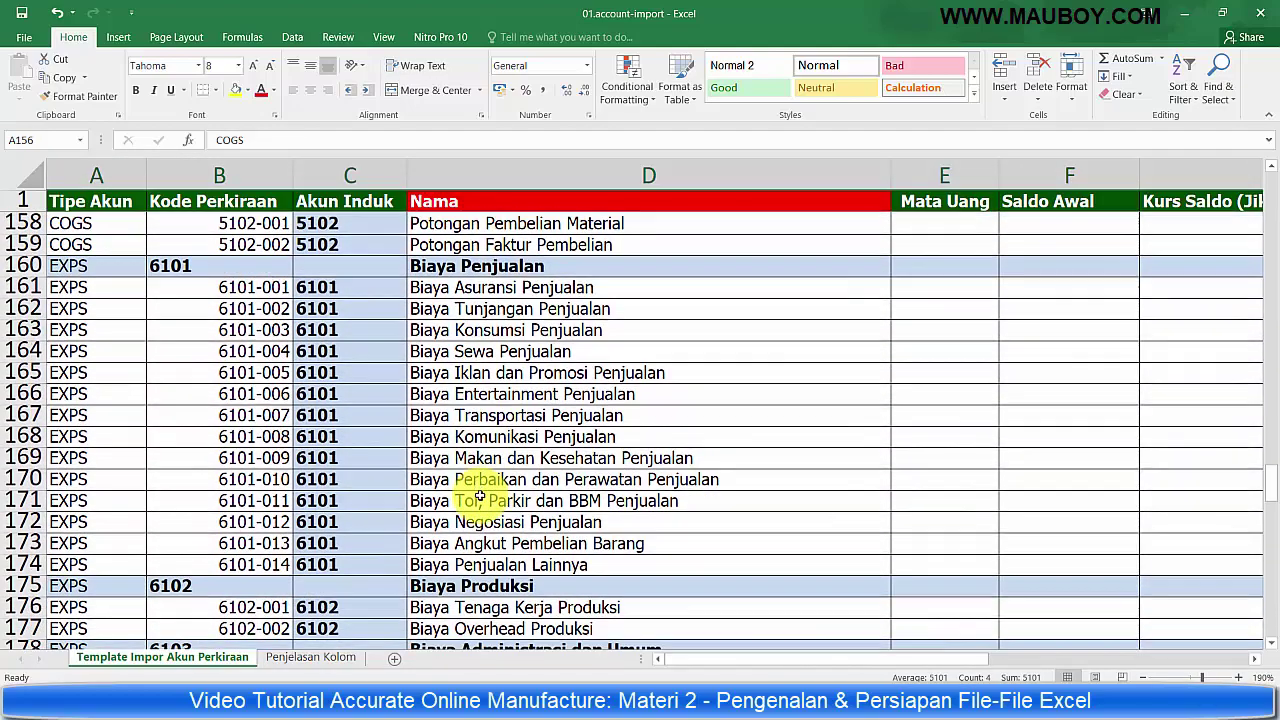
scroll(483, 493, down, 2)
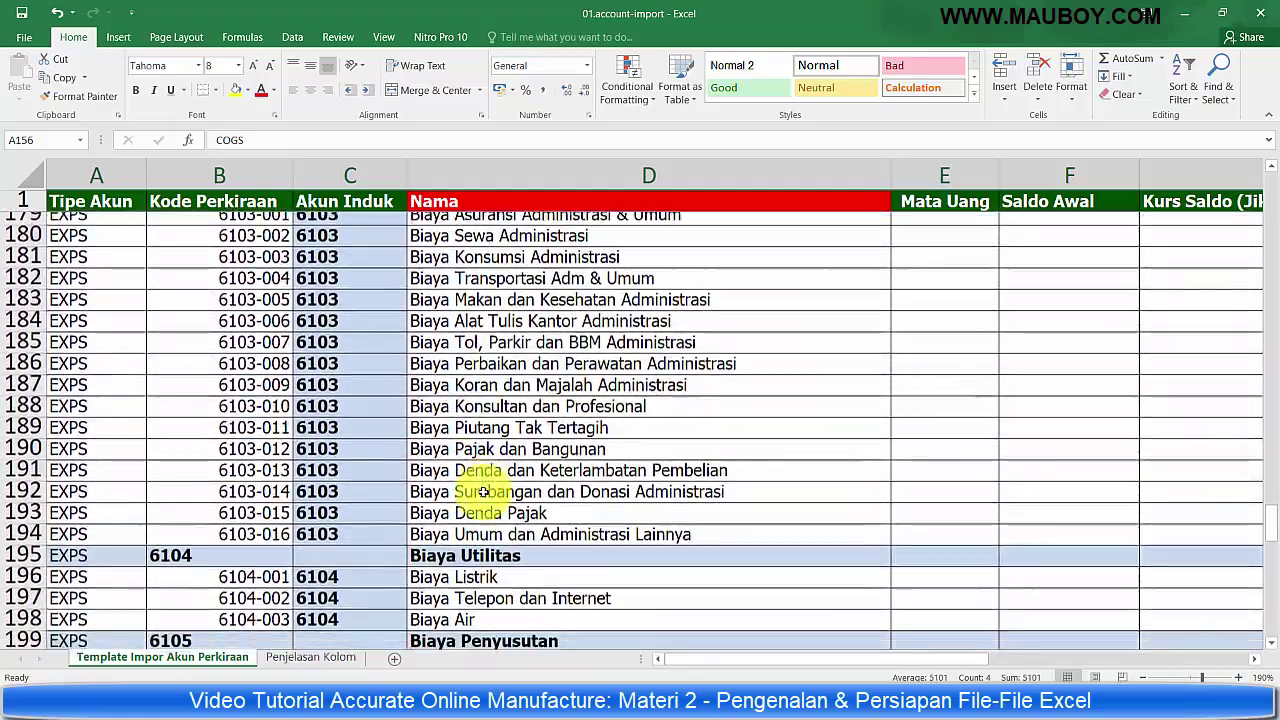
scroll(483, 493, up, 4)
scroll(483, 493, up, 1)
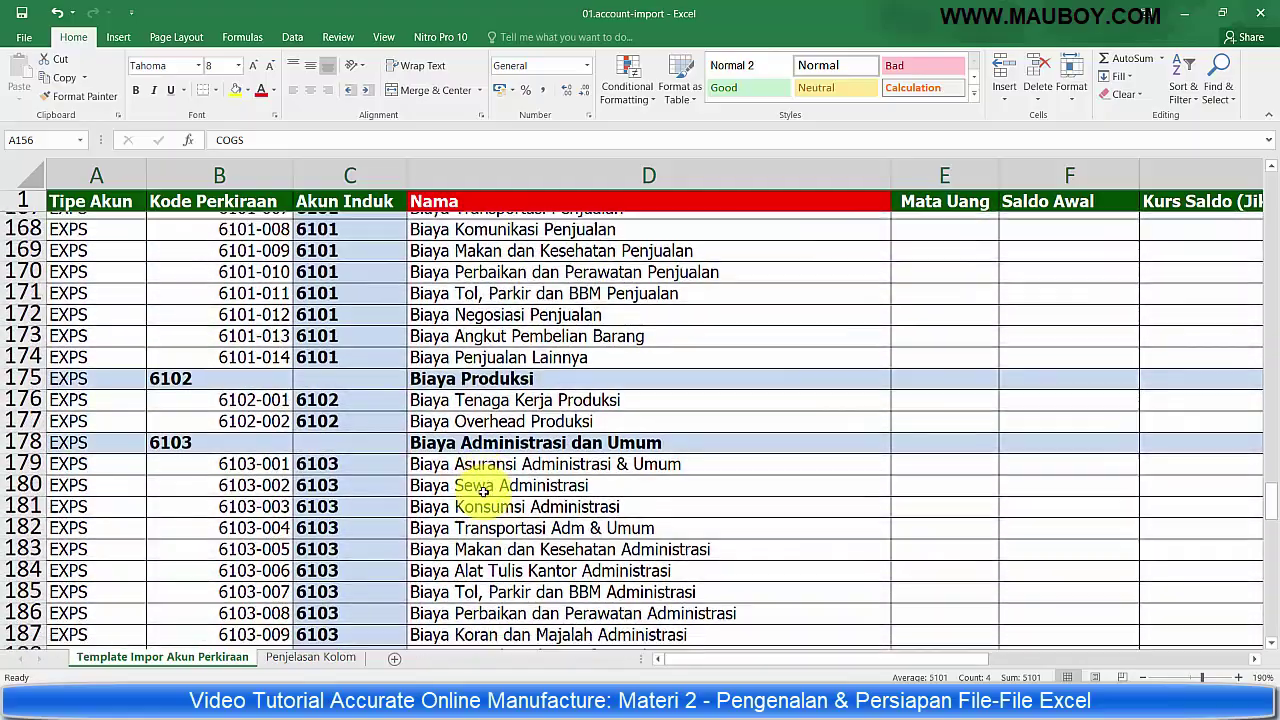
scroll(483, 493, down, 7)
scroll(483, 493, down, 2)
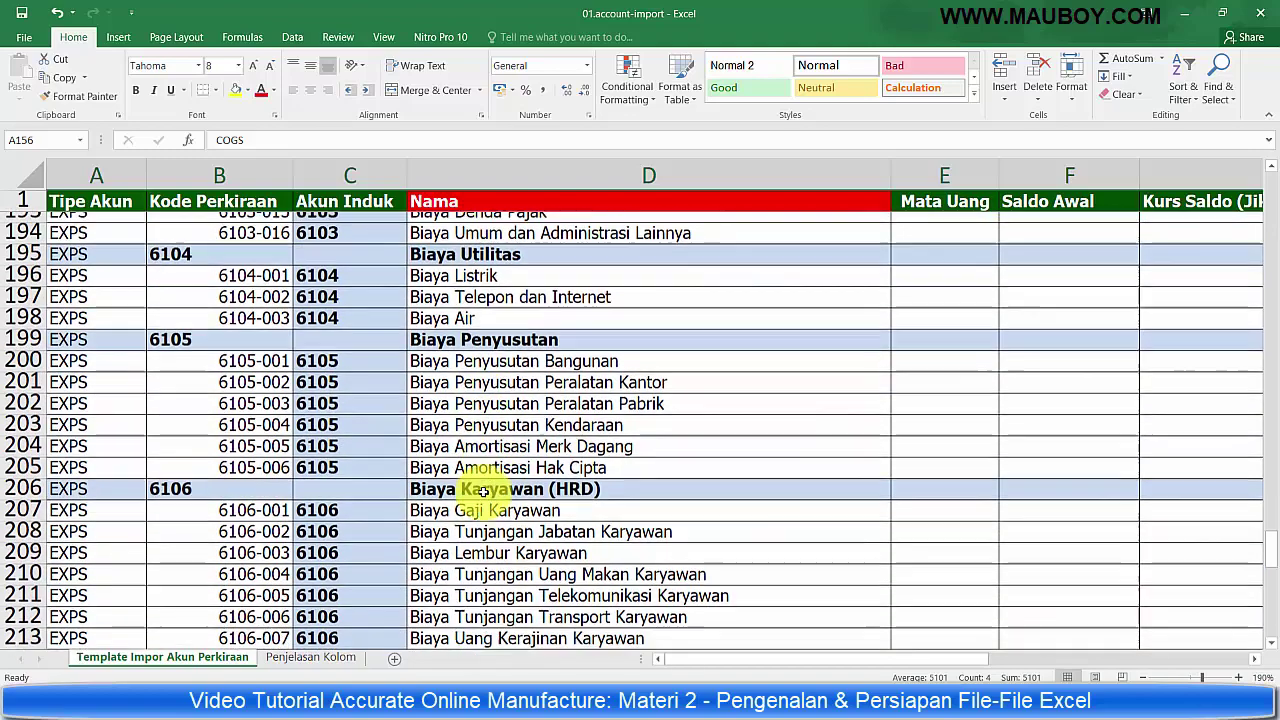
scroll(483, 493, up, 9)
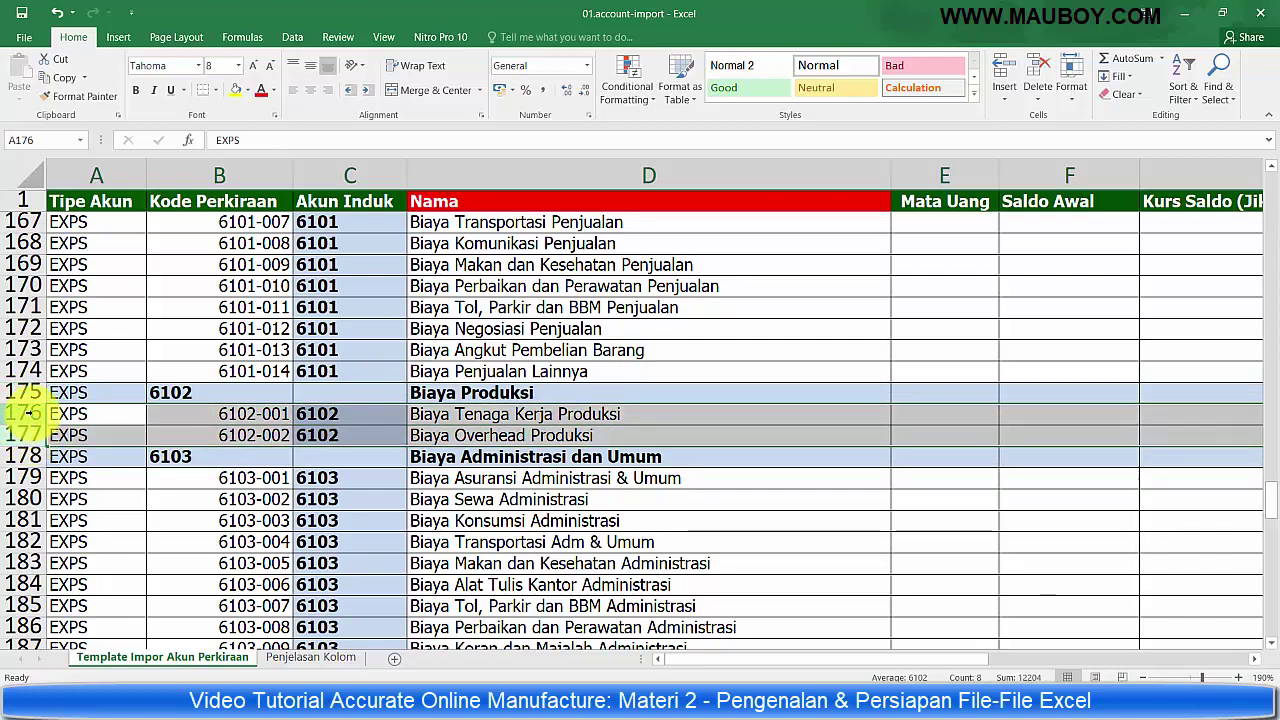
drag(32, 423, 32, 433)
Review the remaining expense, other expense and other income accounts through the last account in row 249
scroll(571, 385, up, 5)
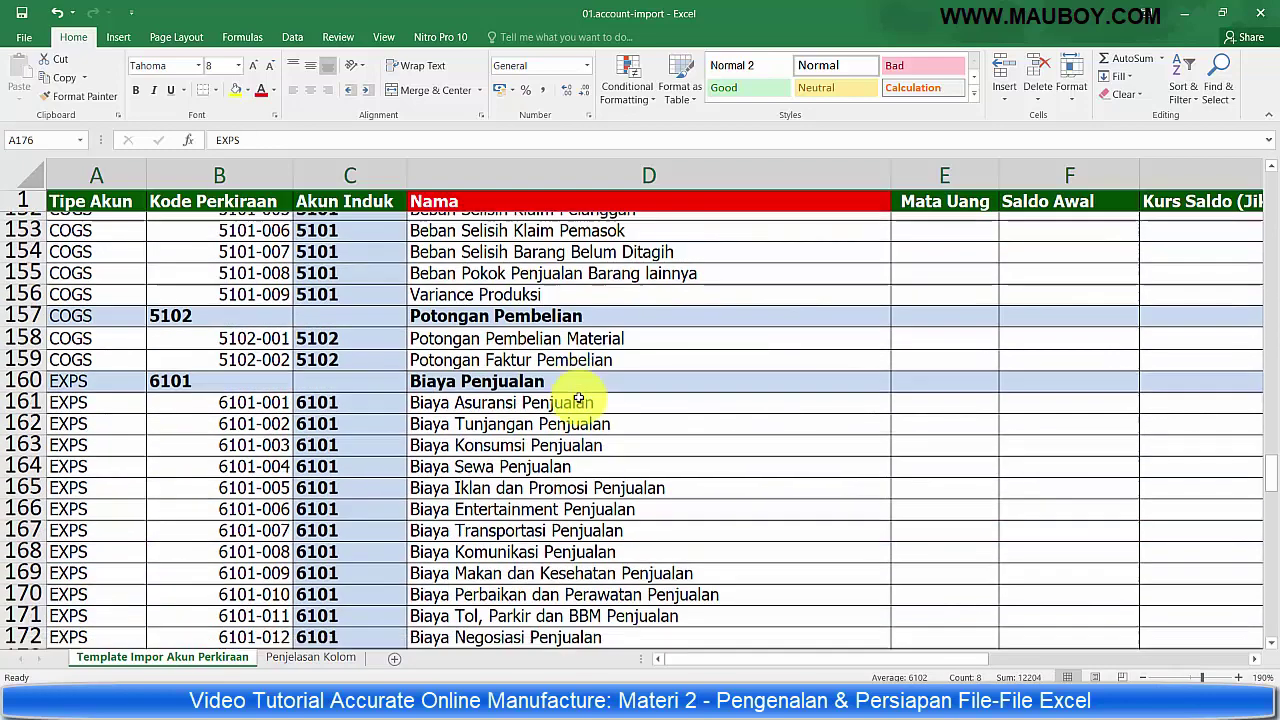
scroll(575, 400, down, 5)
scroll(578, 400, down, 14)
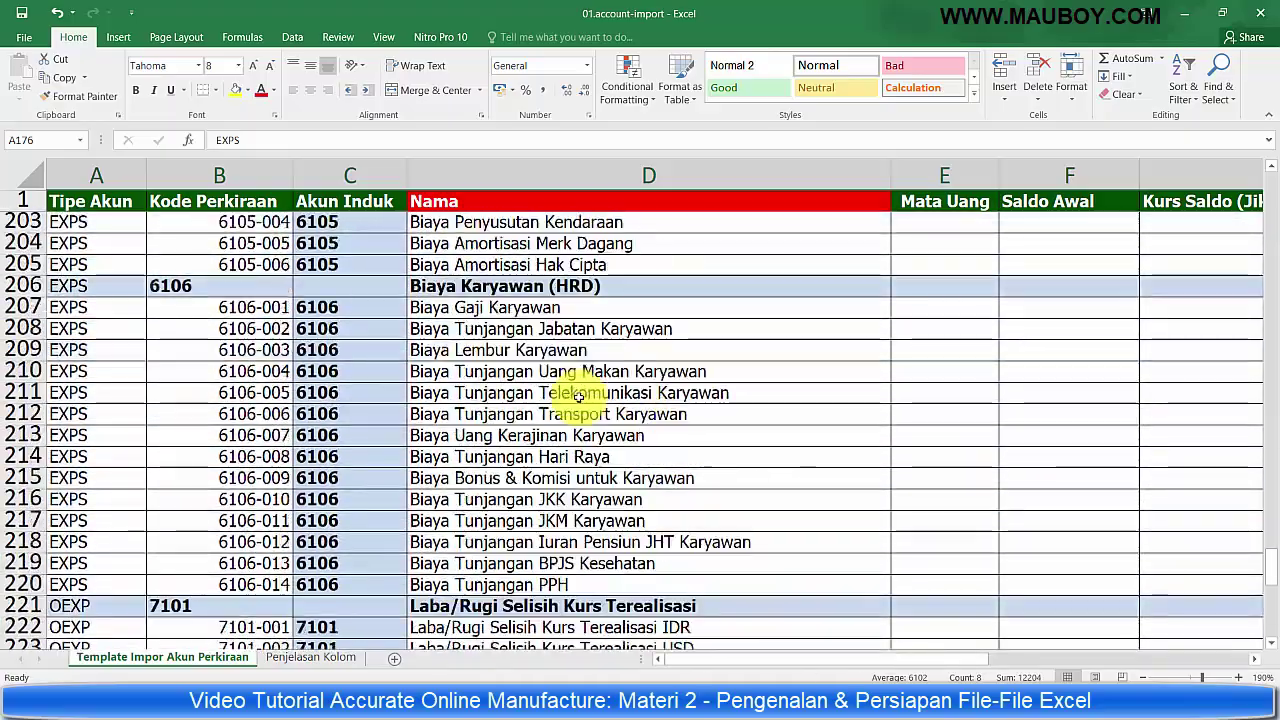
scroll(578, 398, down, 10)
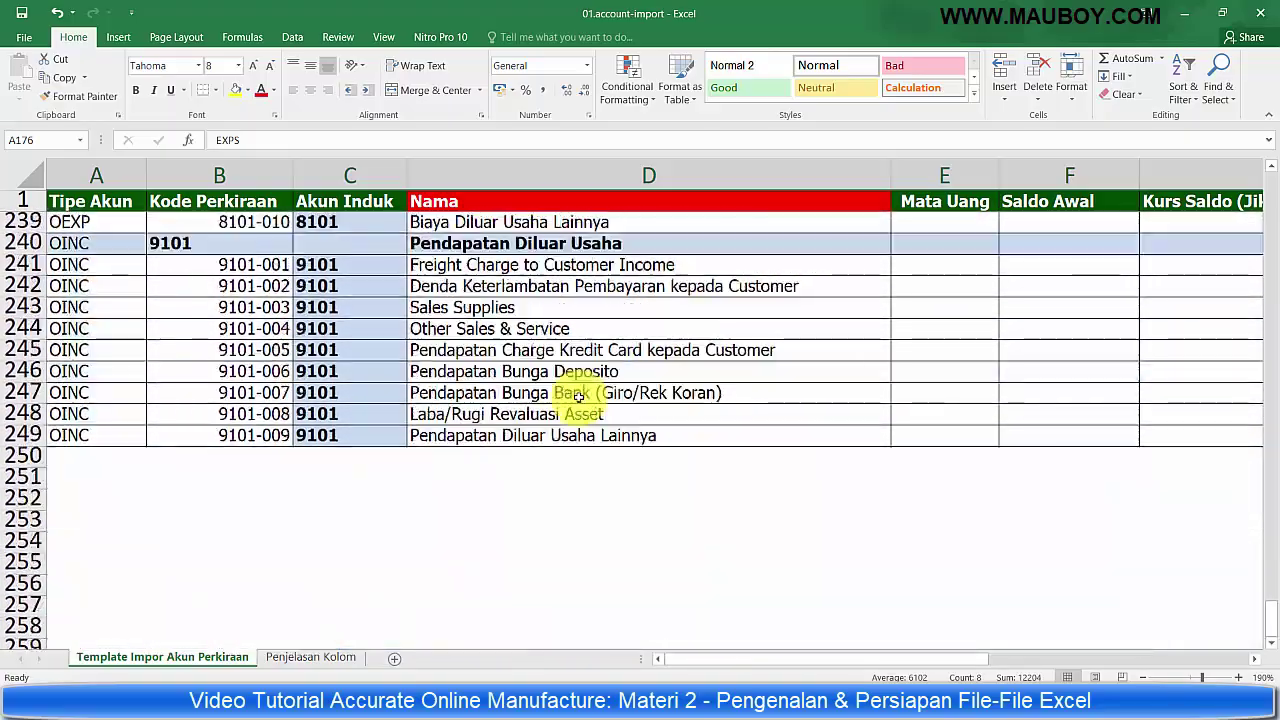
scroll(578, 398, up, 5)
scroll(578, 397, up, 9)
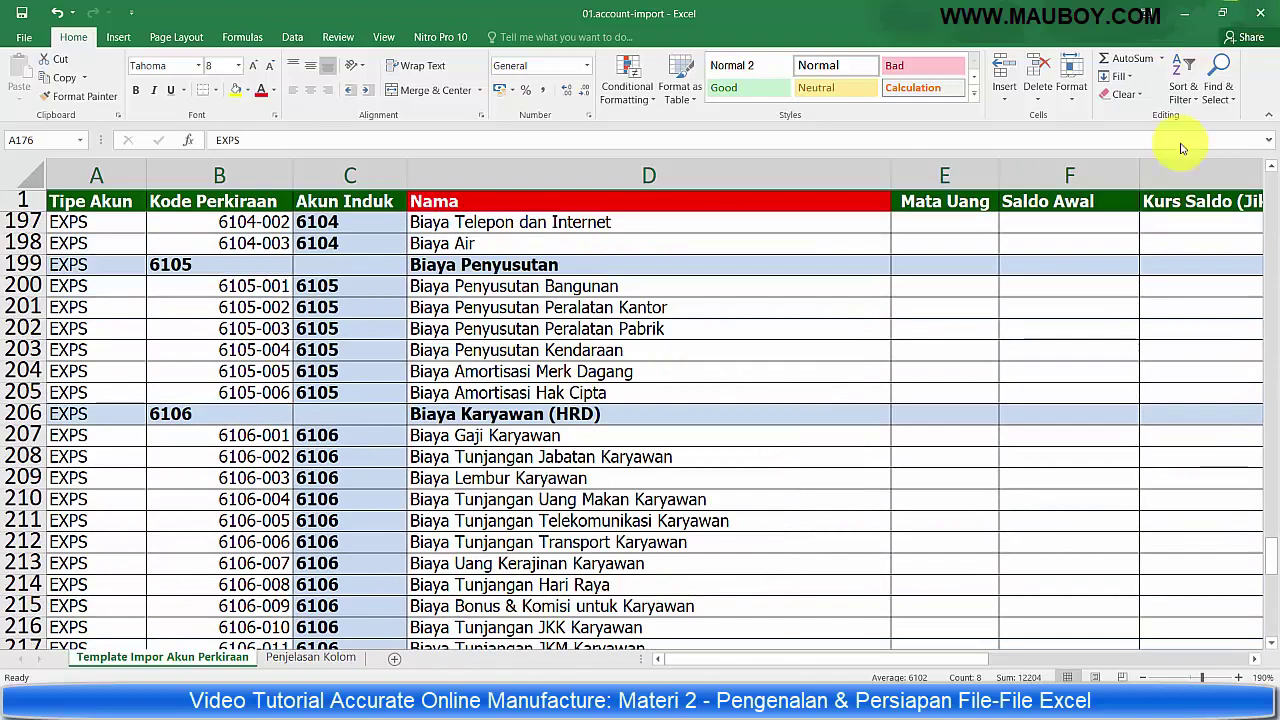
Return to the start of the account template and look over the Kas Jakarta, Kas Surabaya and Bank Jakarta accounts
drag(1274, 573, 1275, 195)
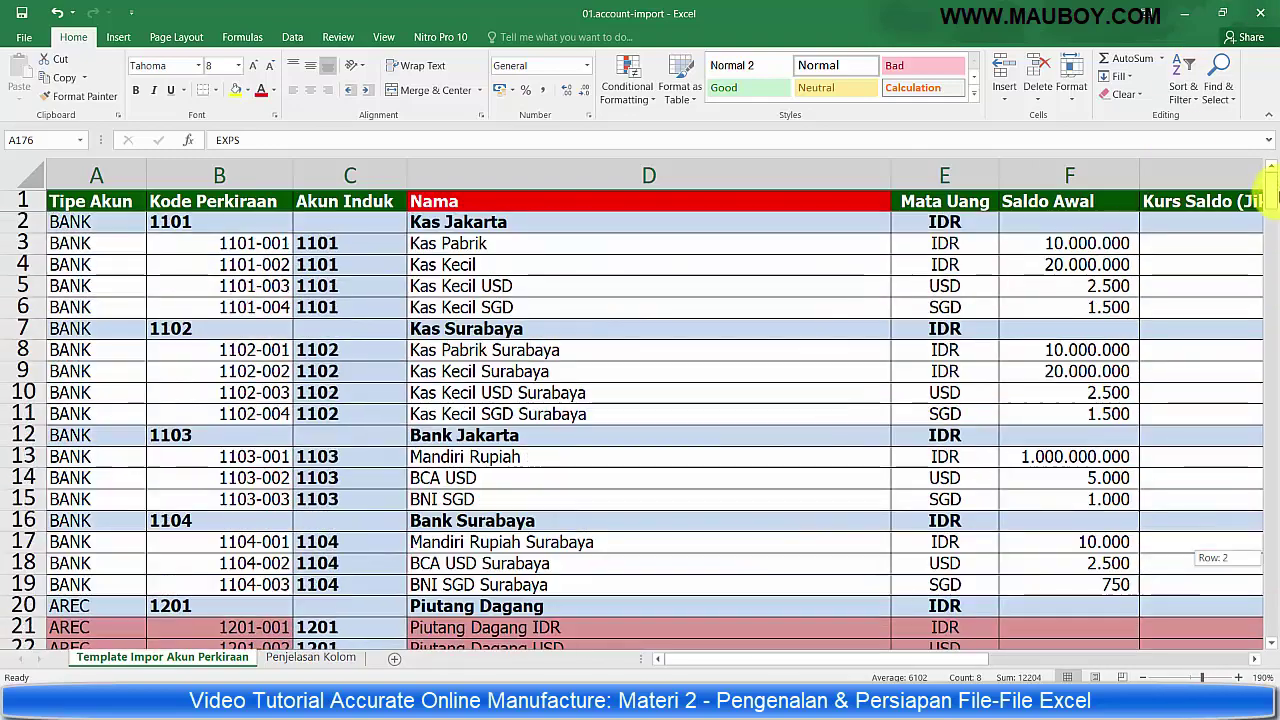
click(720, 262)
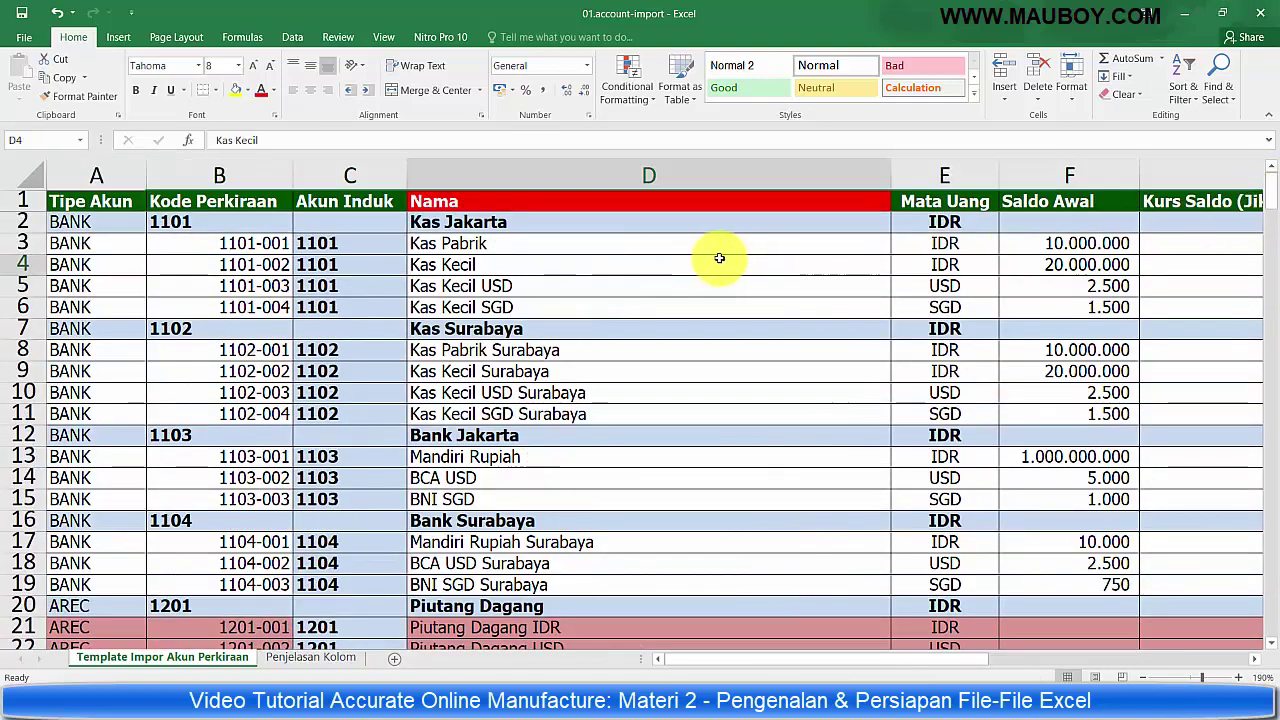
click(509, 472)
click(607, 354)
drag(640, 306, 640, 292)
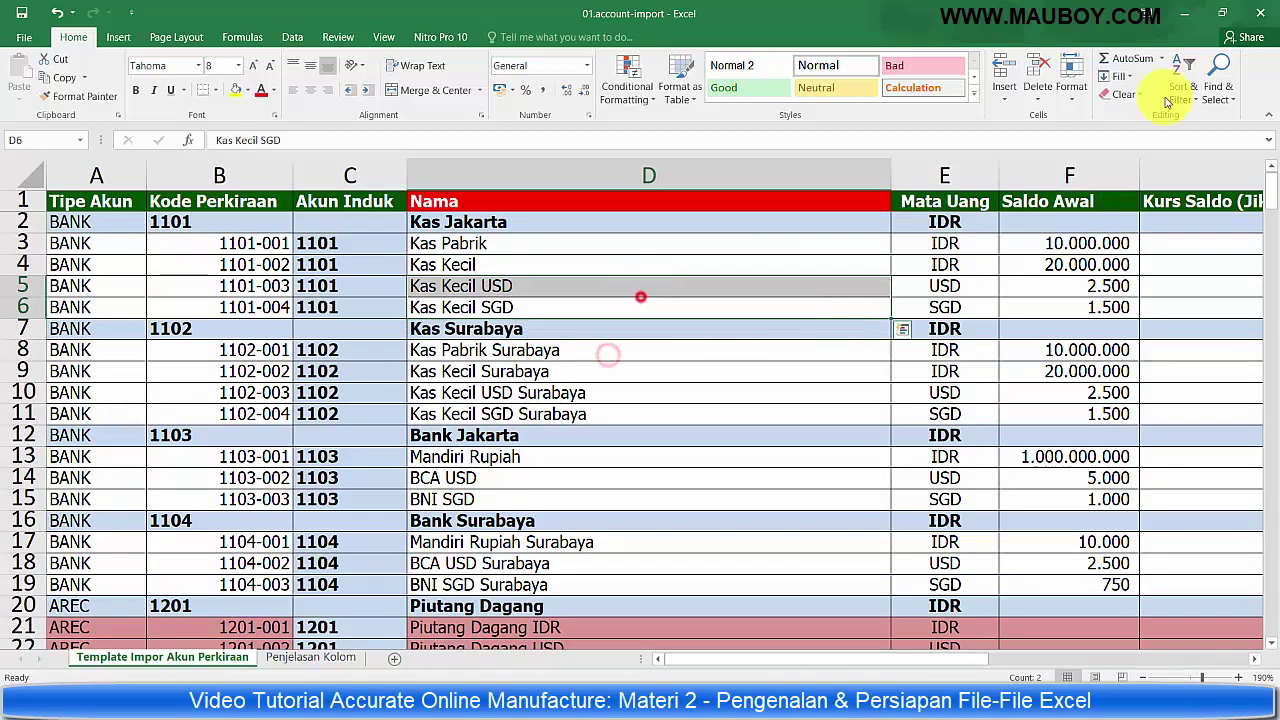
Close the account import workbook with its changes saved, and open 02.vendor-import
click(1266, 10)
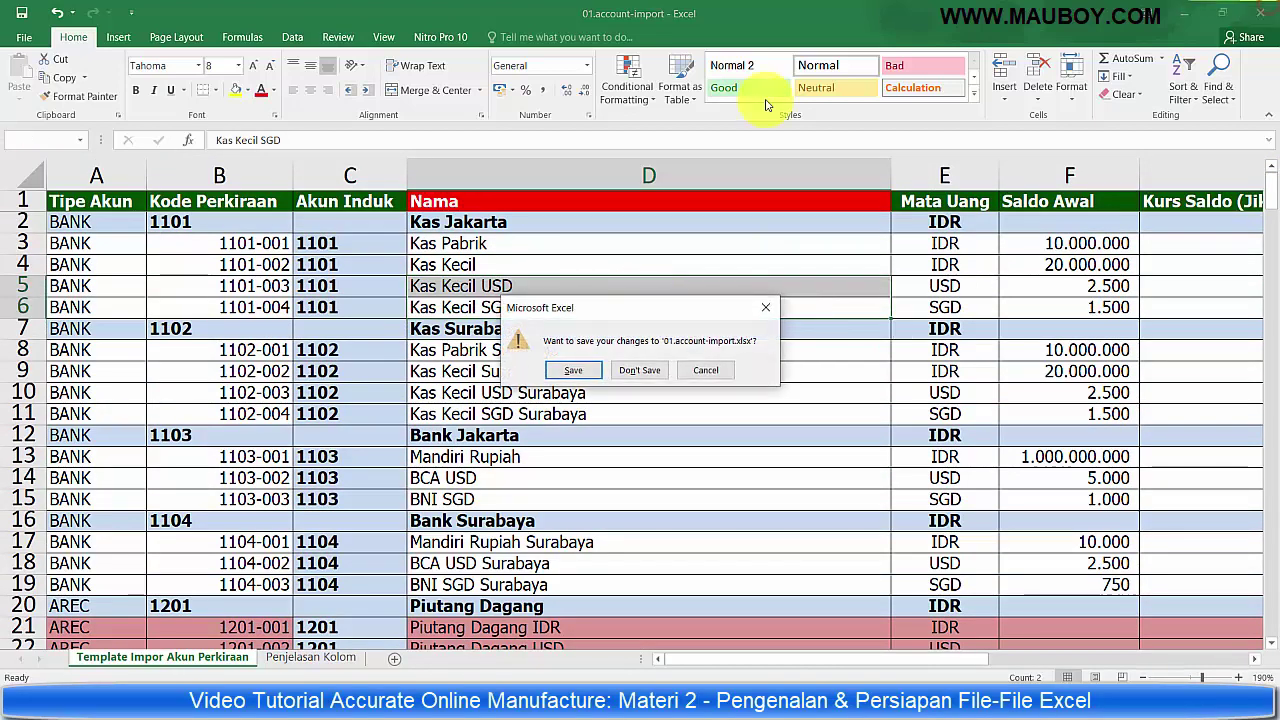
click(591, 376)
click(172, 129)
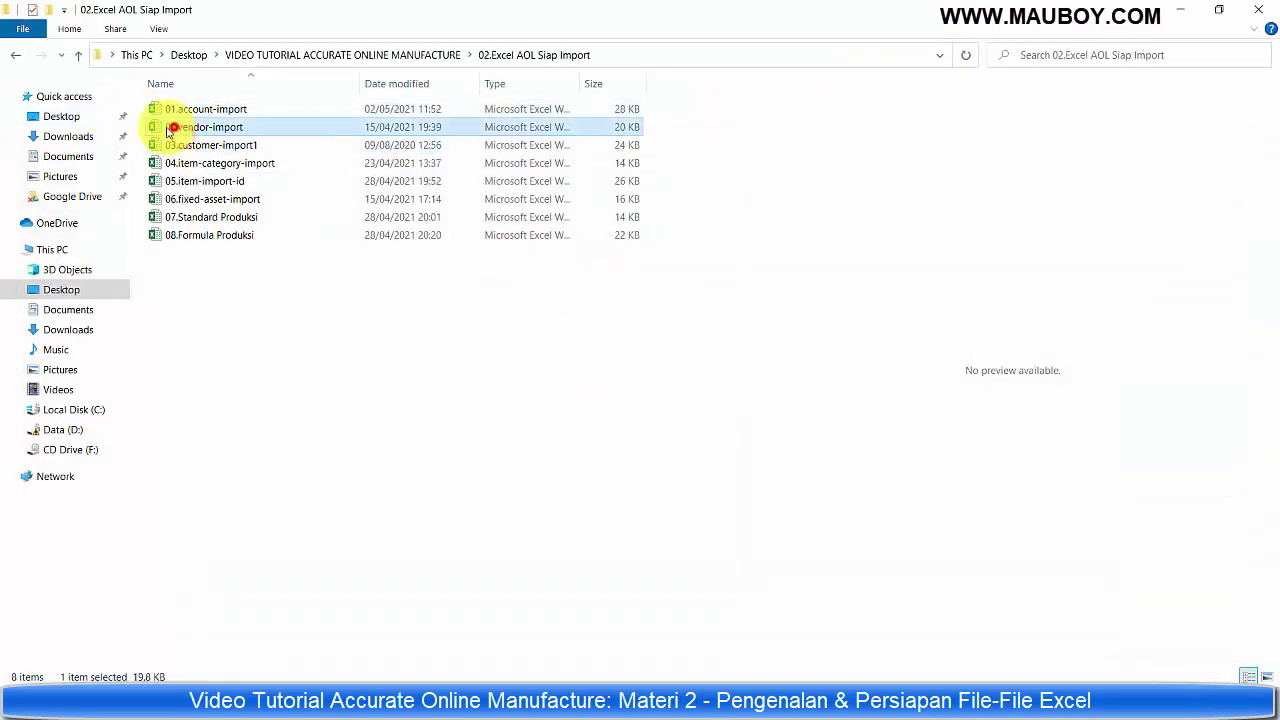
double_click(158, 130)
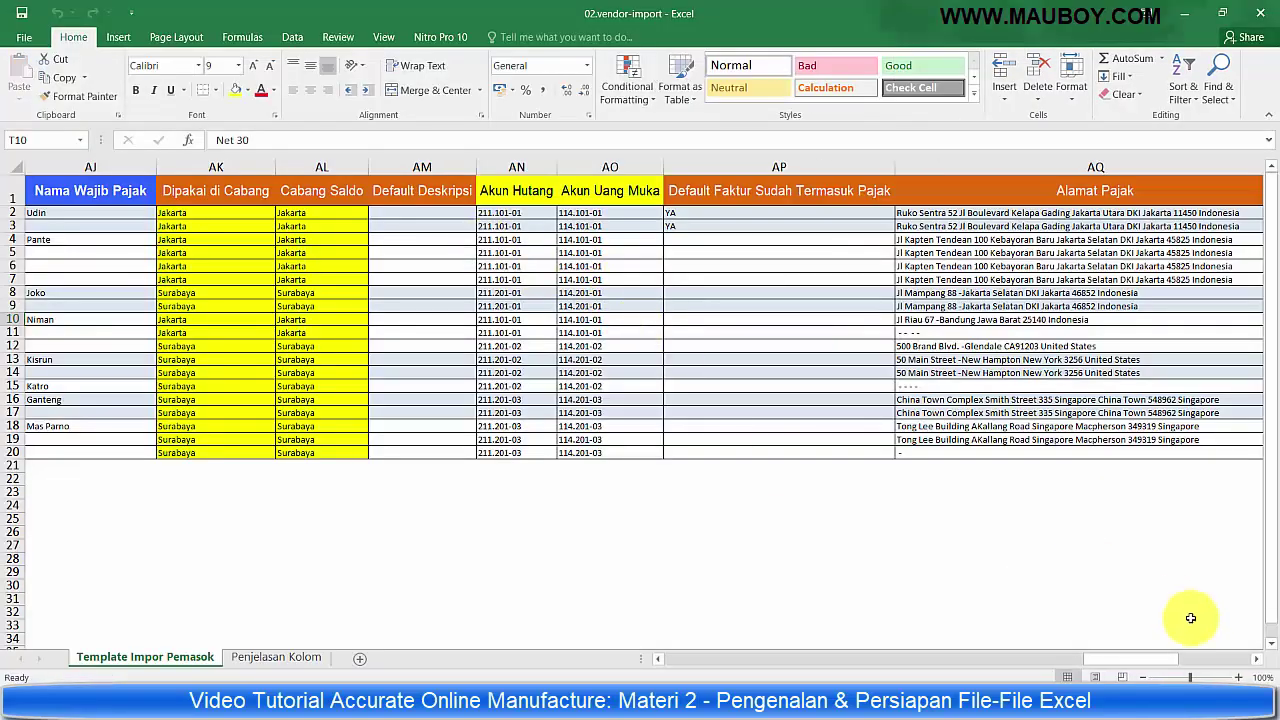
Review the supplier template's columns one by one, from Kategori and ID Pemasok through No. Telp. Bisnis
drag(1155, 655, 677, 651)
click(46, 162)
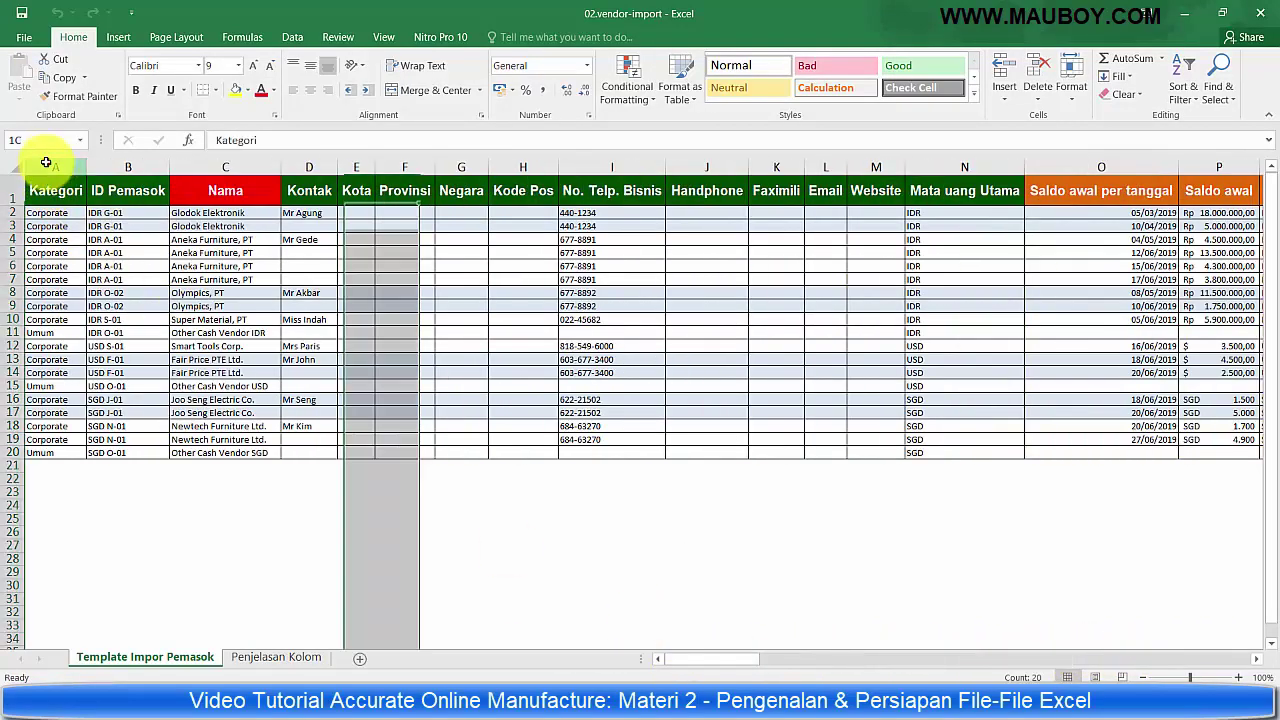
click(128, 165)
click(225, 165)
click(309, 166)
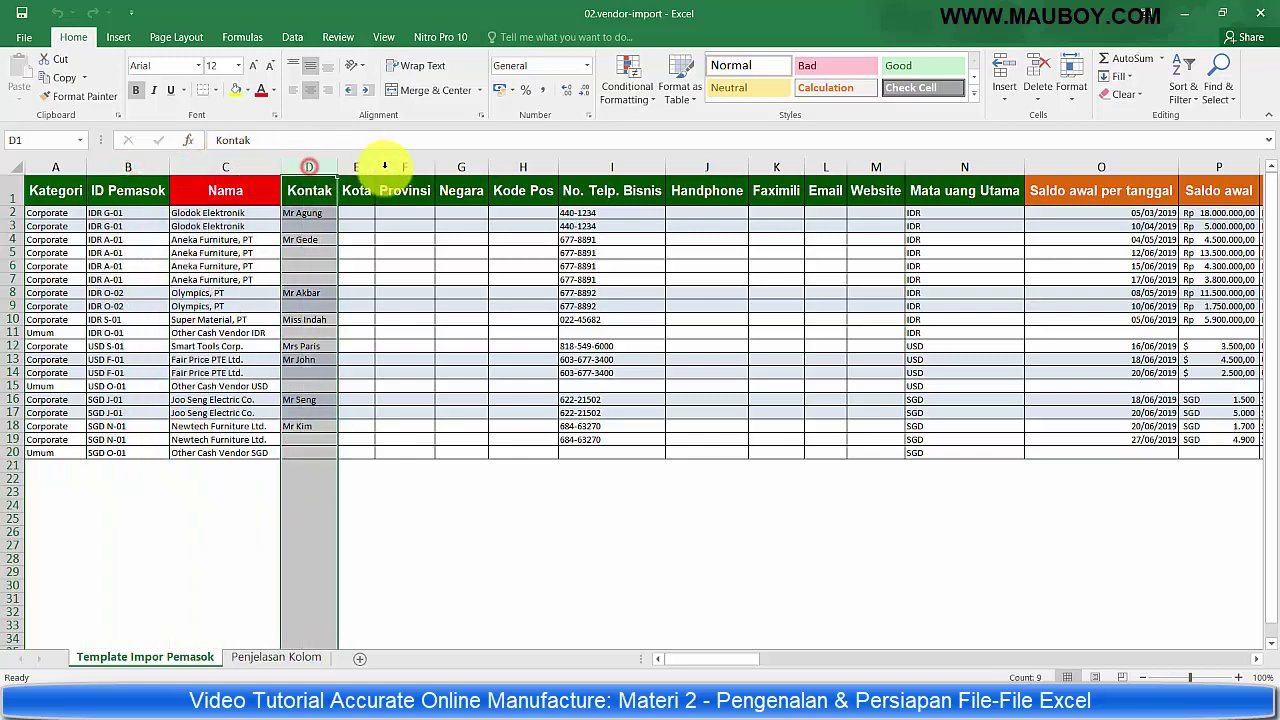
click(356, 166)
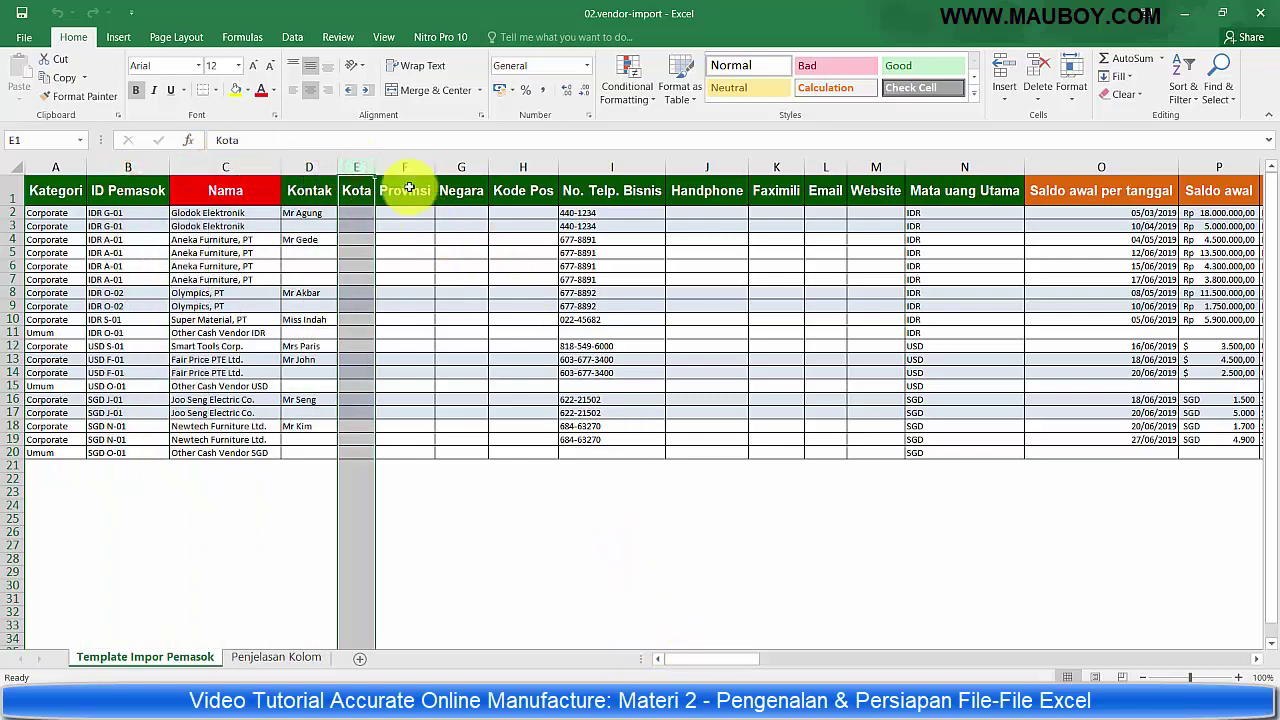
click(404, 166)
click(461, 166)
click(522, 166)
click(584, 164)
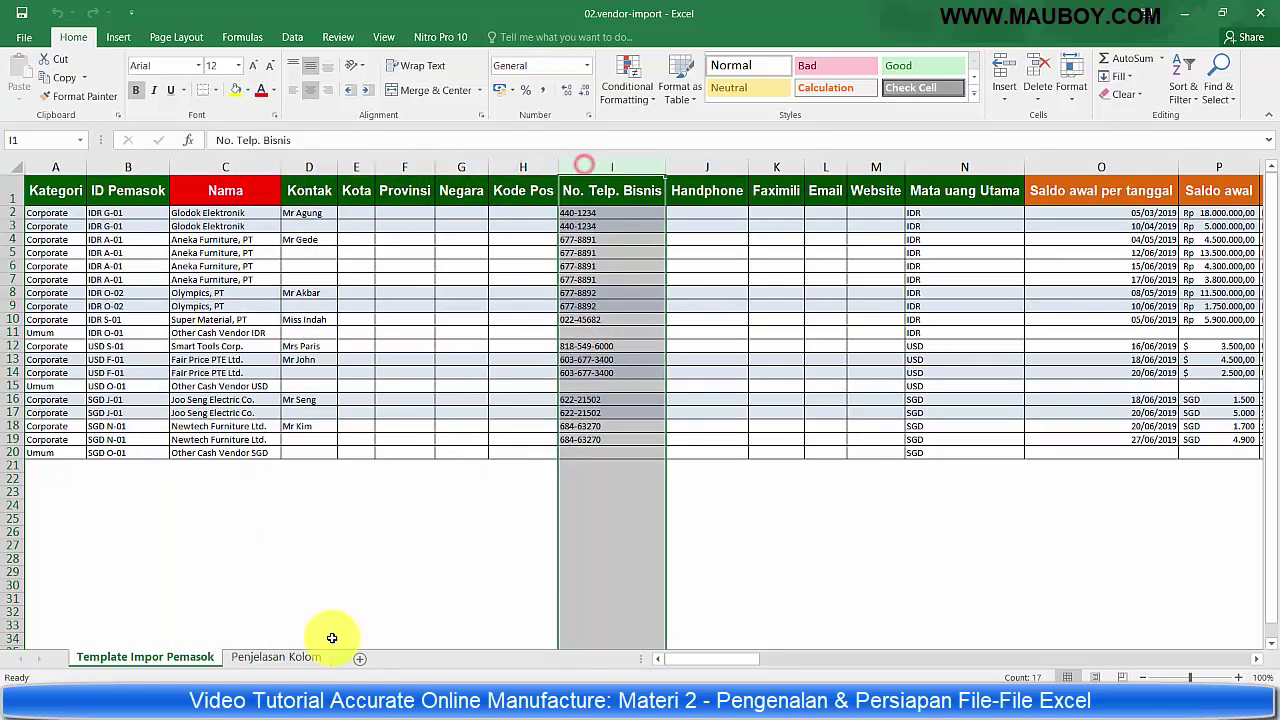
Read the supplier column descriptions on the Penjelasan Kolom sheet and return to the Template Impor Pemasok sheet
click(300, 657)
click(380, 449)
scroll(434, 353, up, 7)
scroll(434, 353, up, 6)
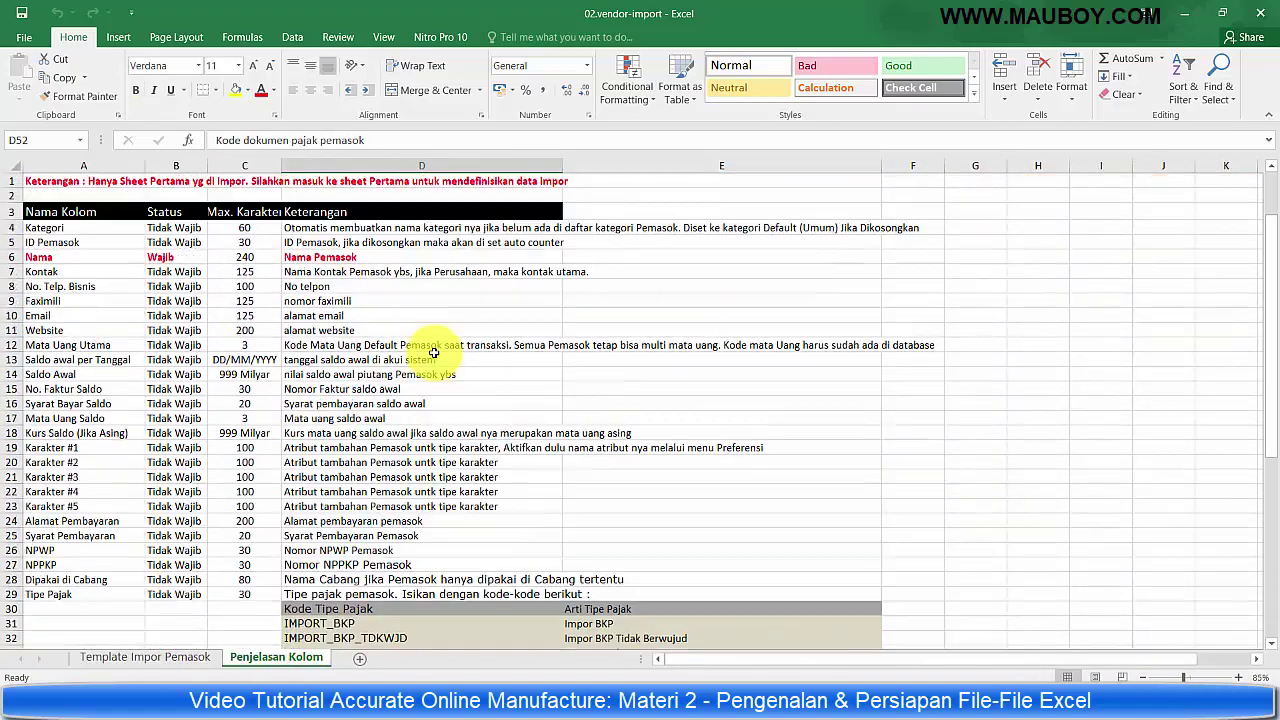
click(52, 211)
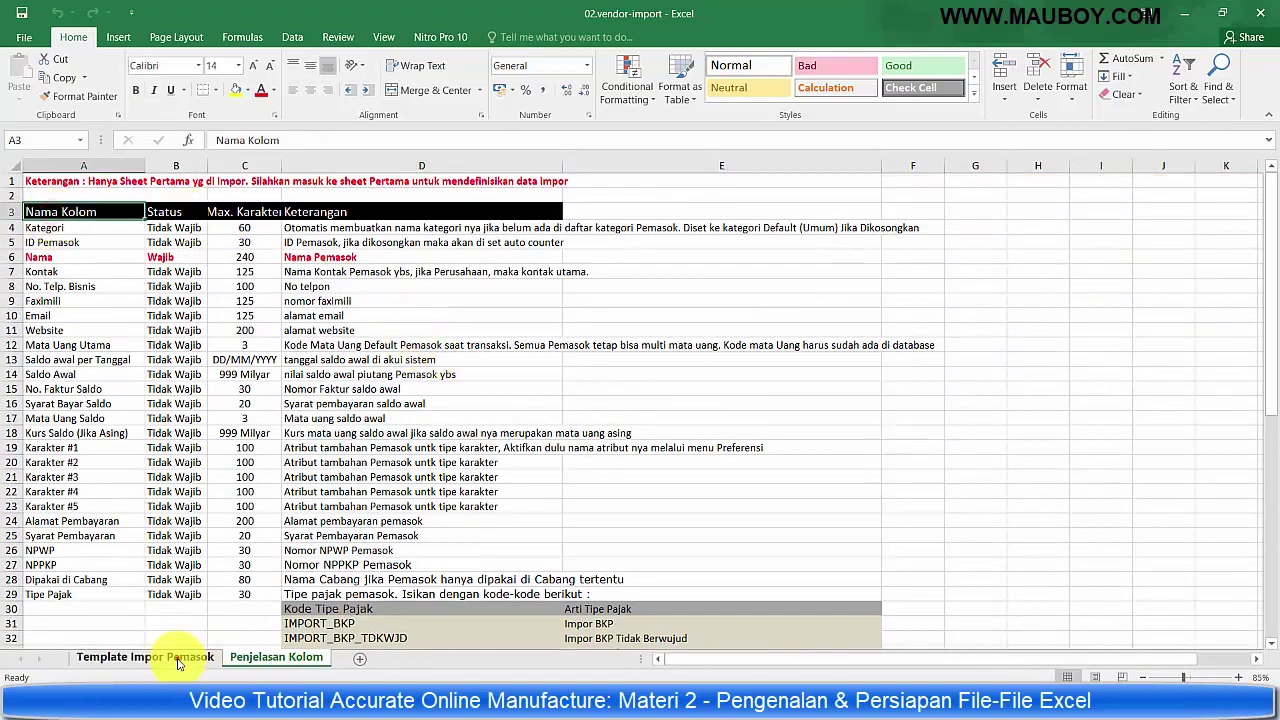
click(178, 660)
Close the vendor import workbook and open 03.customer-import1
click(1262, 20)
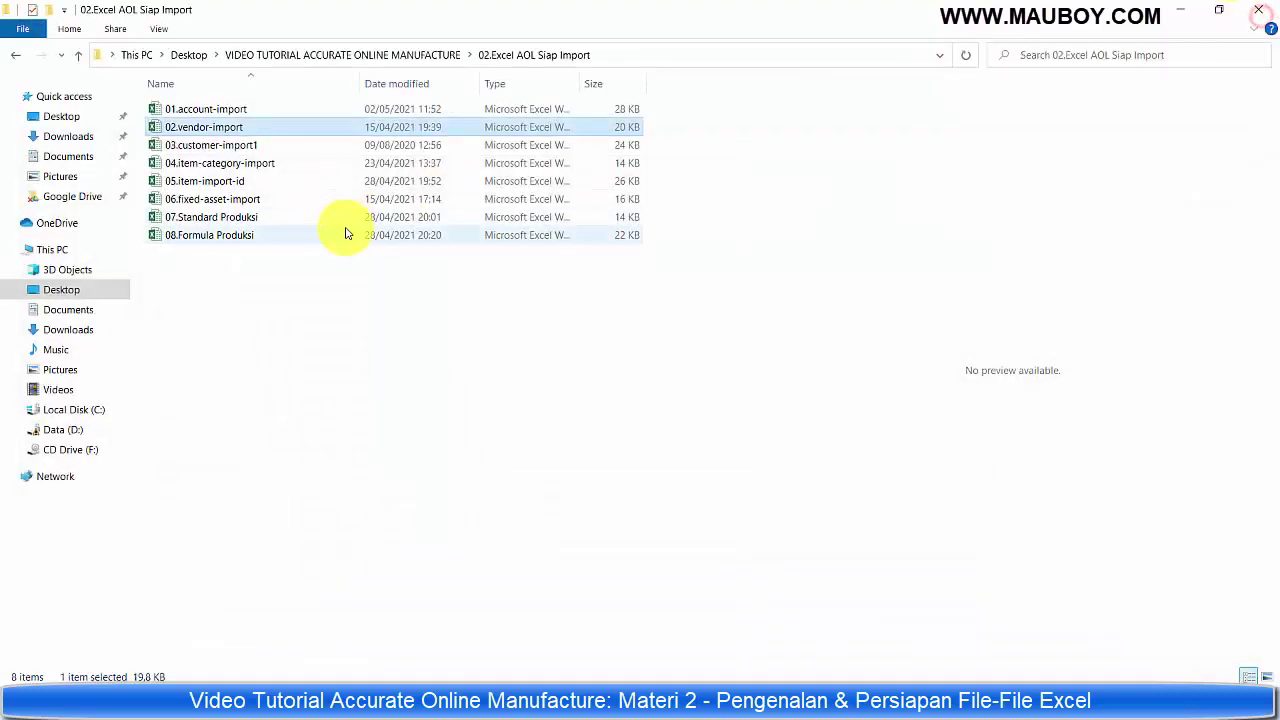
click(160, 148)
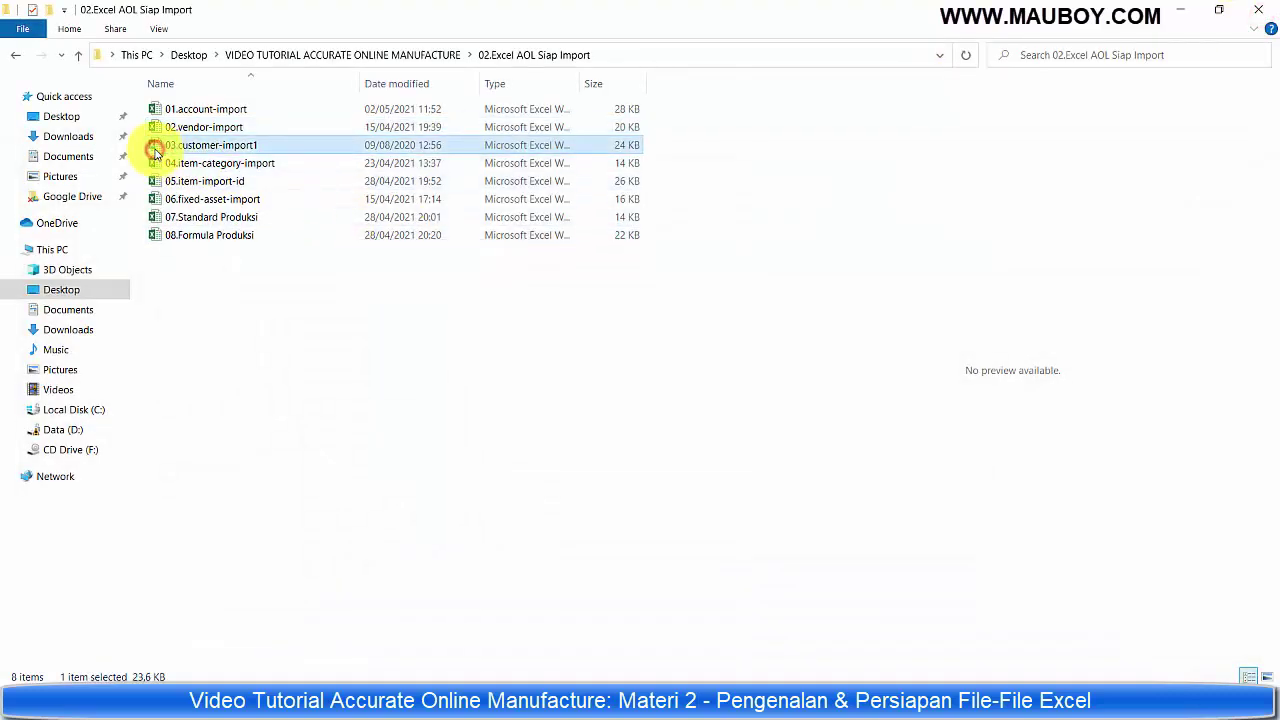
double_click(155, 150)
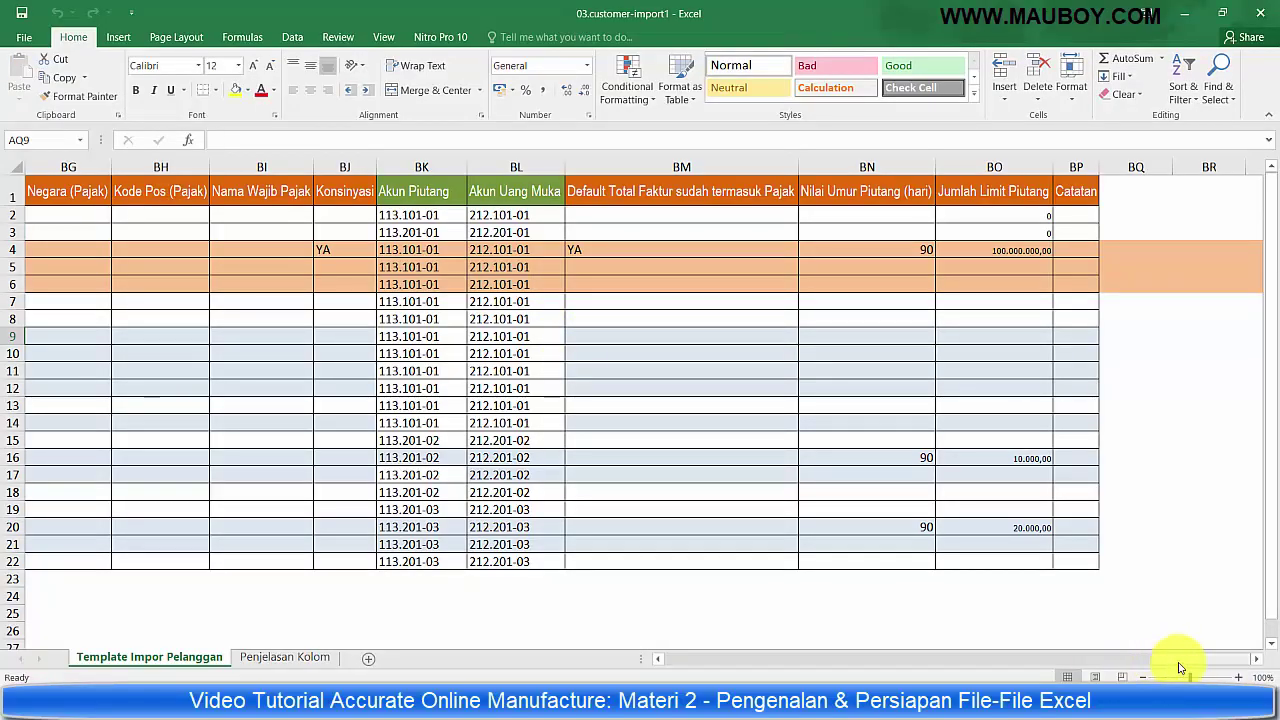
Review the customer template's category, ID, name, contact and address columns, from Kategori through Alamat (Pengiriman)
drag(1067, 663, 689, 669)
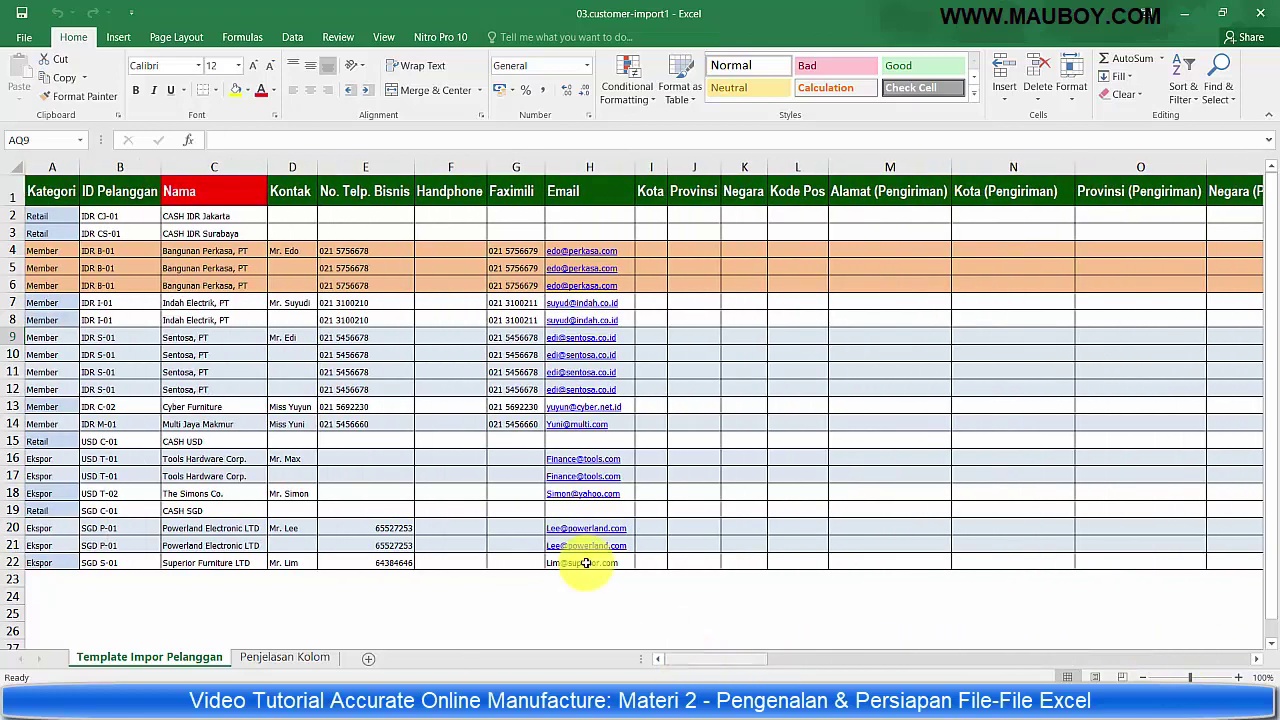
click(132, 160)
click(51, 163)
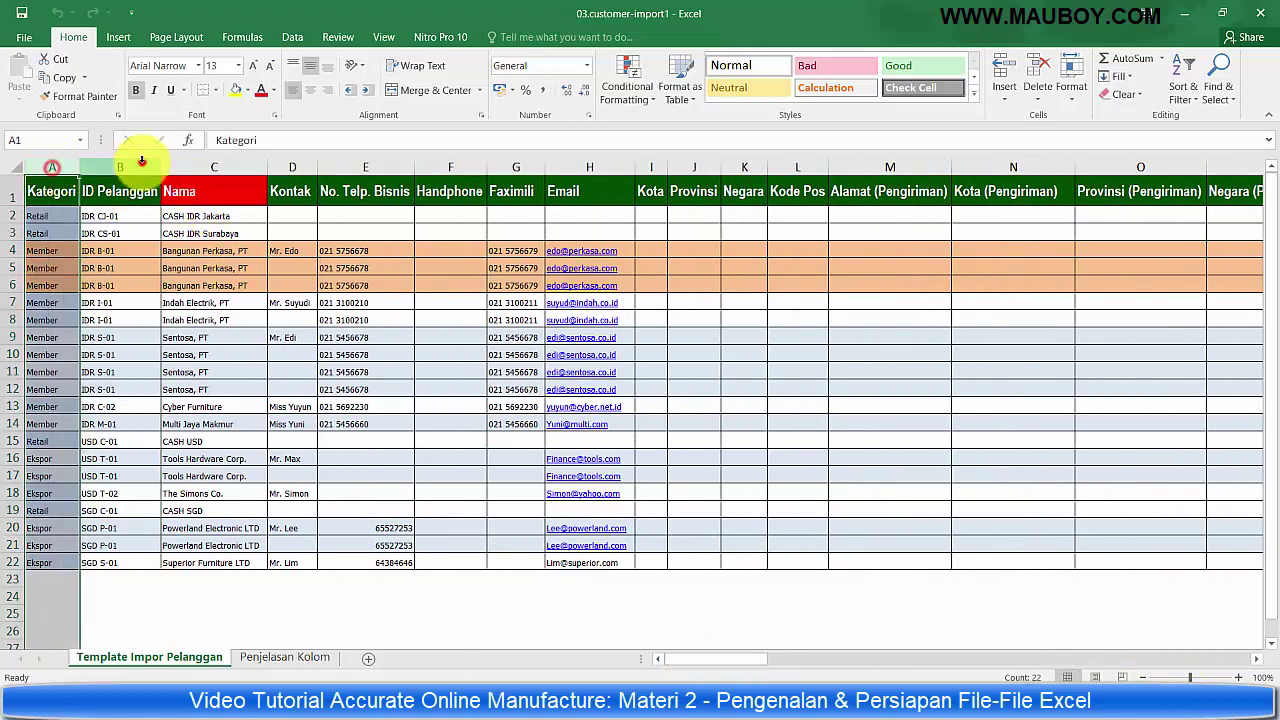
click(143, 162)
click(201, 161)
click(365, 163)
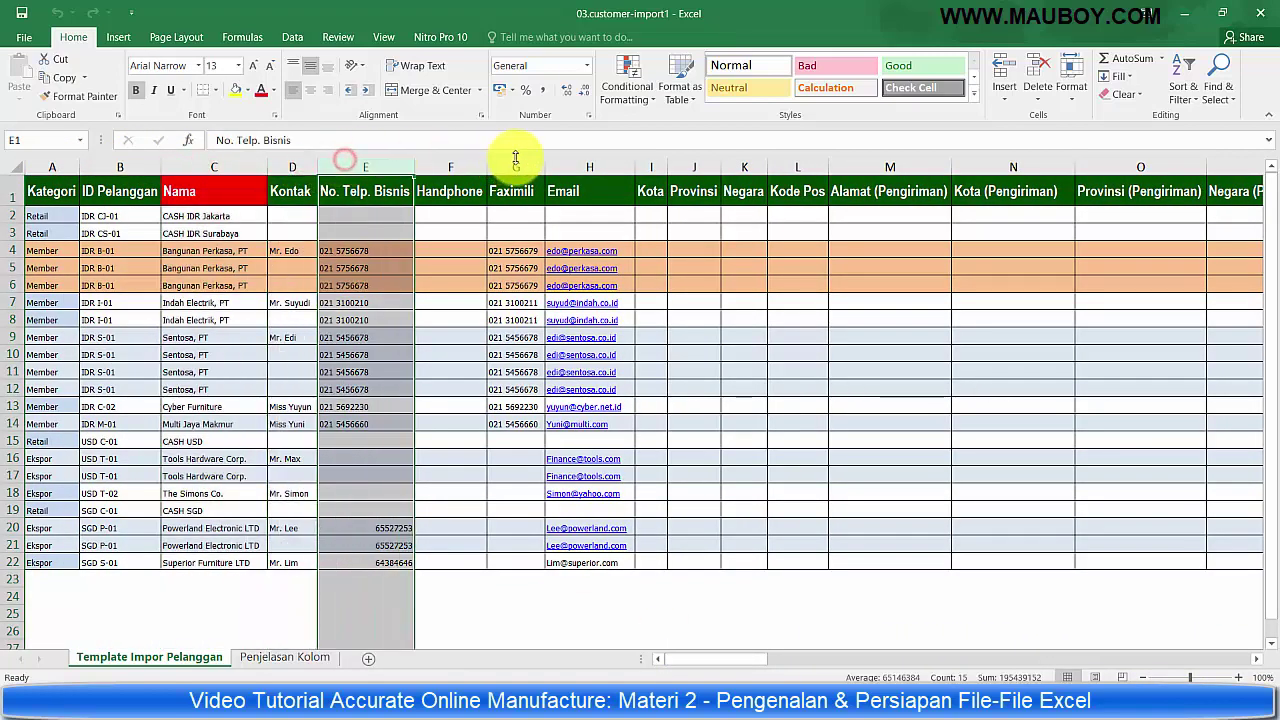
click(556, 164)
drag(758, 658, 683, 660)
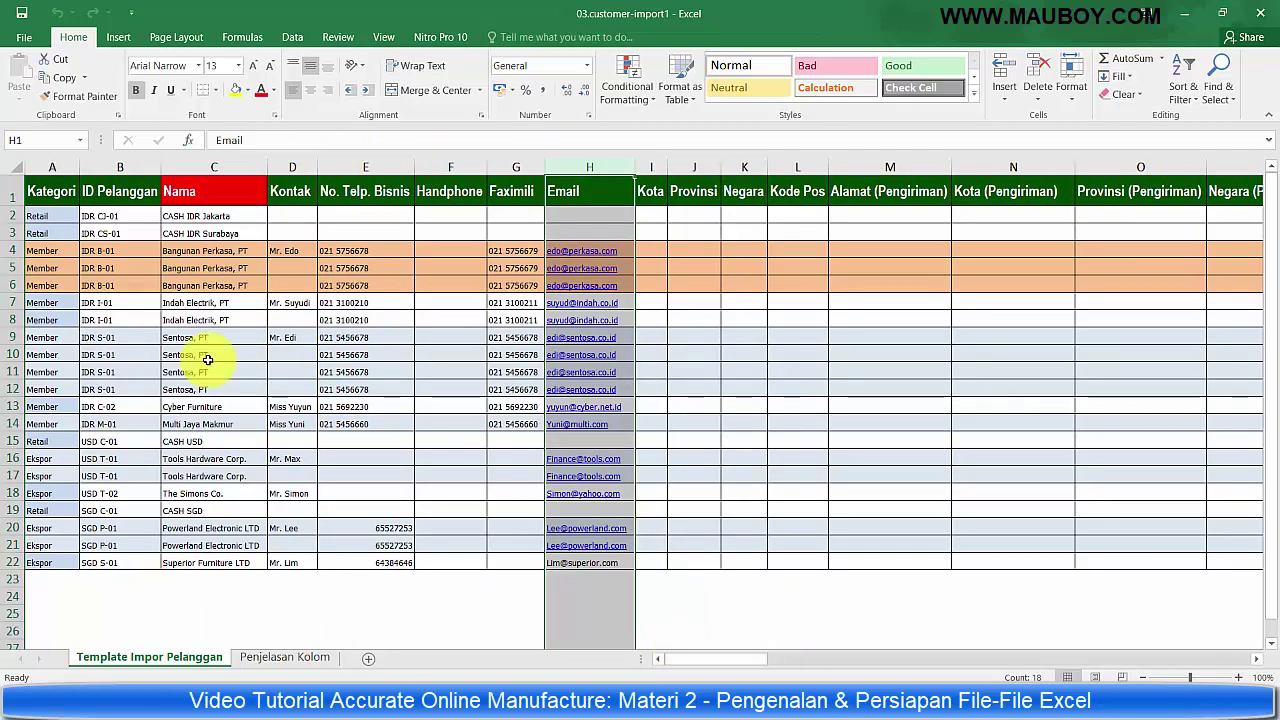
click(104, 214)
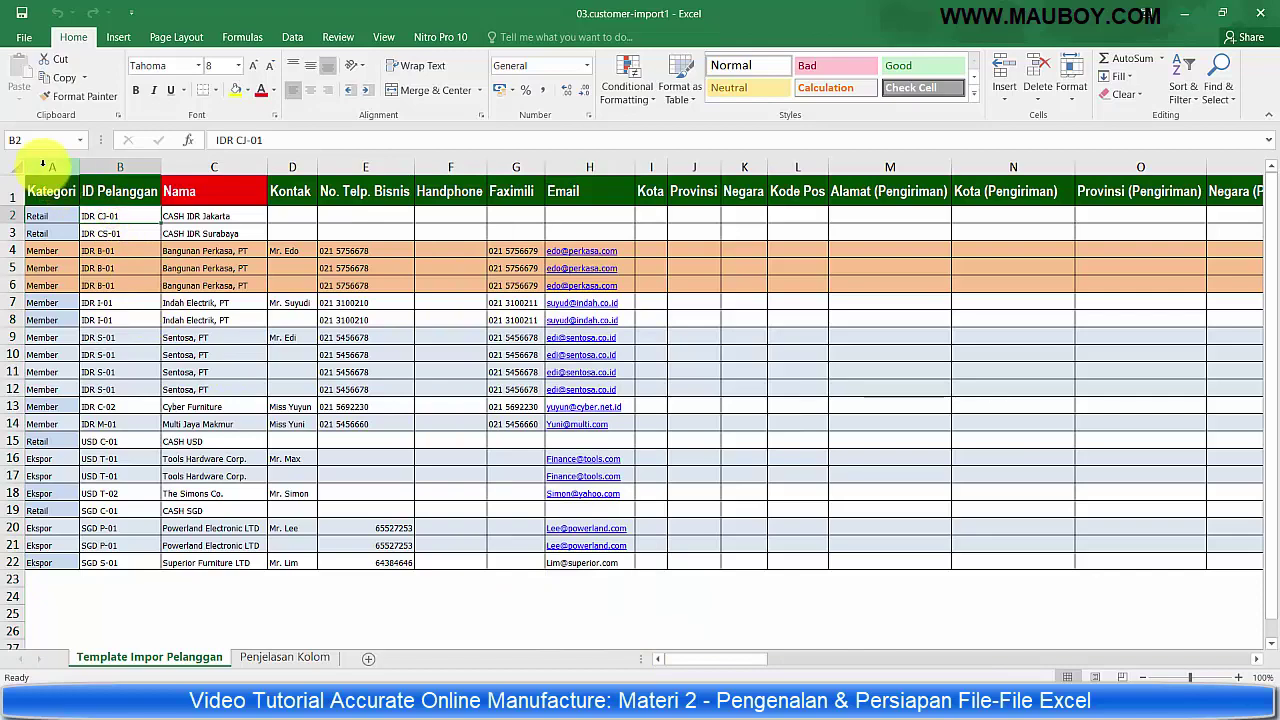
drag(43, 163, 940, 170)
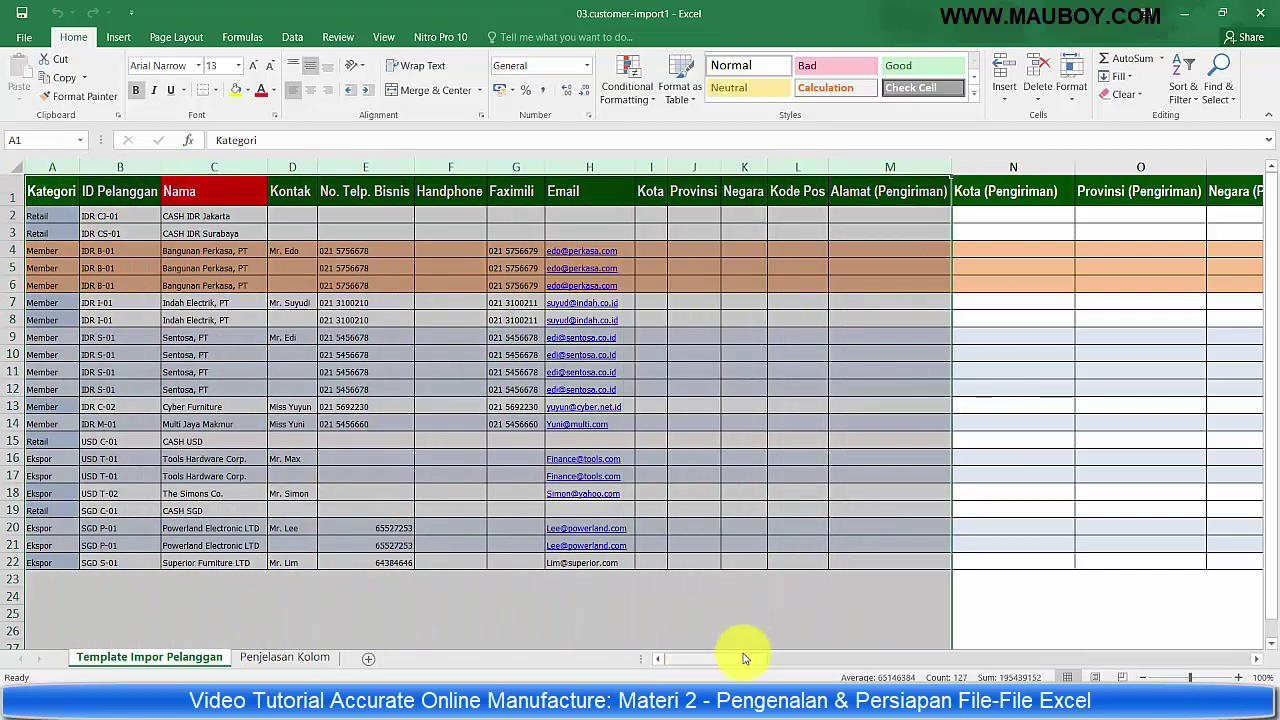
Widen the customer template's Saldo awal column and look over the opening balance and Mata Uang Saldo entries
drag(745, 658, 891, 648)
drag(431, 172, 455, 176)
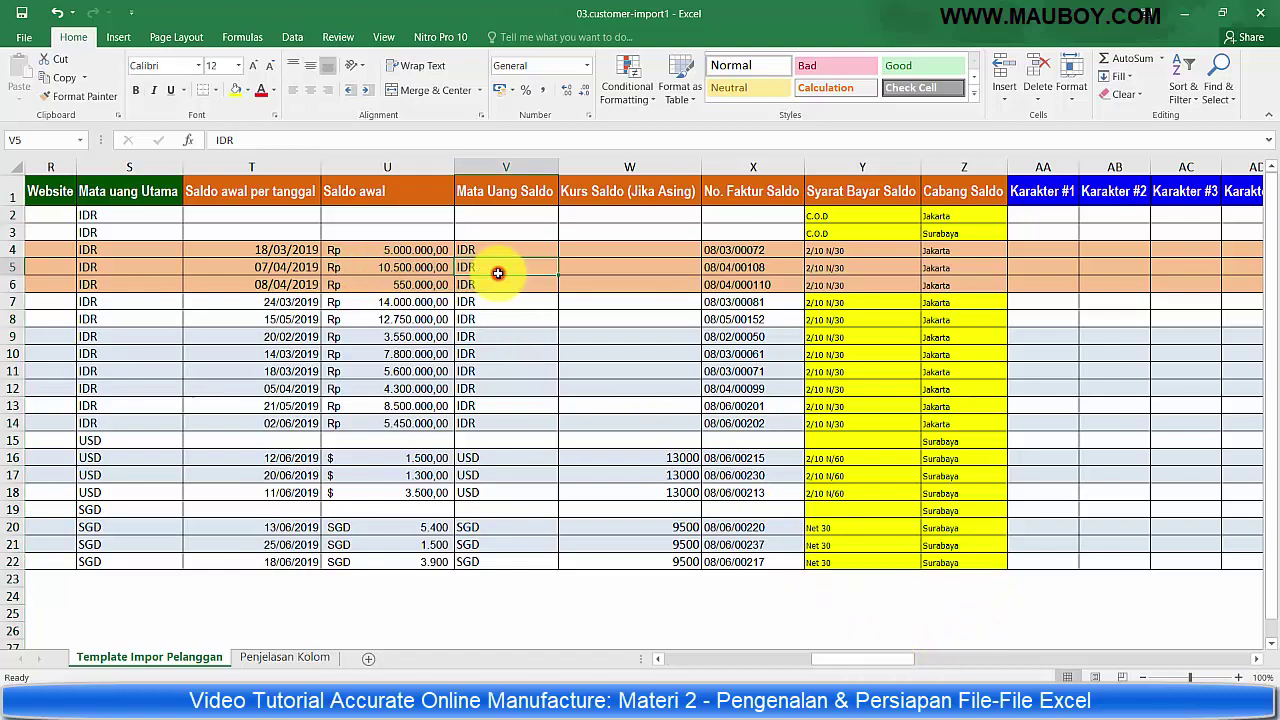
click(528, 332)
drag(862, 648, 418, 662)
Look through the customer column descriptions on the Penjelasan Kolom sheet
click(286, 658)
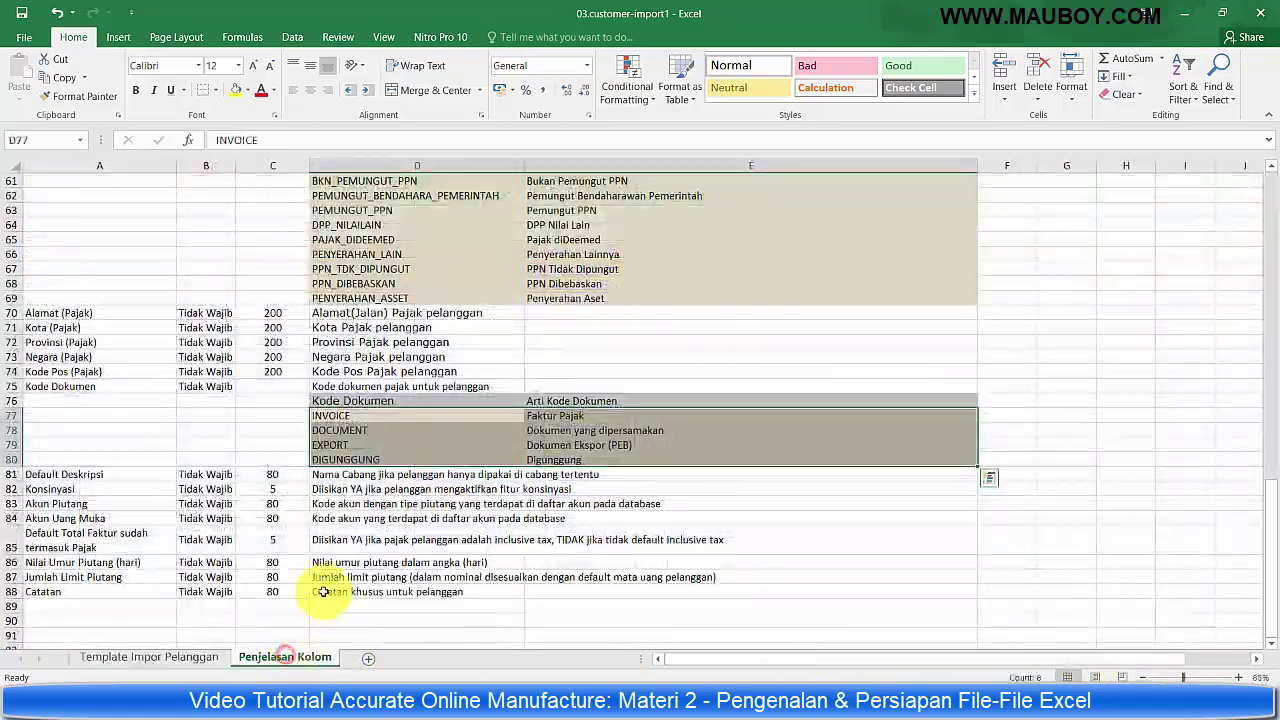
scroll(420, 330, up, 15)
scroll(380, 330, up, 5)
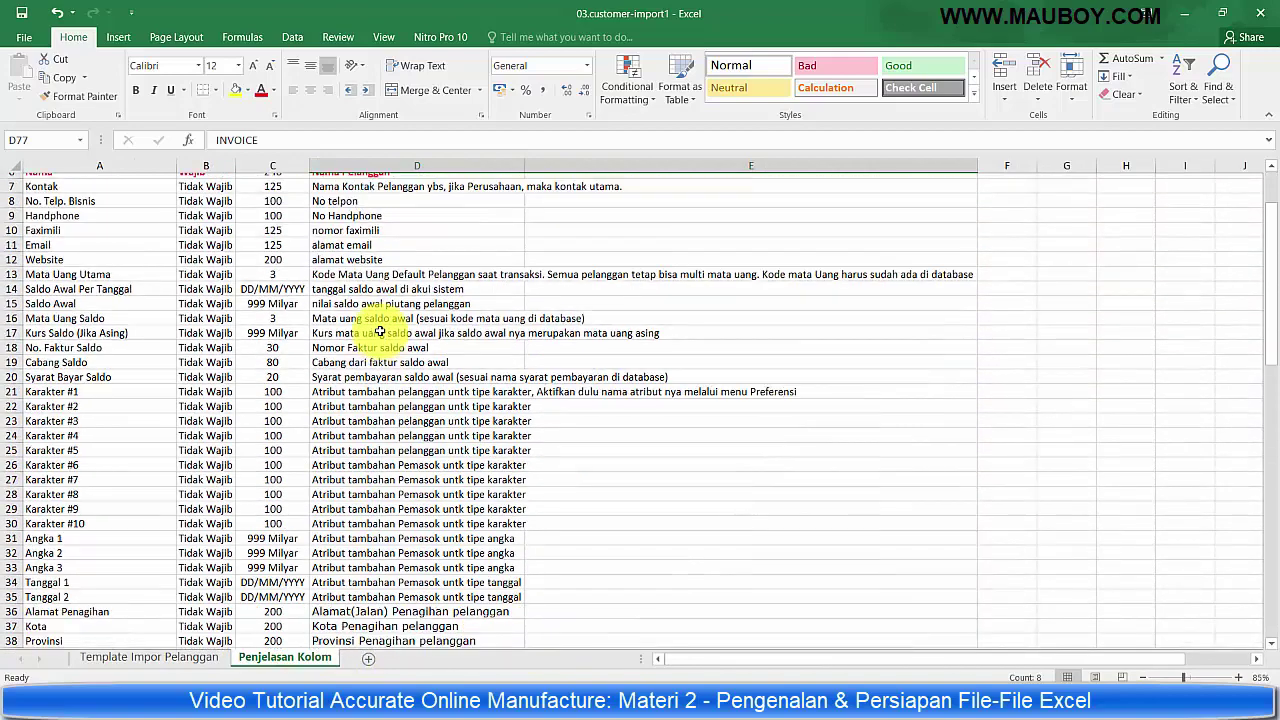
scroll(380, 325, down, 5)
Close the customer import workbook without saving its changes, and open 04.item-category-import
click(1256, 20)
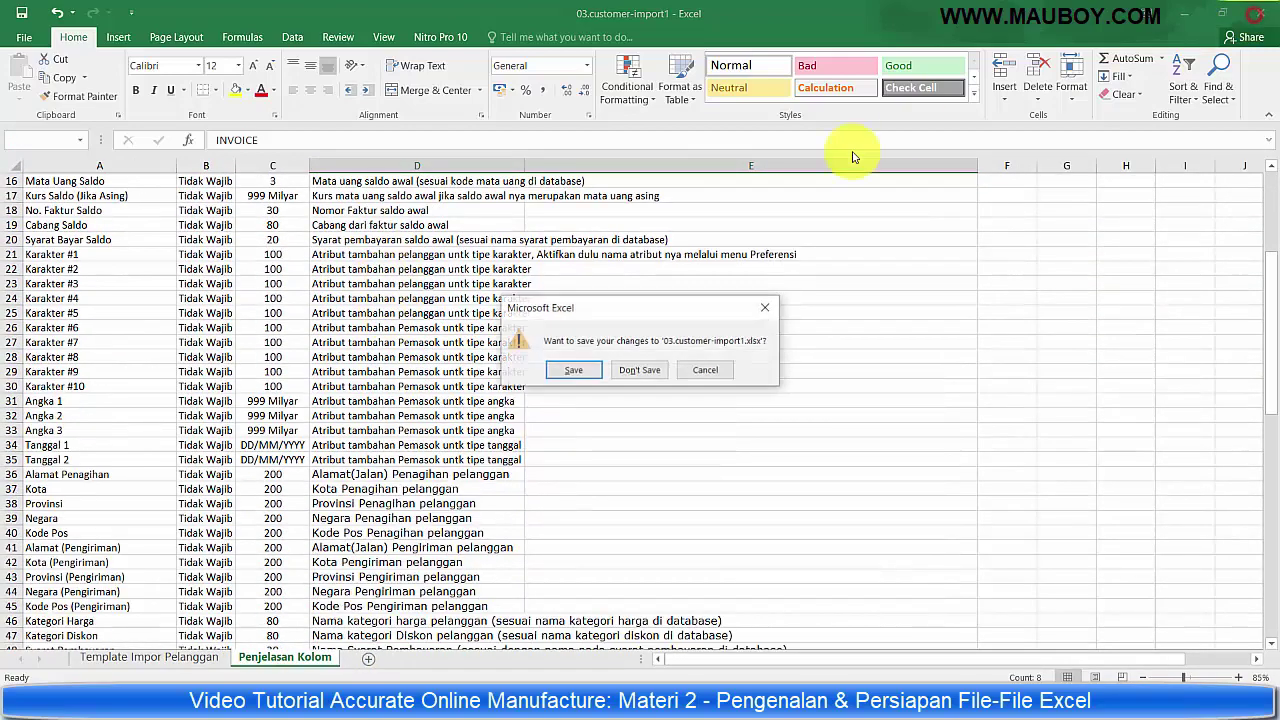
click(640, 366)
click(166, 164)
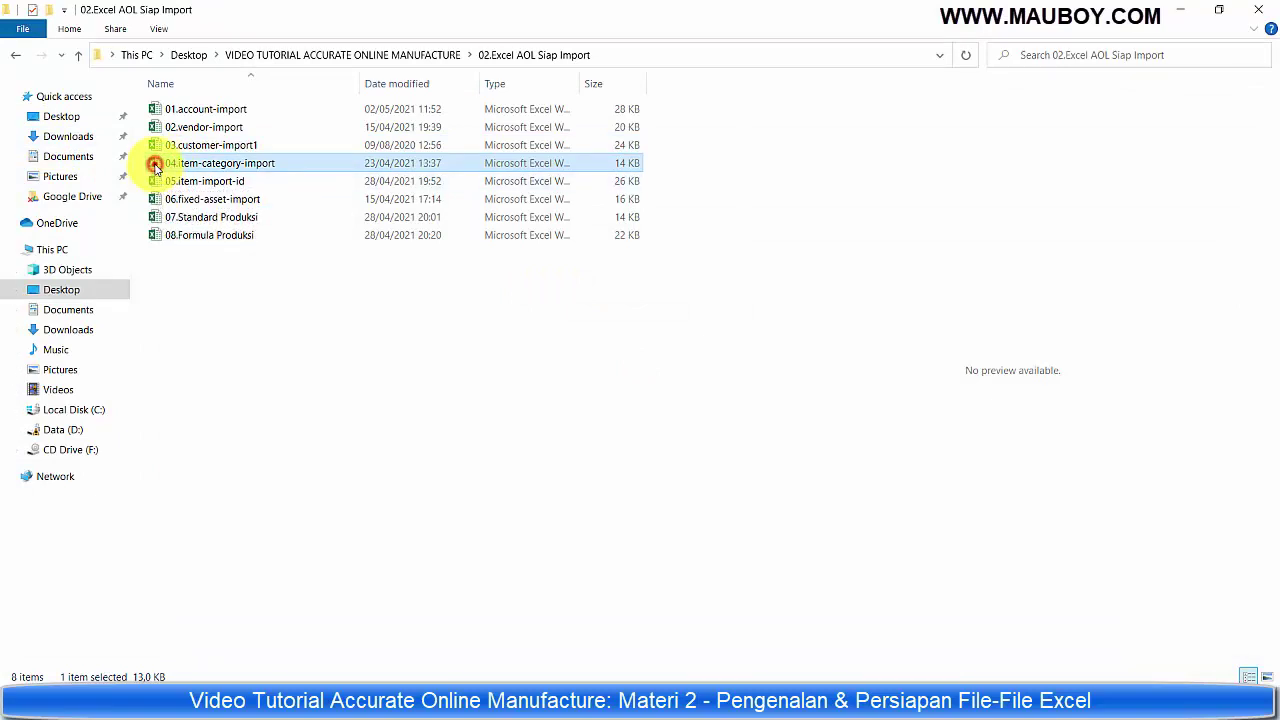
double_click(155, 168)
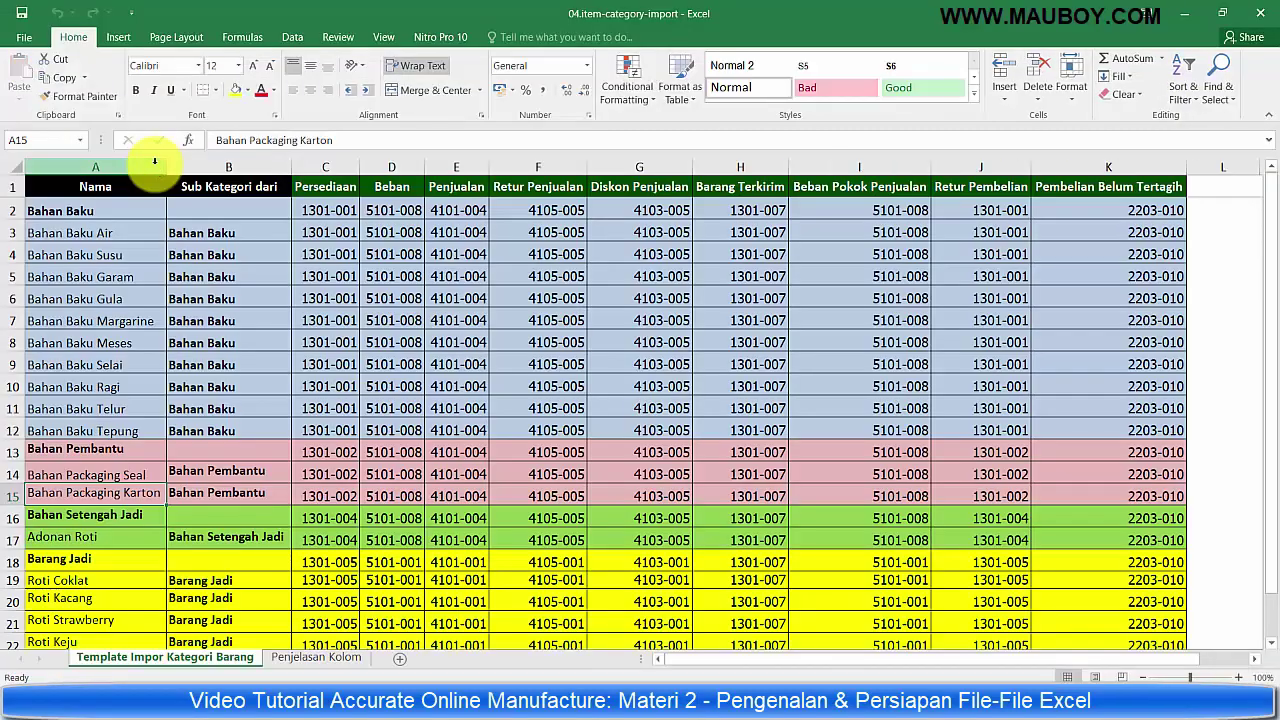
Examine the Nama and Sub Kategori dari columns of the item category template at an enlarged view
click(231, 301)
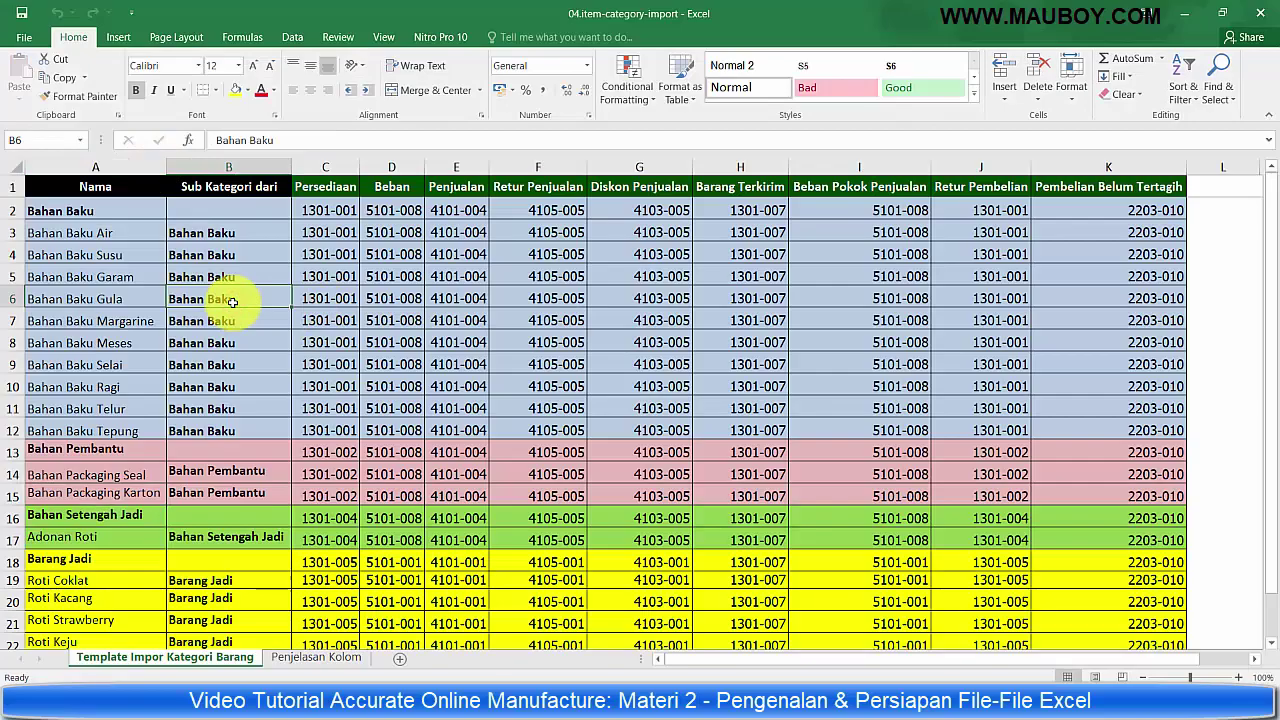
click(109, 175)
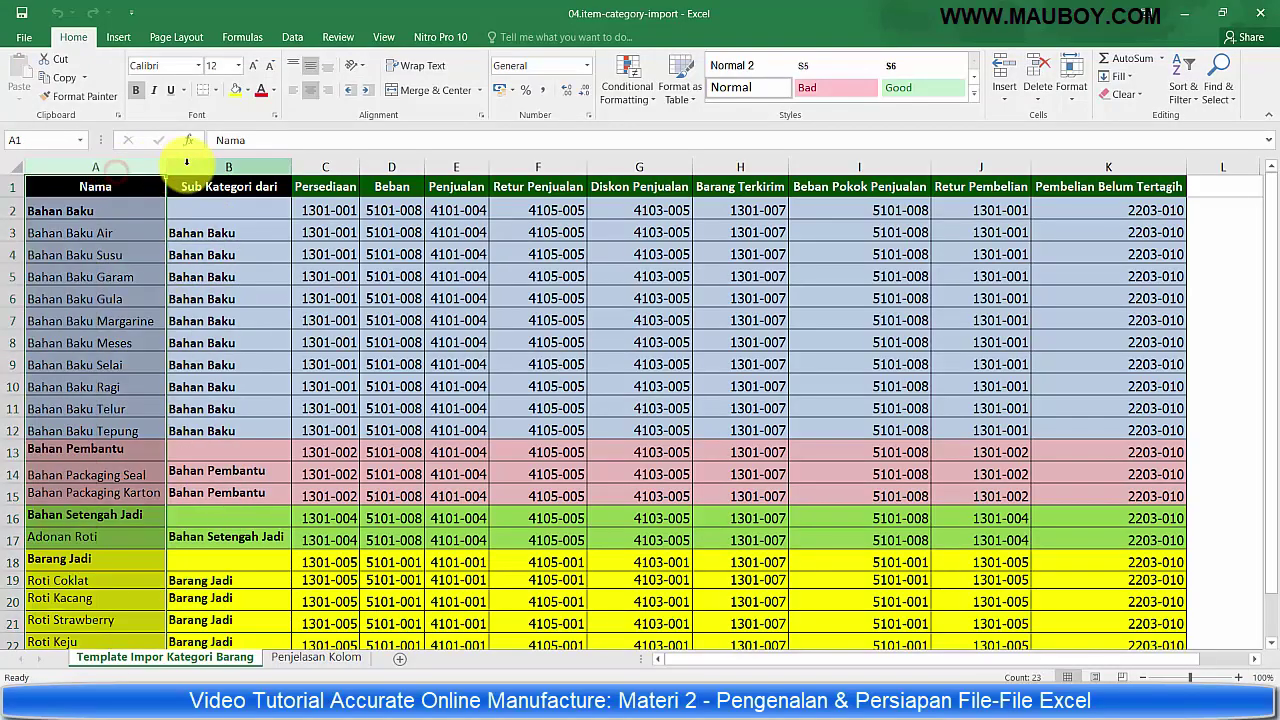
click(194, 171)
click(236, 250)
scroll(240, 368, up, 5)
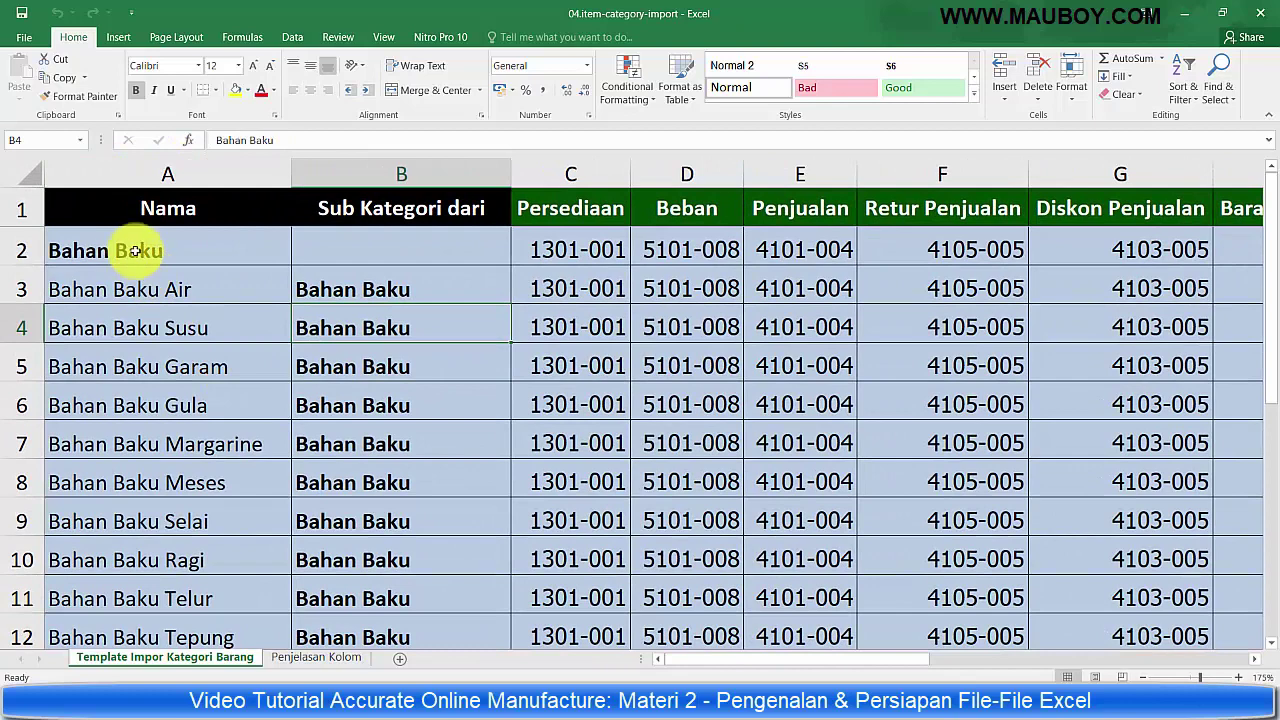
Go through the Bahan Baku category and its raw material categories from Bahan Baku Air to Bahan Baku Meses
click(135, 251)
click(138, 297)
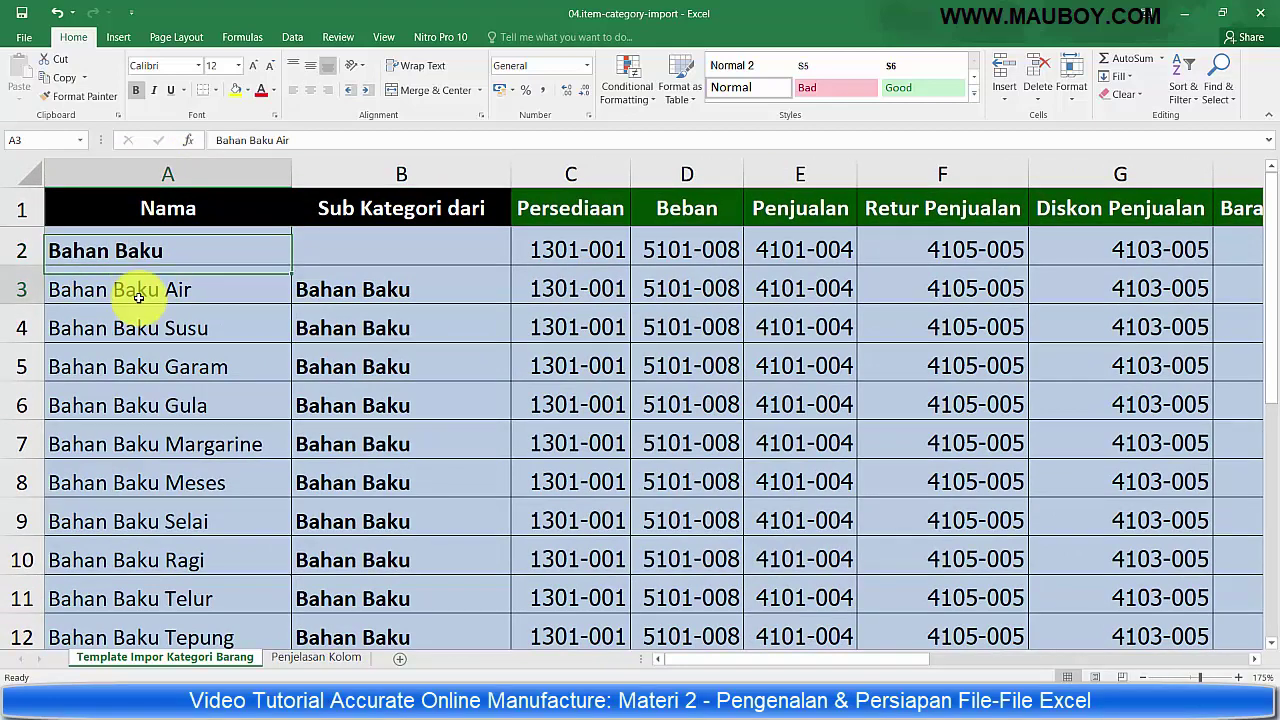
click(180, 325)
click(186, 367)
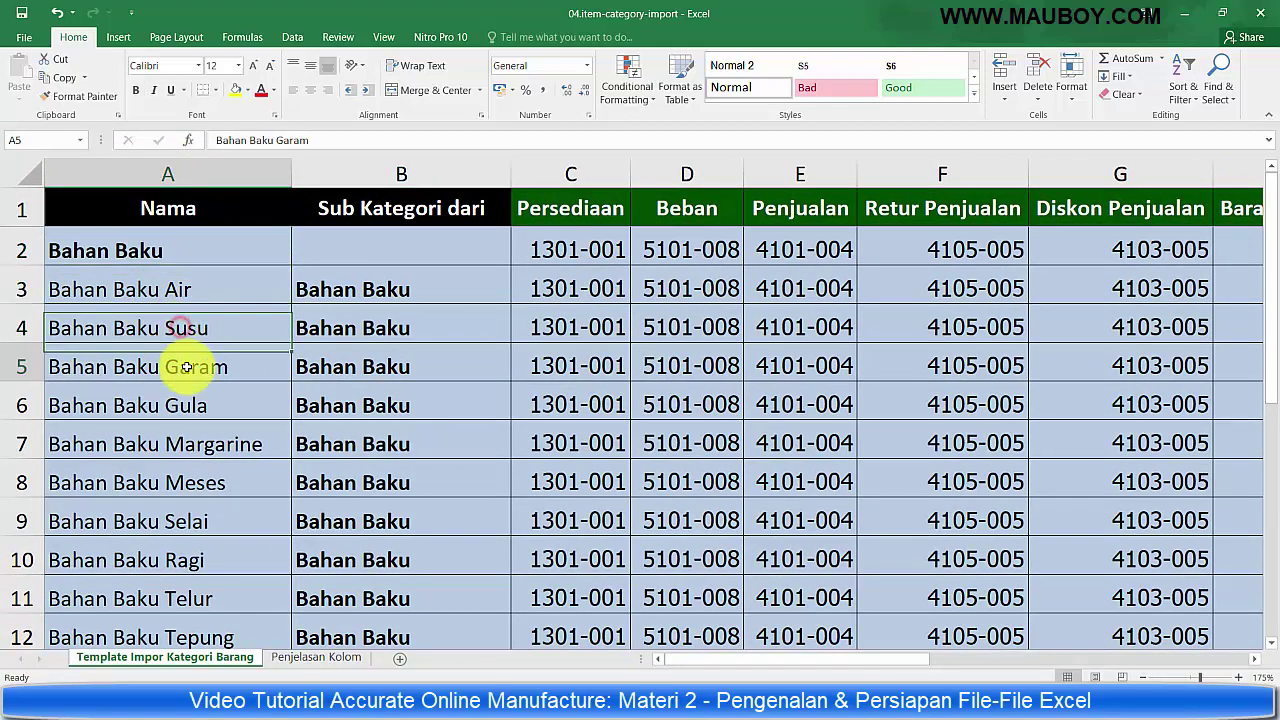
click(199, 405)
click(207, 444)
click(225, 480)
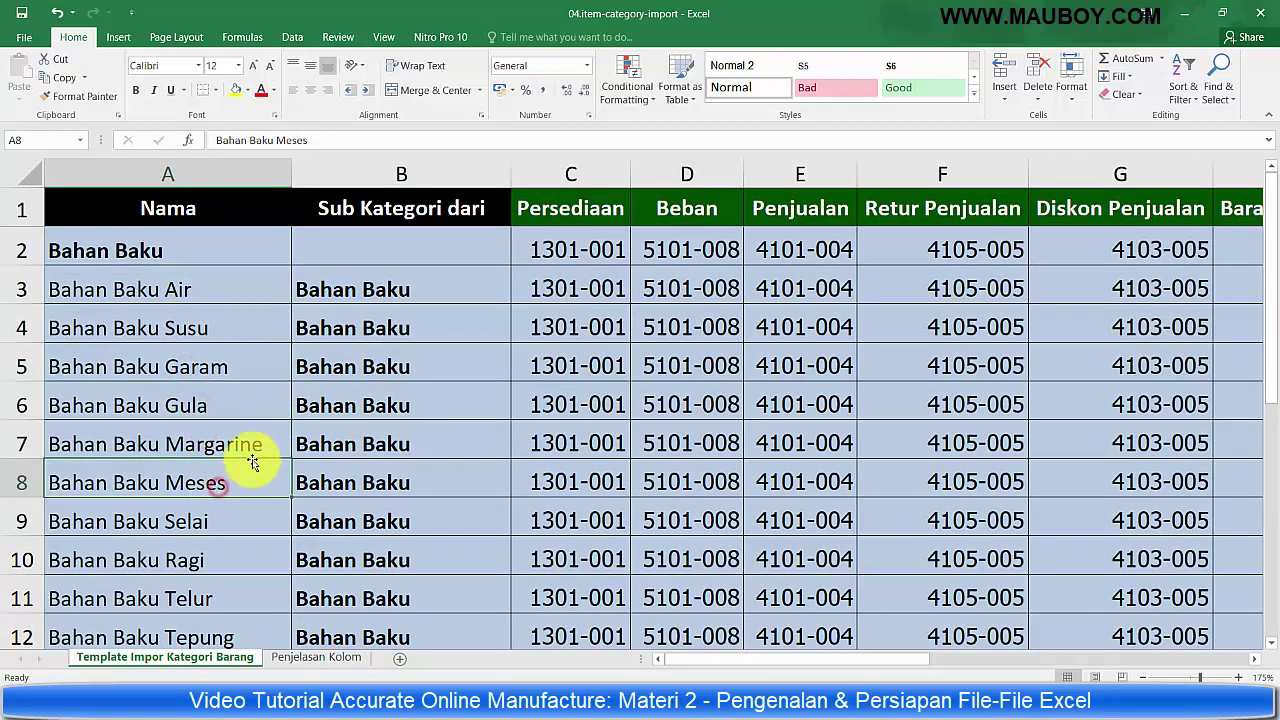
scroll(280, 430, down, 1)
scroll(311, 407, up, 1)
Check the parent category entries in B3:B10 and the inventory accounts in the Persediaan column
drag(371, 294, 395, 558)
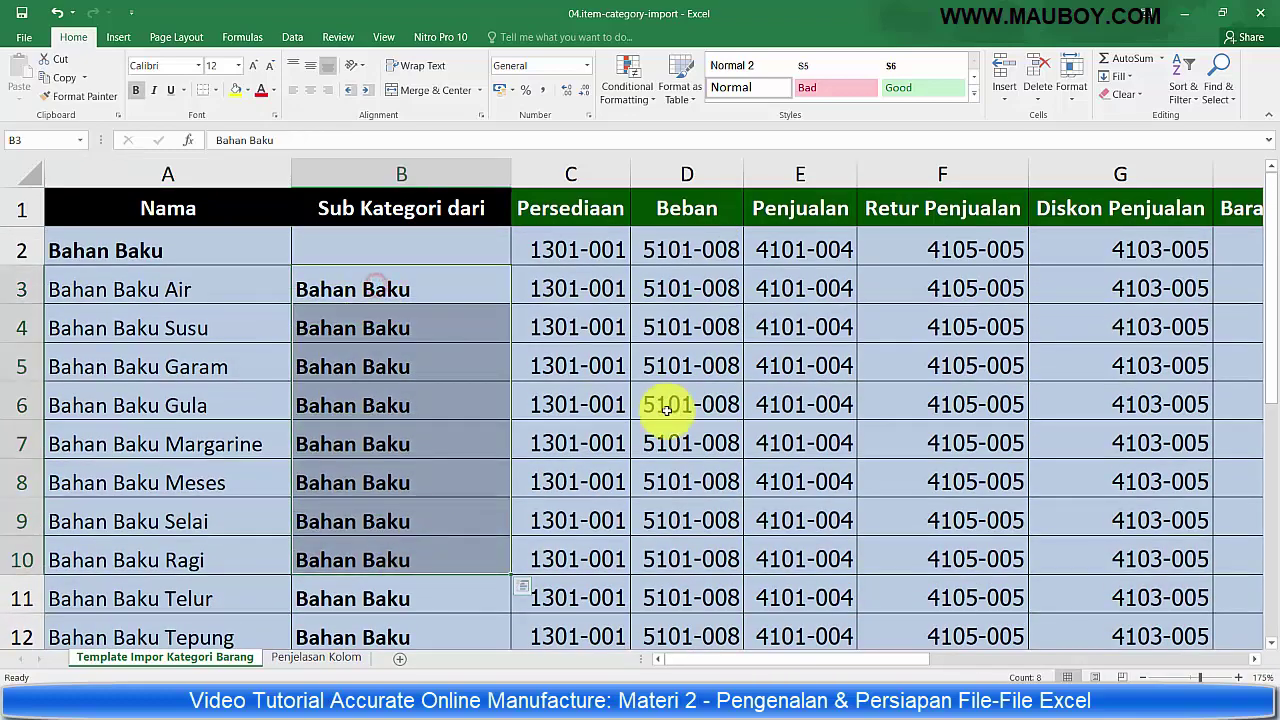
click(594, 245)
click(582, 176)
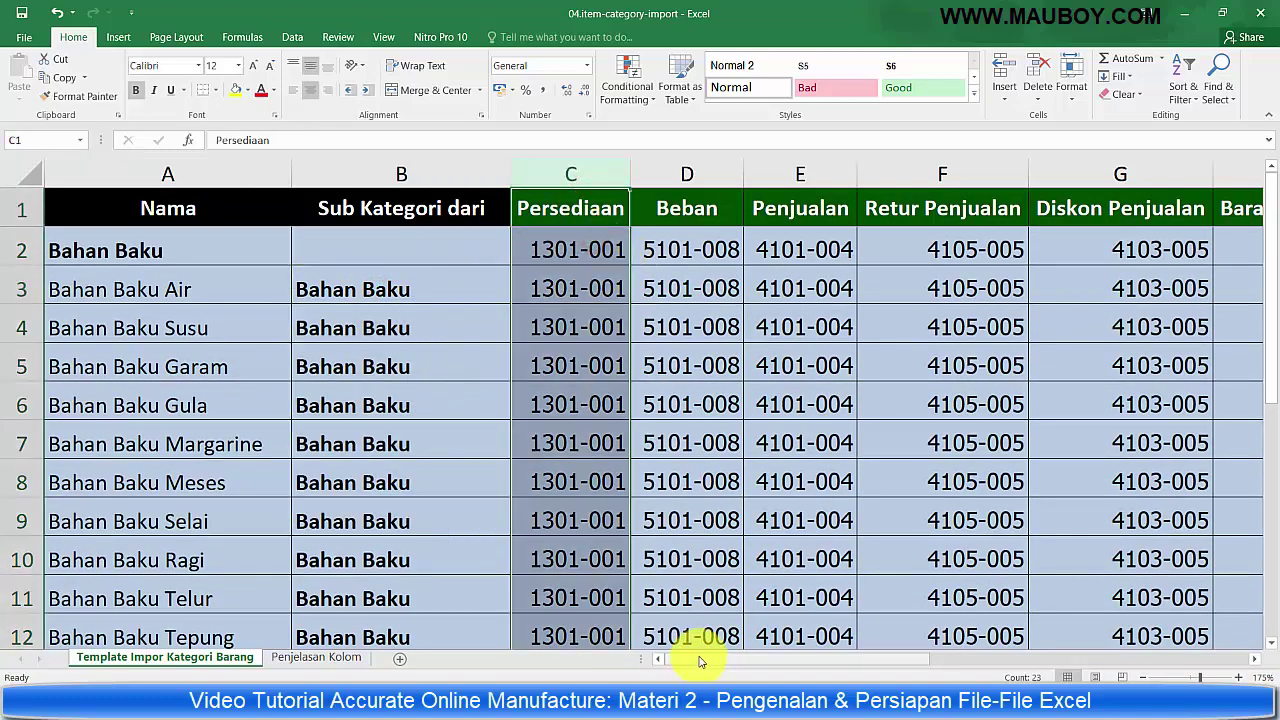
Close the item category workbook and open 05.item-import-id from the 02.Excel AOL Siap Import folder
mouse_move(700, 660)
mouse_down()
mouse_move(990, 672)
mouse_move(690, 663)
mouse_up()
click(232, 291)
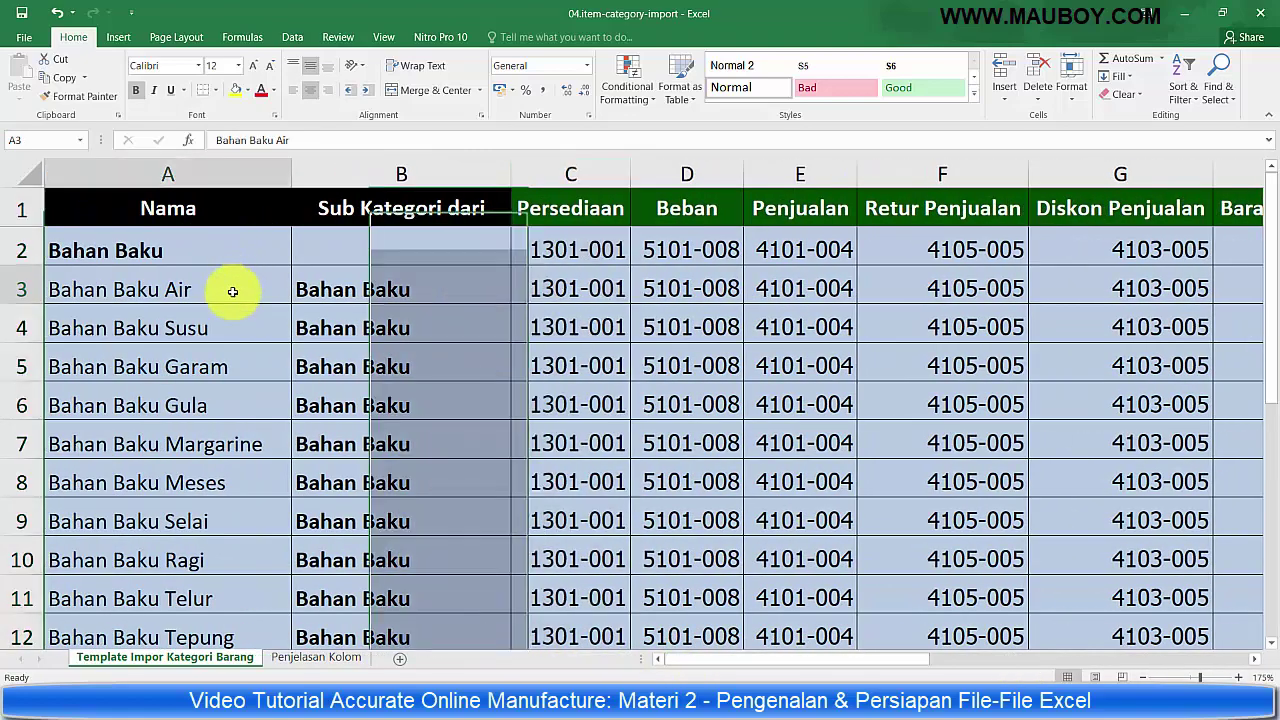
click(1273, 17)
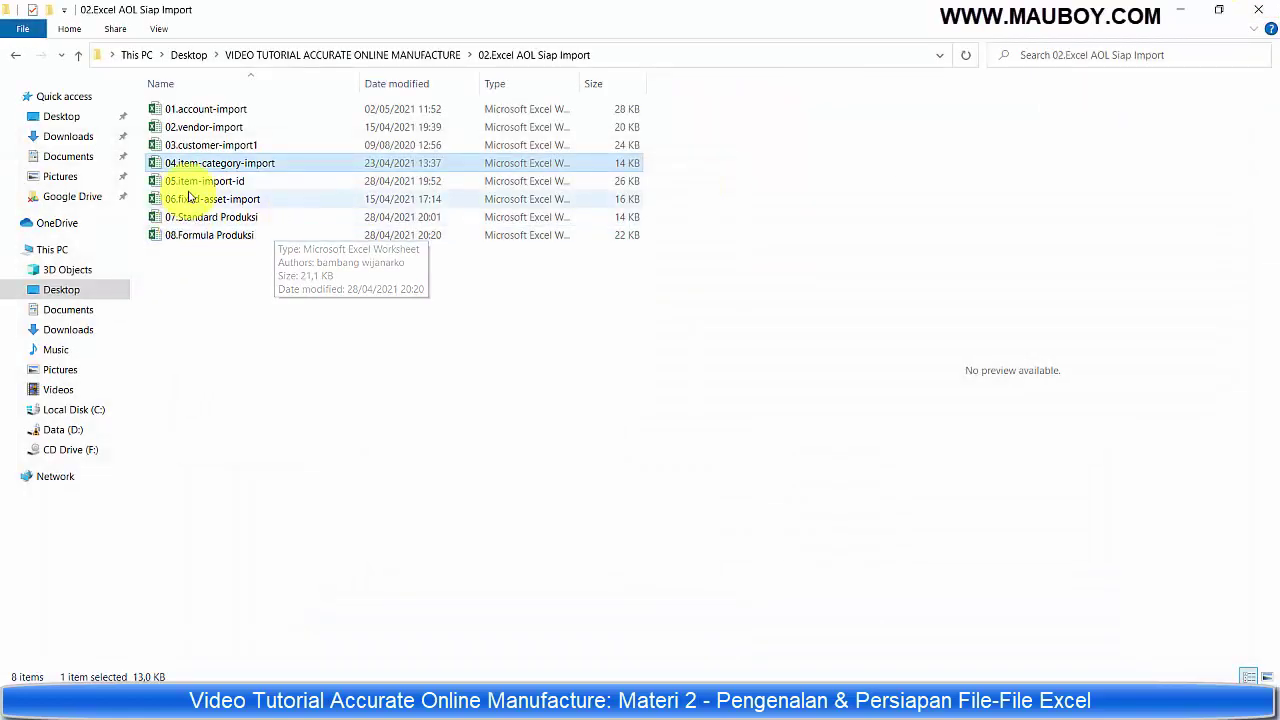
click(188, 183)
click(185, 166)
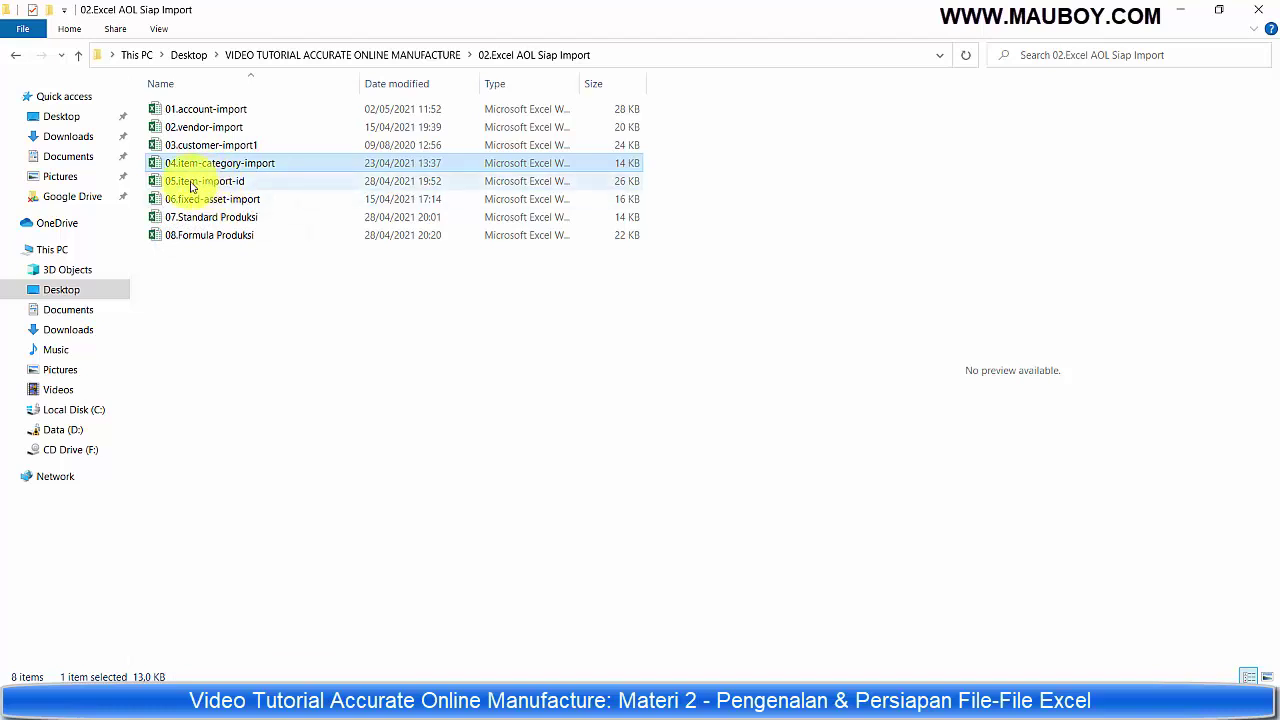
click(153, 184)
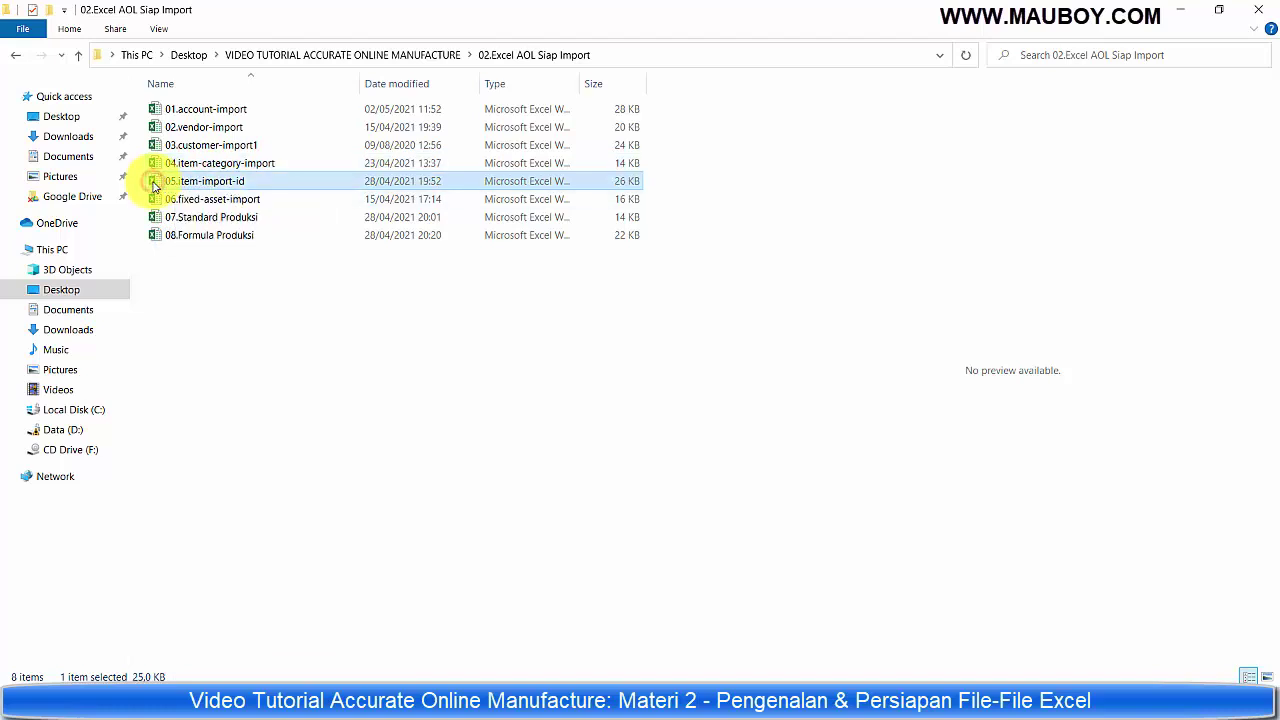
double_click(153, 184)
Review the raw material rows of the item import template by category, code and name, including the additional unit and ratio columns
click(429, 317)
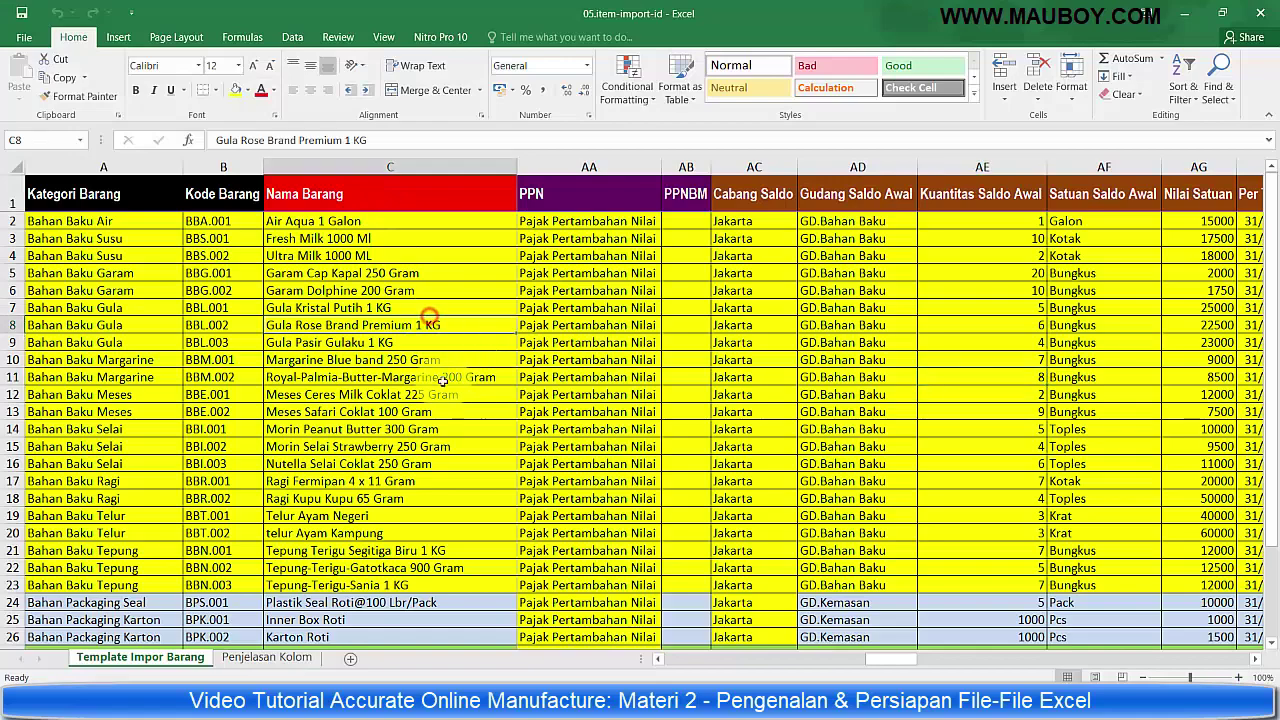
click(82, 221)
click(8, 223)
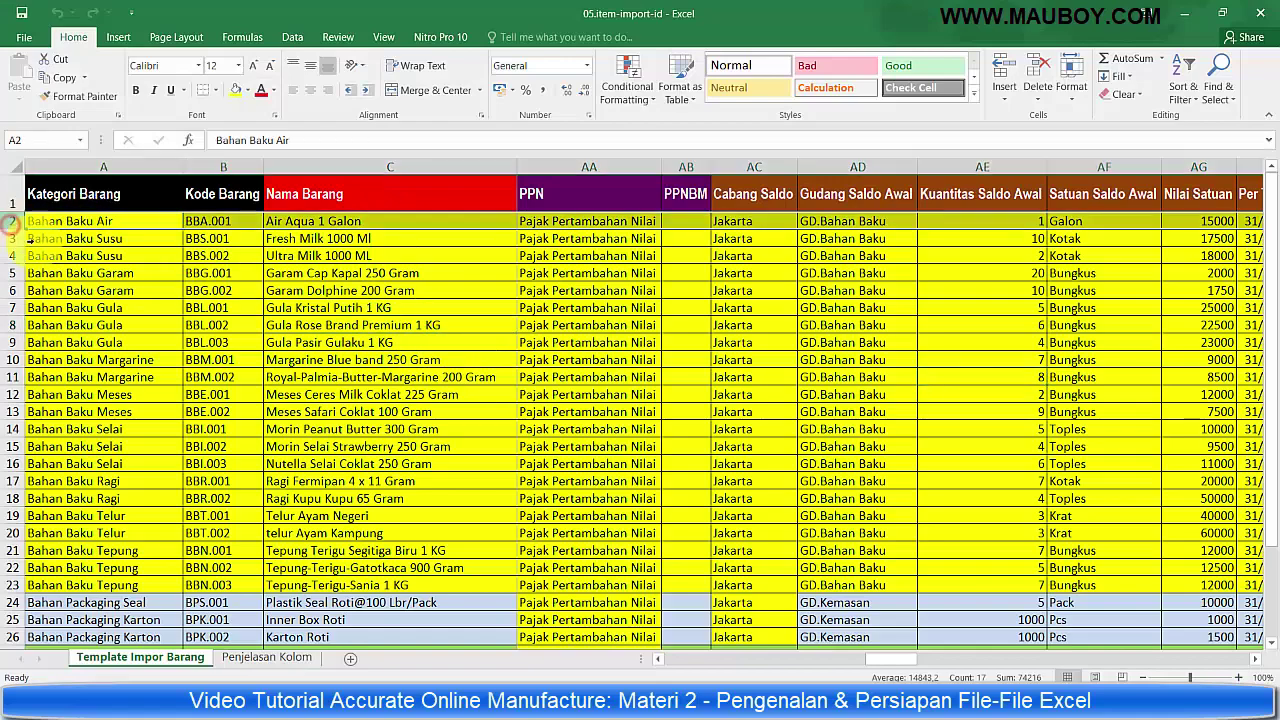
scroll(157, 308, up, 3)
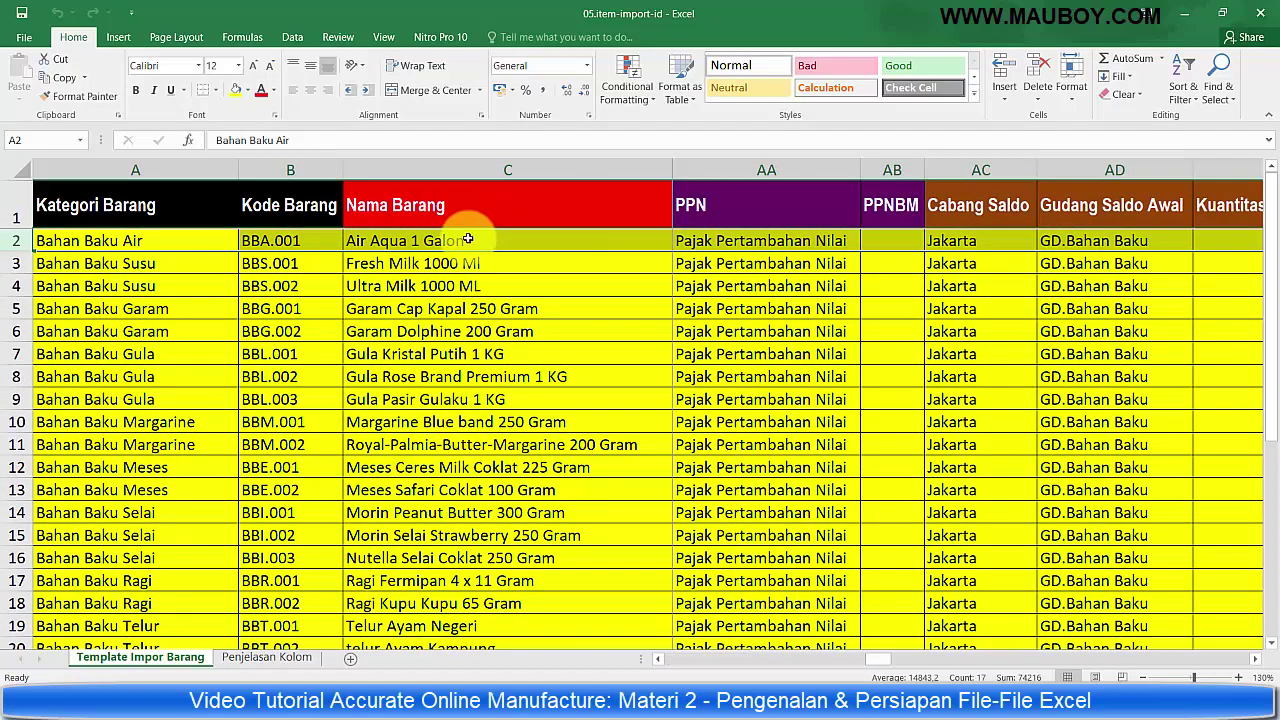
drag(18, 263, 66, 424)
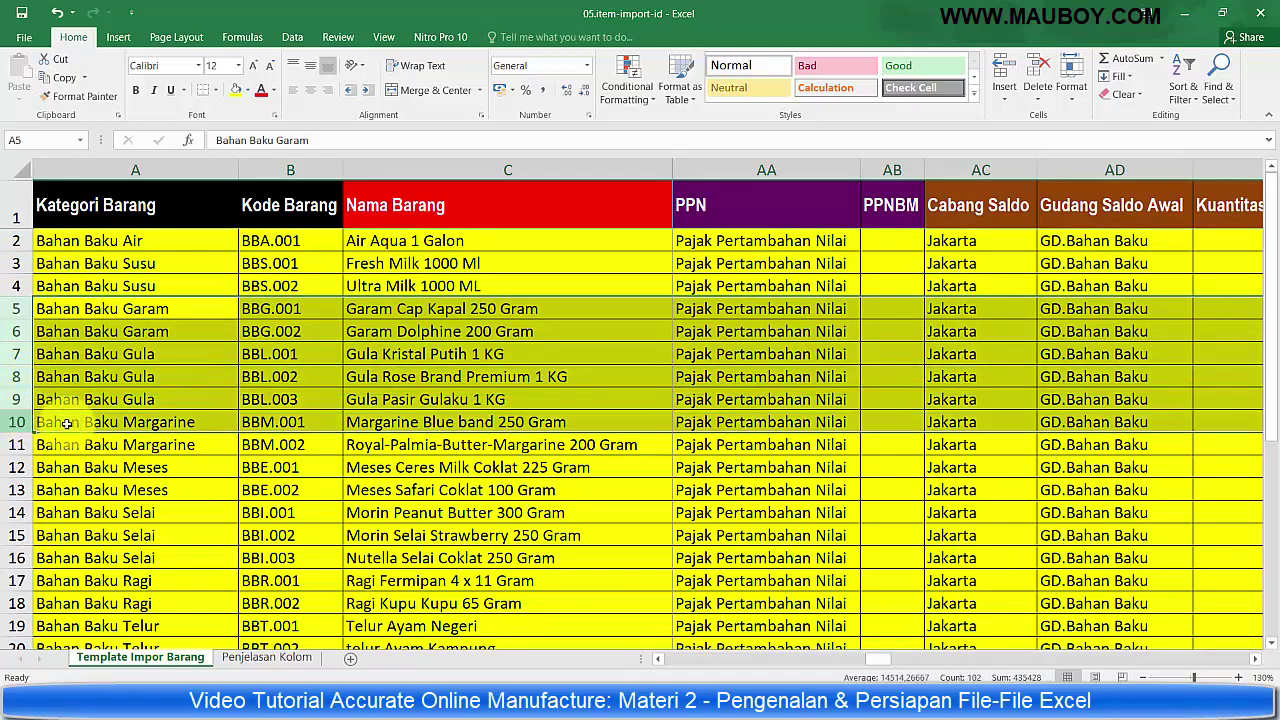
scroll(66, 424, down, 5)
scroll(146, 425, up, 3)
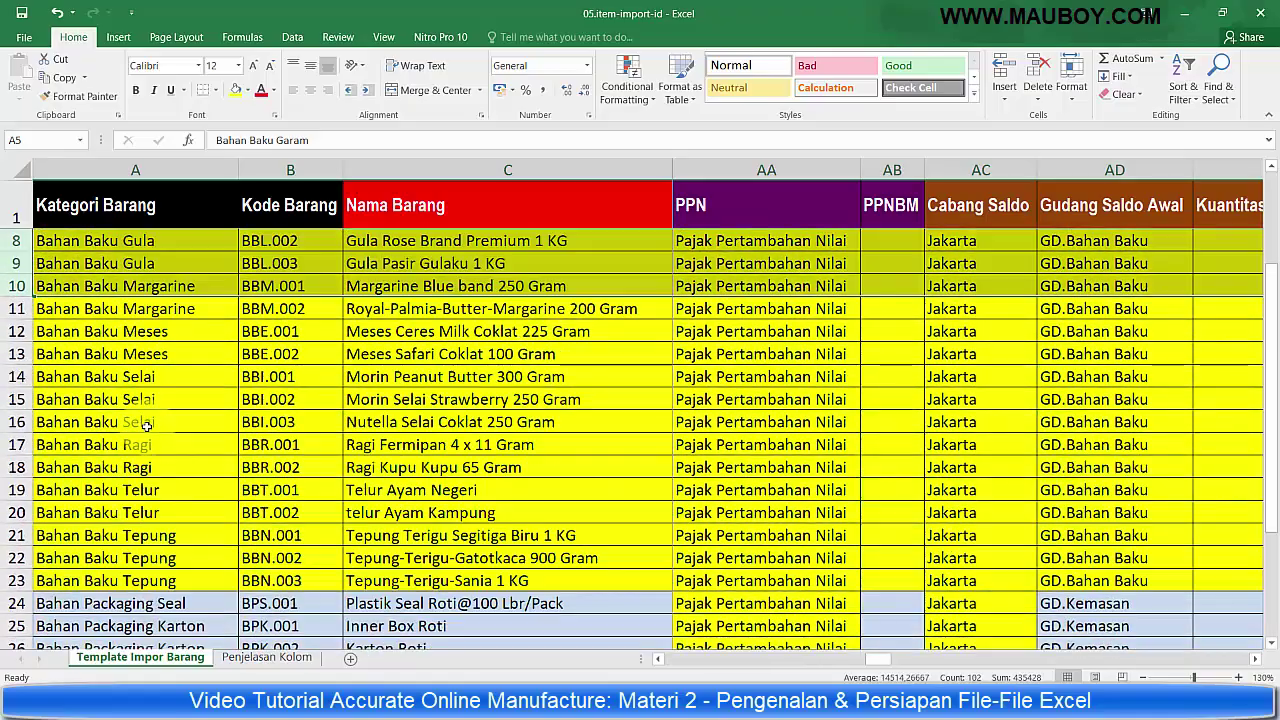
scroll(170, 440, up, 2)
click(666, 483)
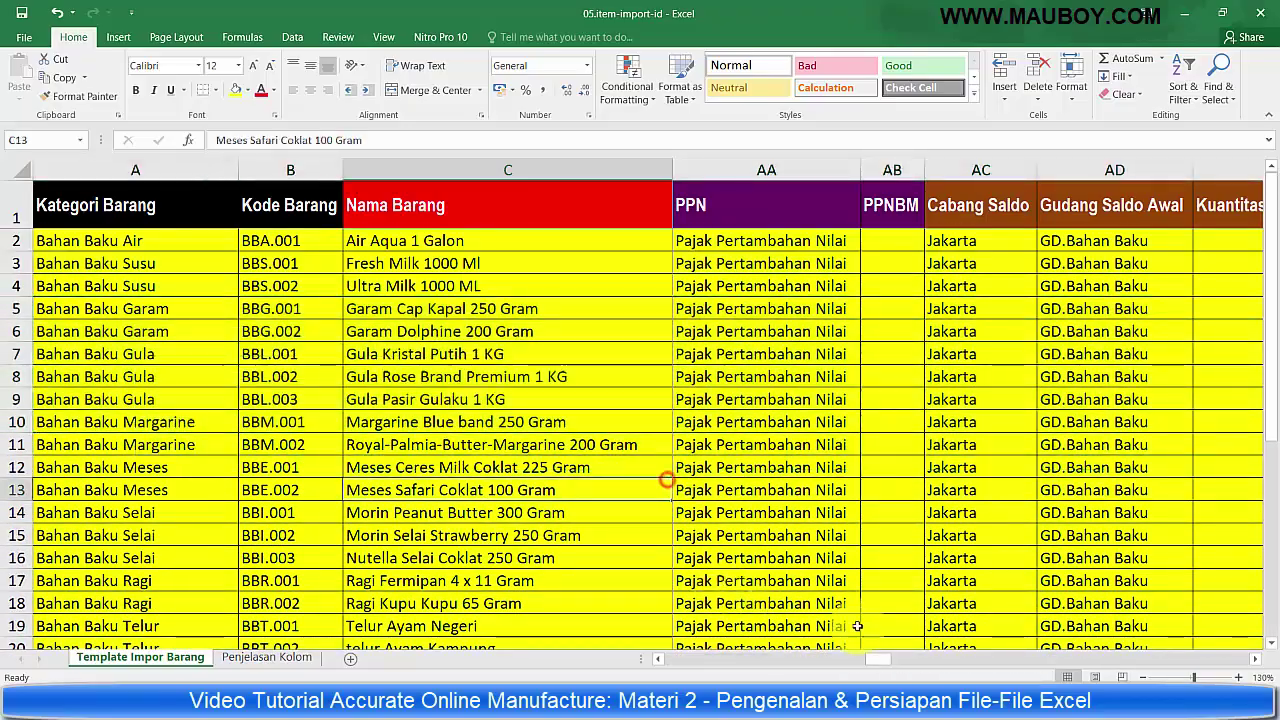
drag(884, 663, 790, 663)
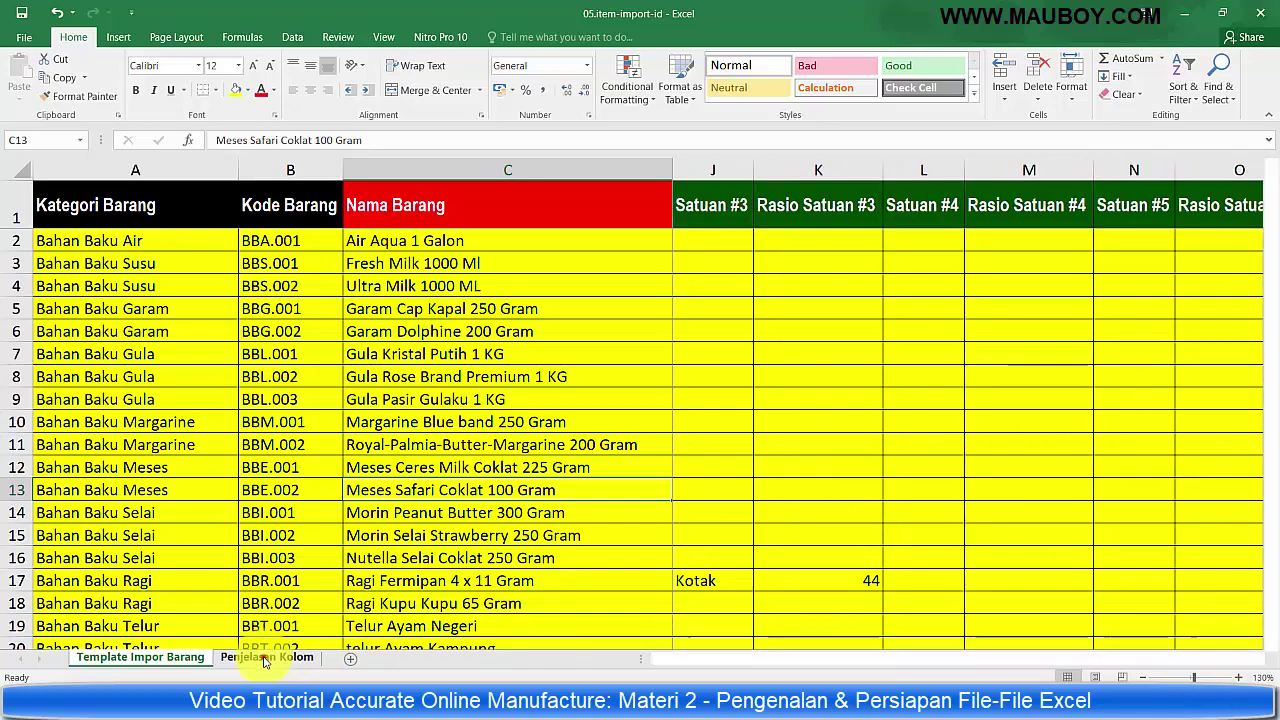
click(266, 657)
Close the item import workbook and open 06.fixed-asset-import
click(1268, 16)
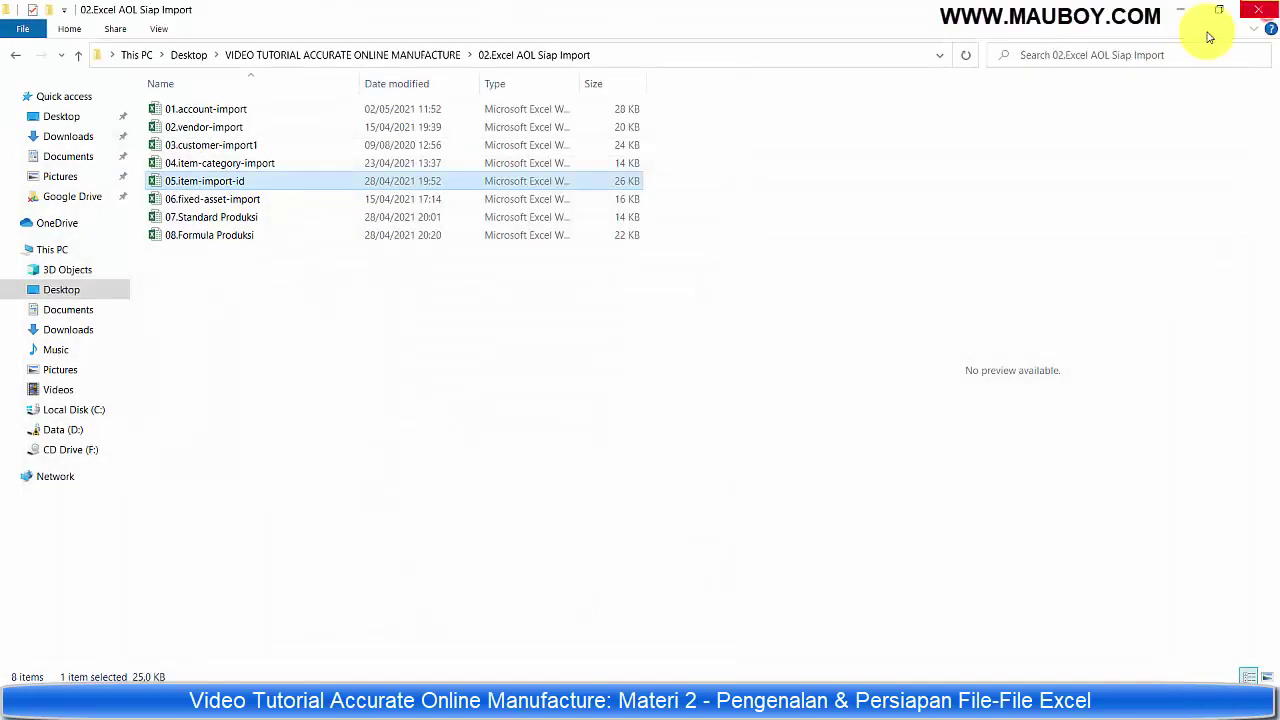
click(196, 199)
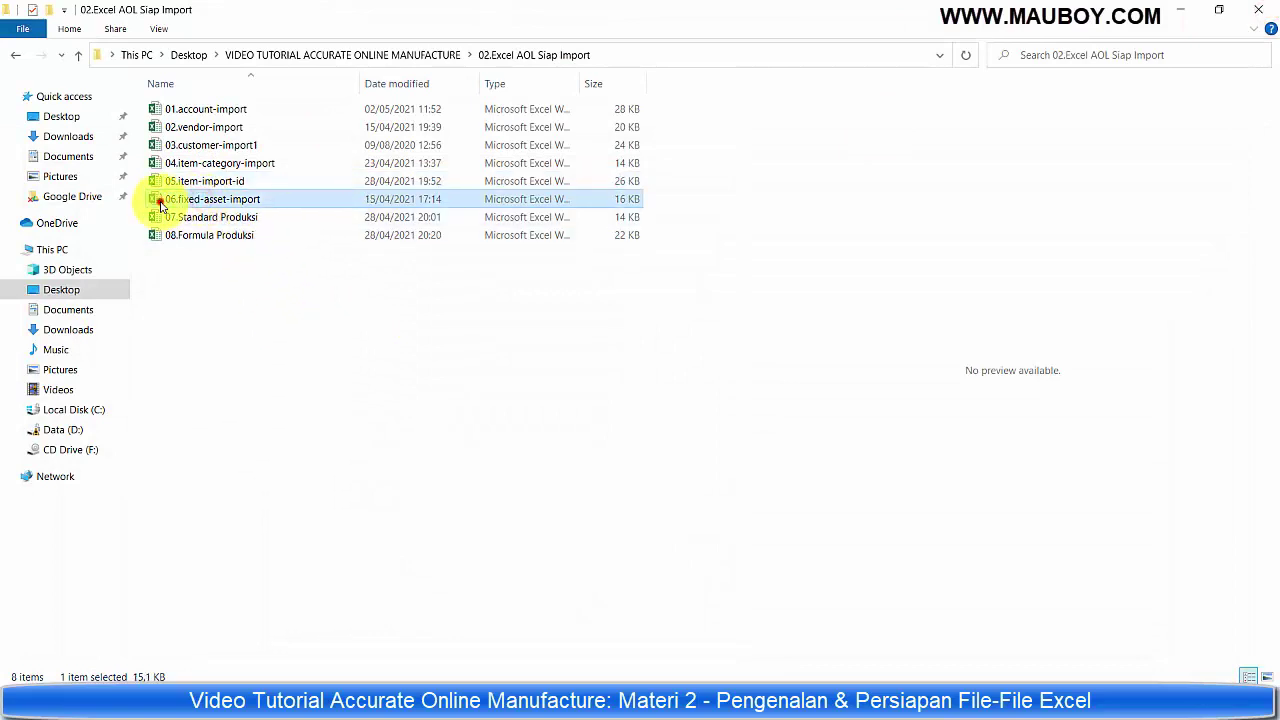
double_click(160, 205)
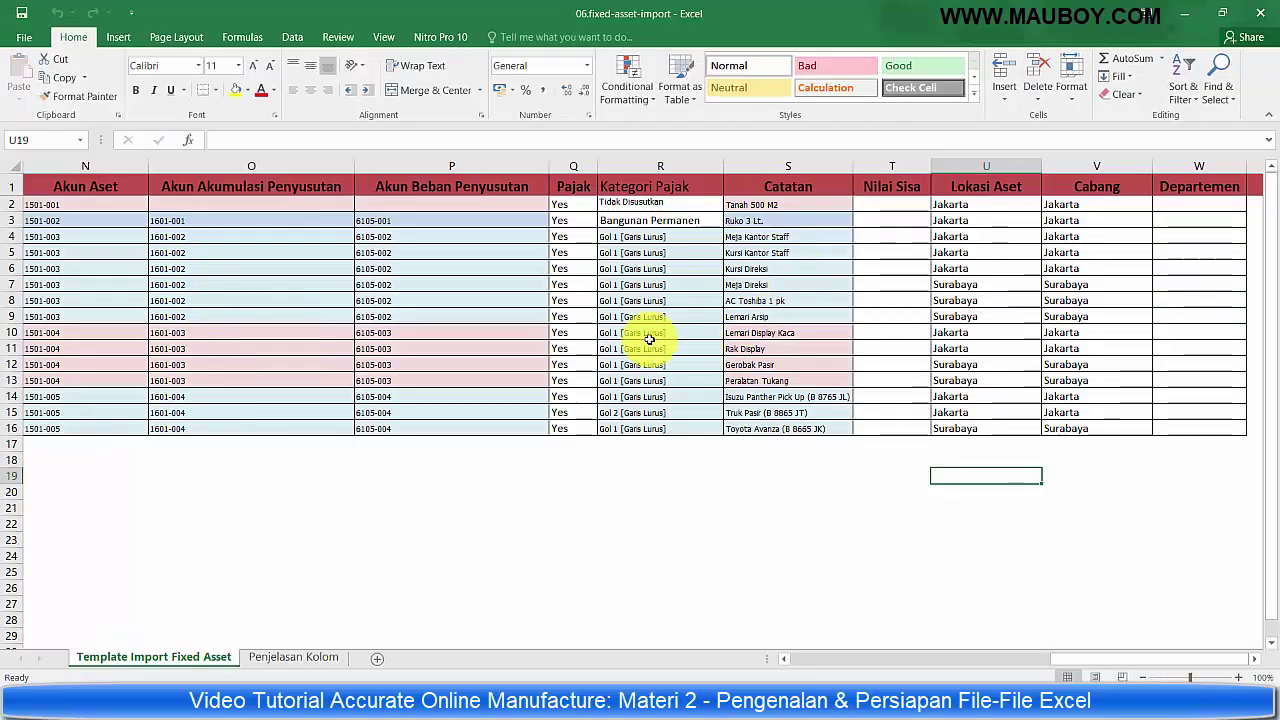
Examine the Kategori Aset, Kode Aset, Nama and Kuantitas columns of the fixed asset template at an enlarged view
click(645, 335)
drag(1167, 663, 846, 663)
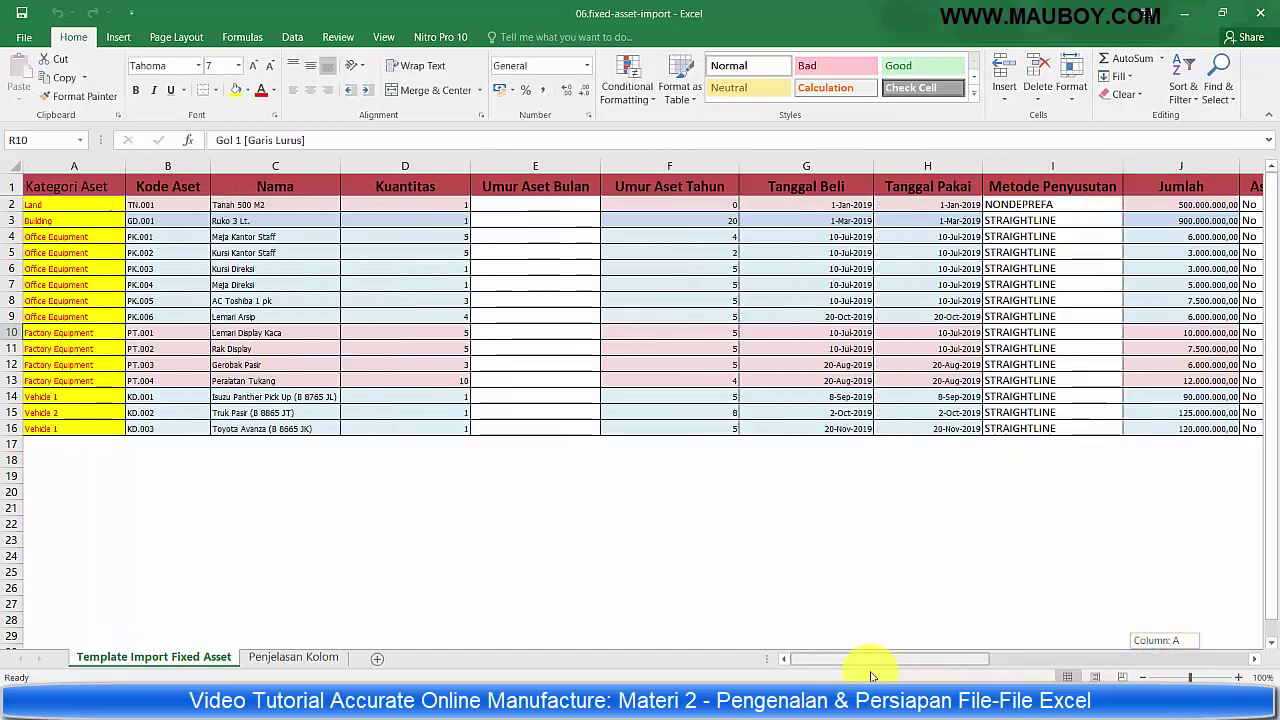
click(97, 168)
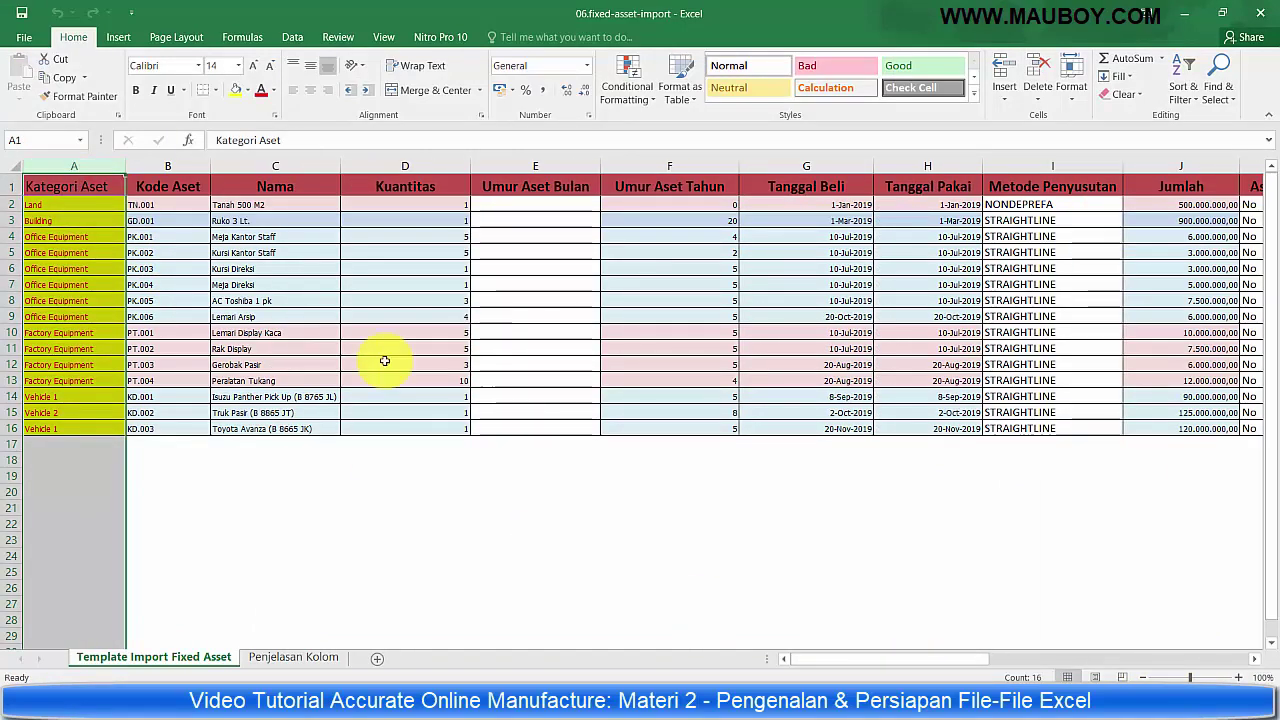
ctrl+scroll(261, 331, up, 6)
click(277, 175)
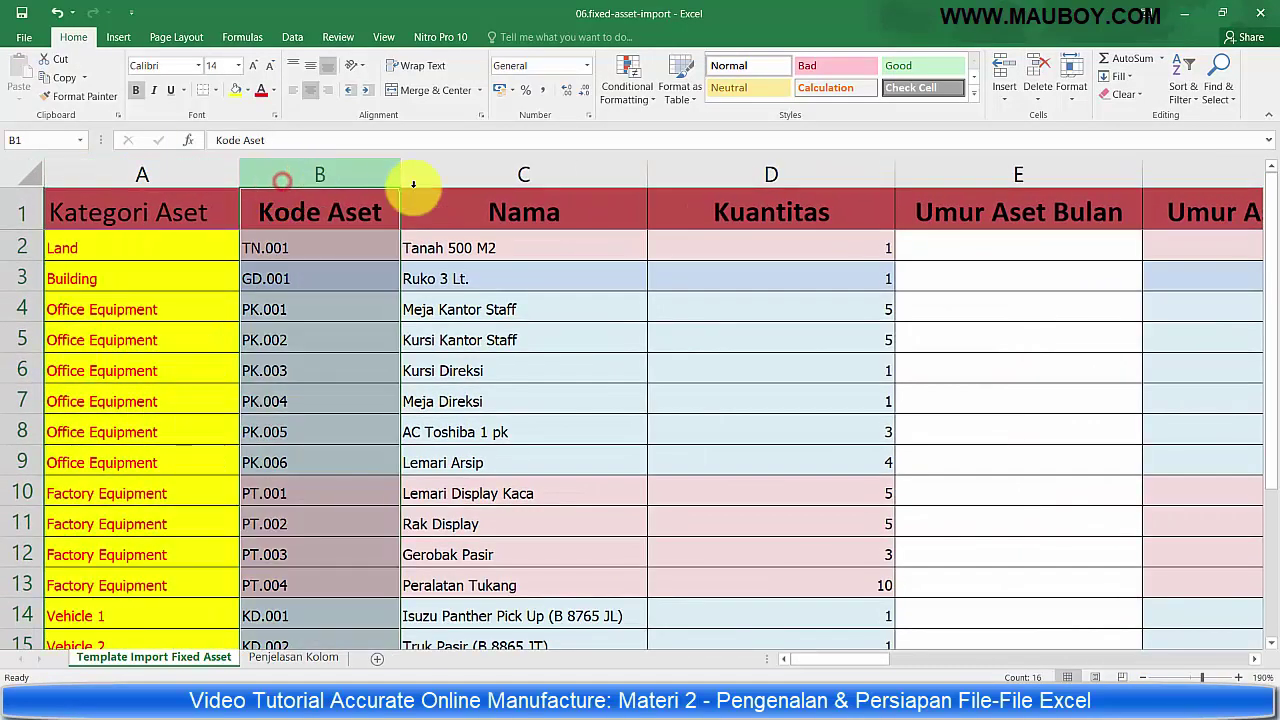
click(551, 175)
click(290, 657)
click(155, 659)
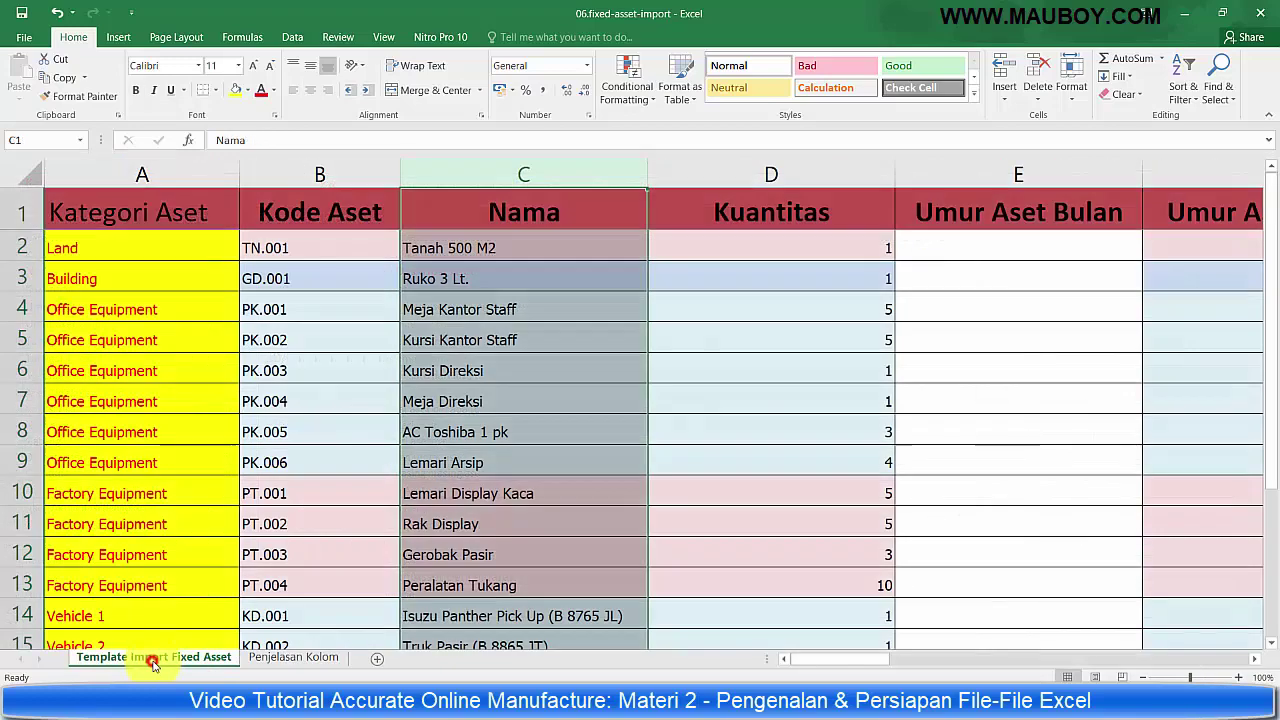
click(785, 413)
key(ctrl+shift+Down)
click(786, 177)
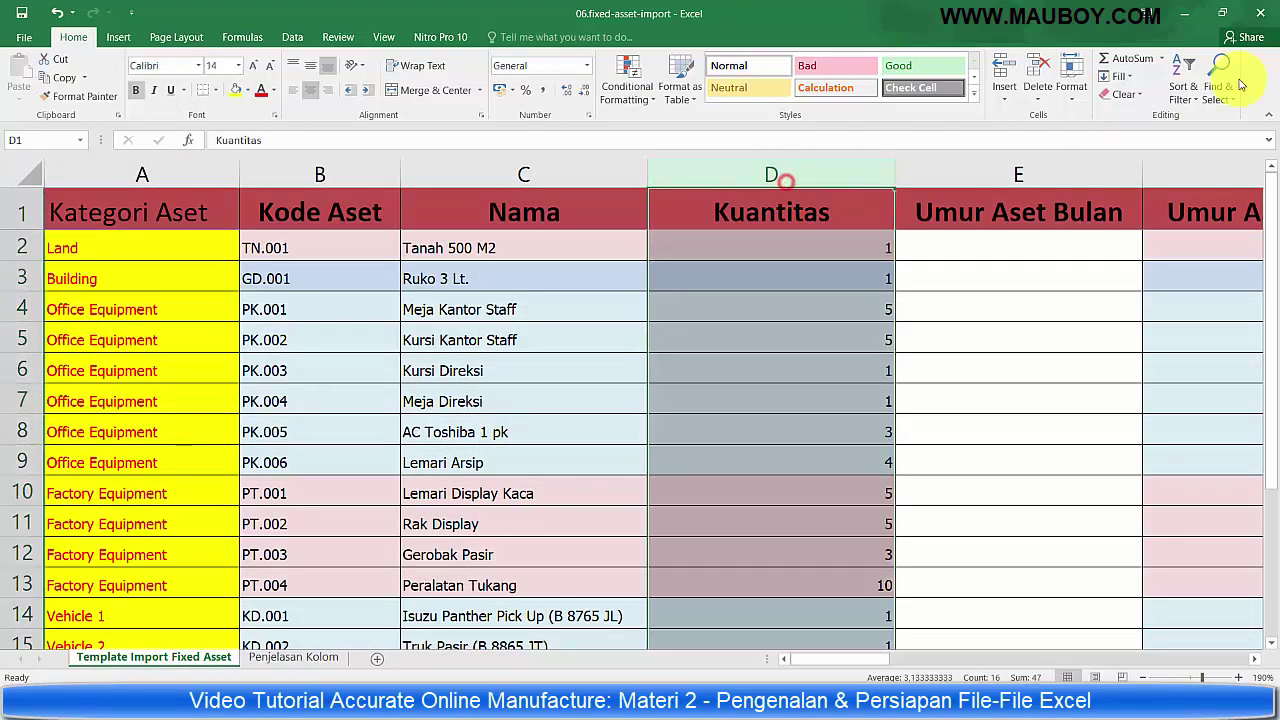
Close the fixed asset workbook and open 07.Standard Produksi
click(1270, 14)
click(178, 220)
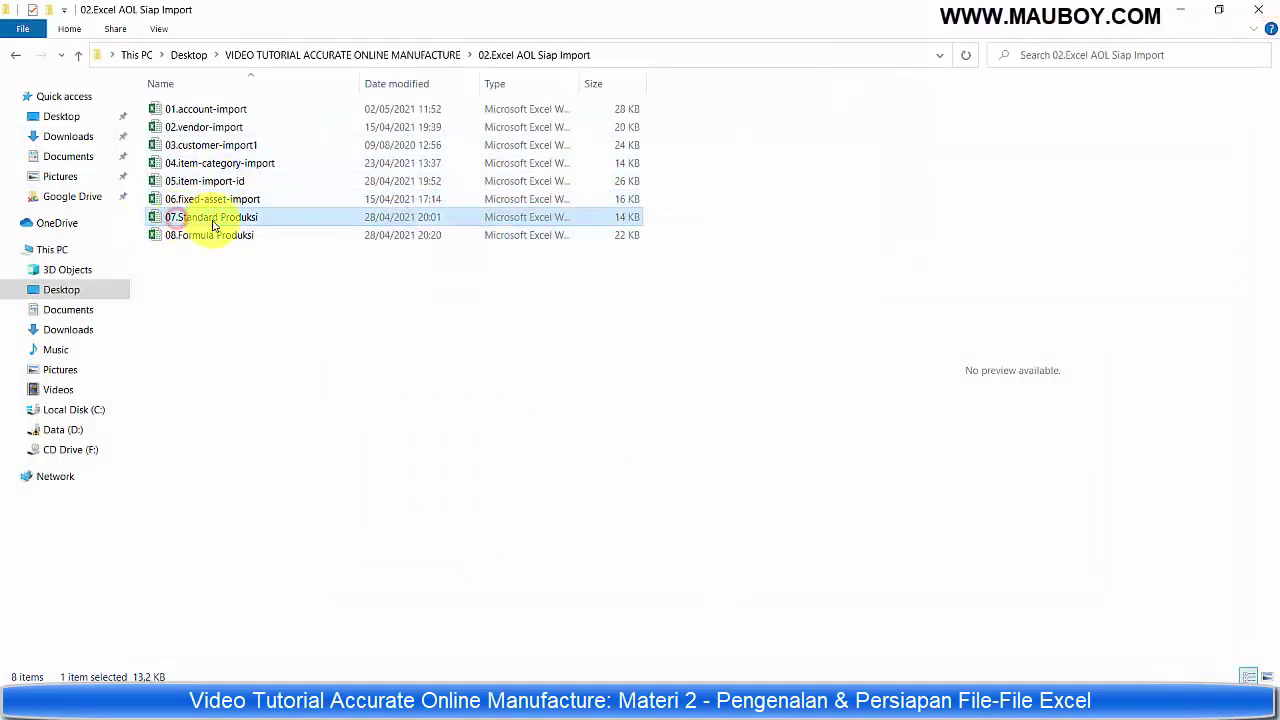
click(165, 236)
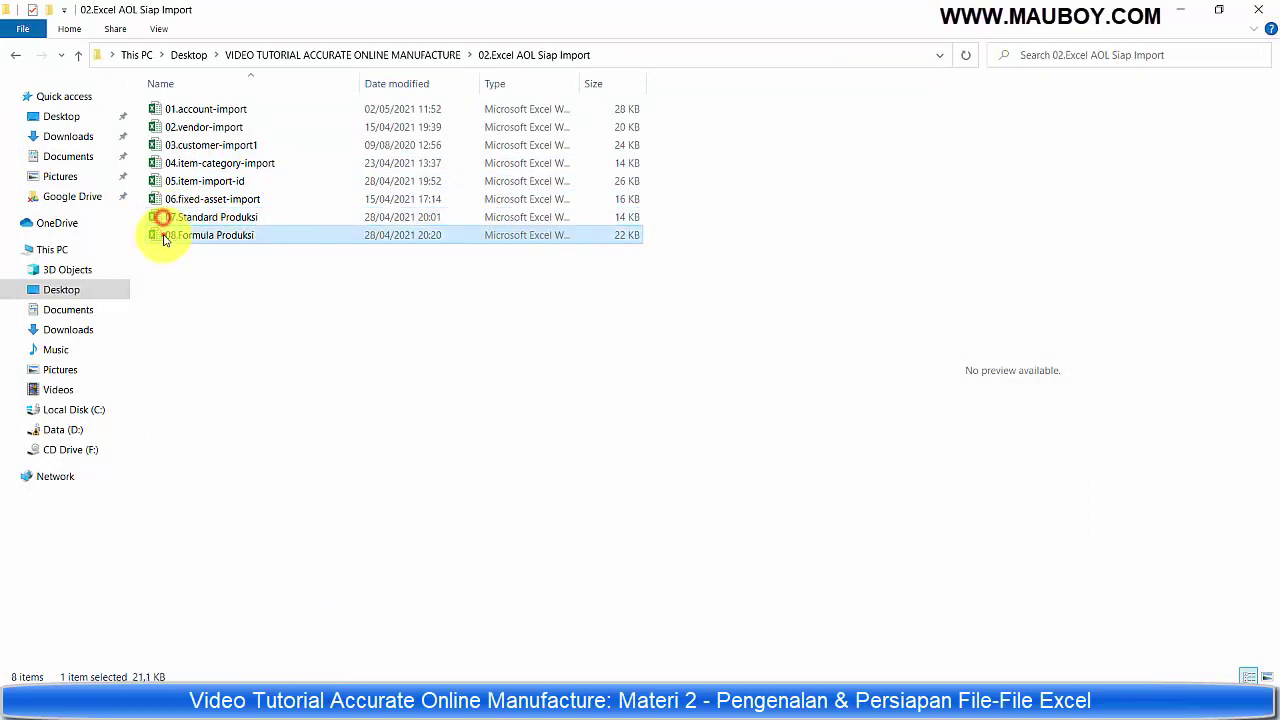
click(164, 219)
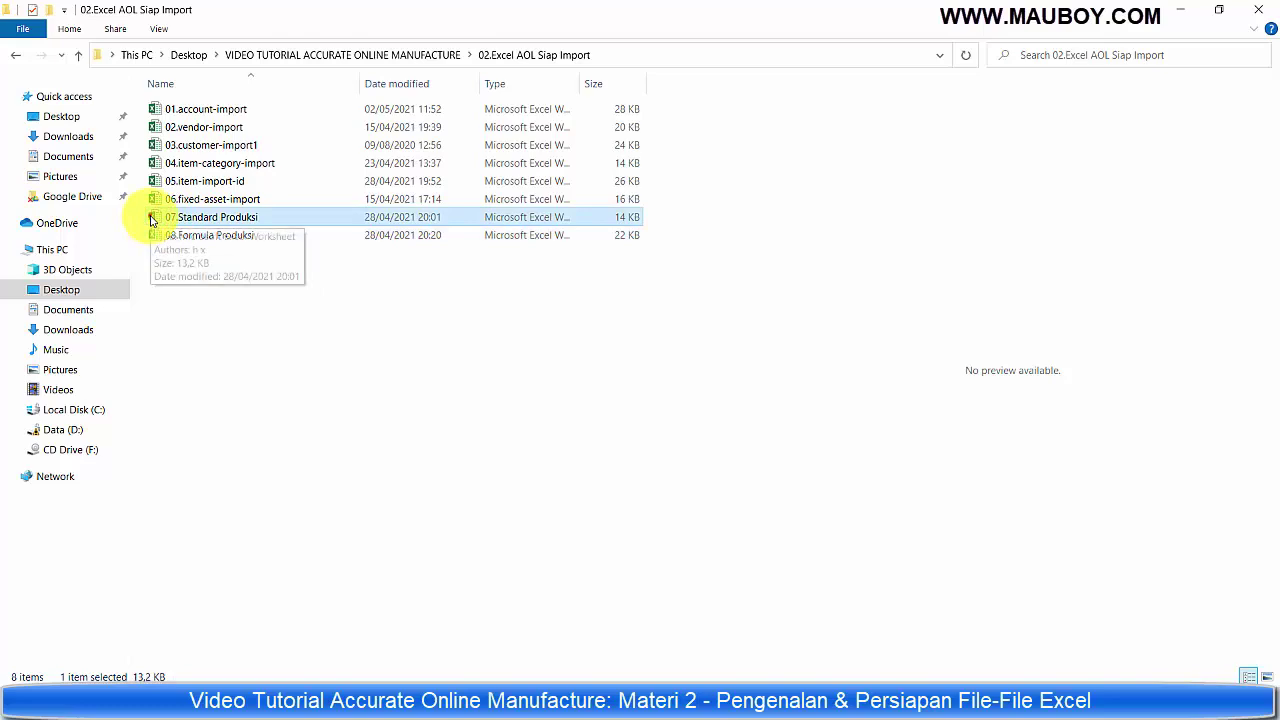
double_click(150, 218)
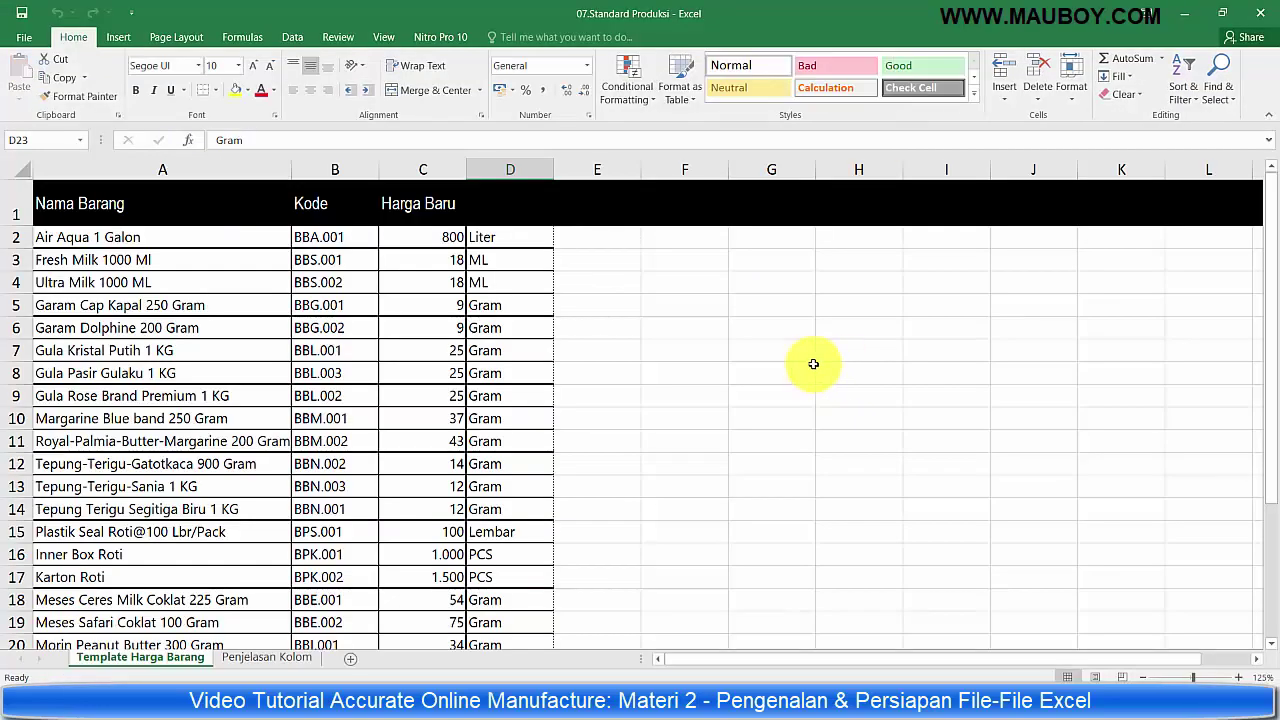
Look over the item prices in the Standard Produksi workbook, close it and open 08.Formula Produksi
scroll(474, 382, down, 5)
scroll(474, 380, up, 5)
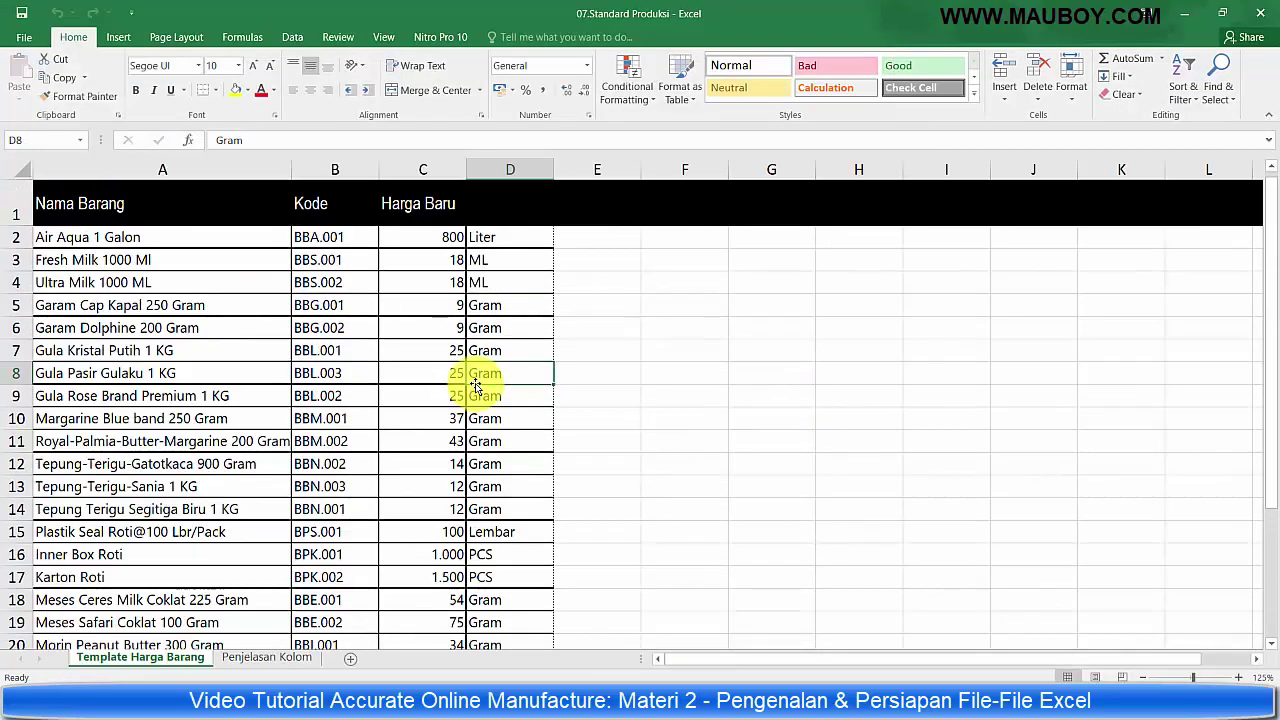
click(1262, 12)
click(192, 236)
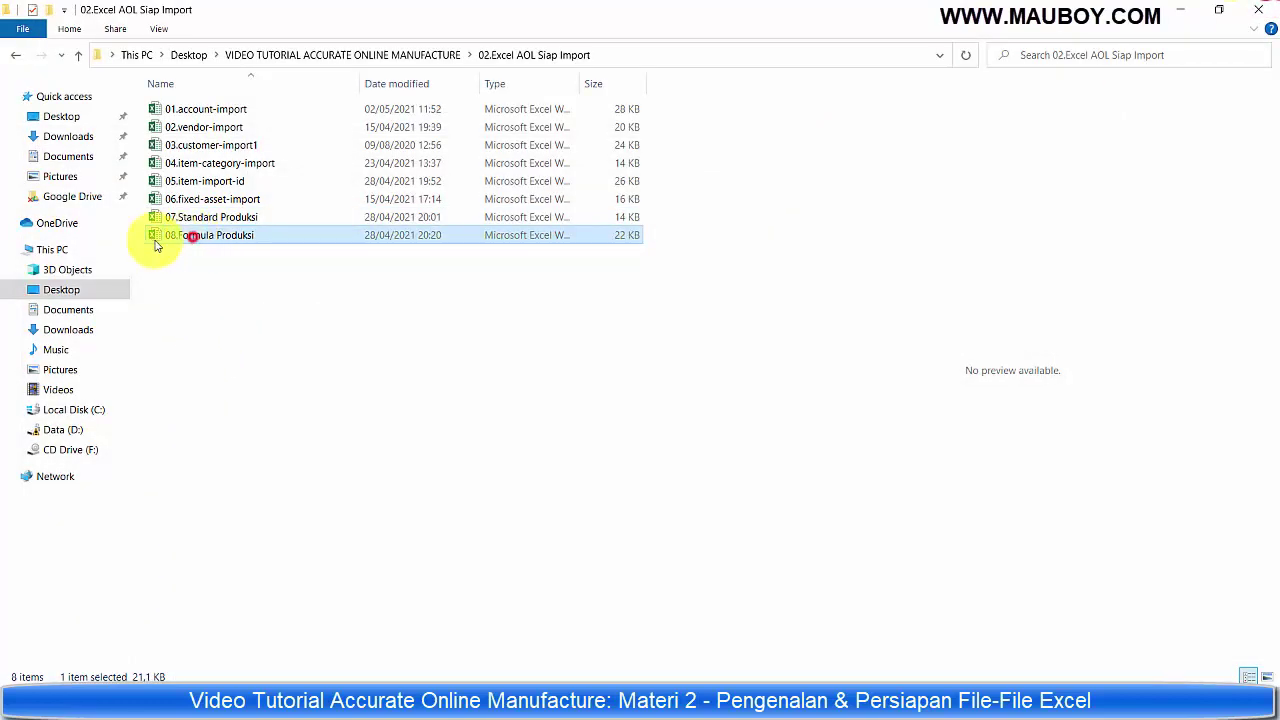
double_click(153, 238)
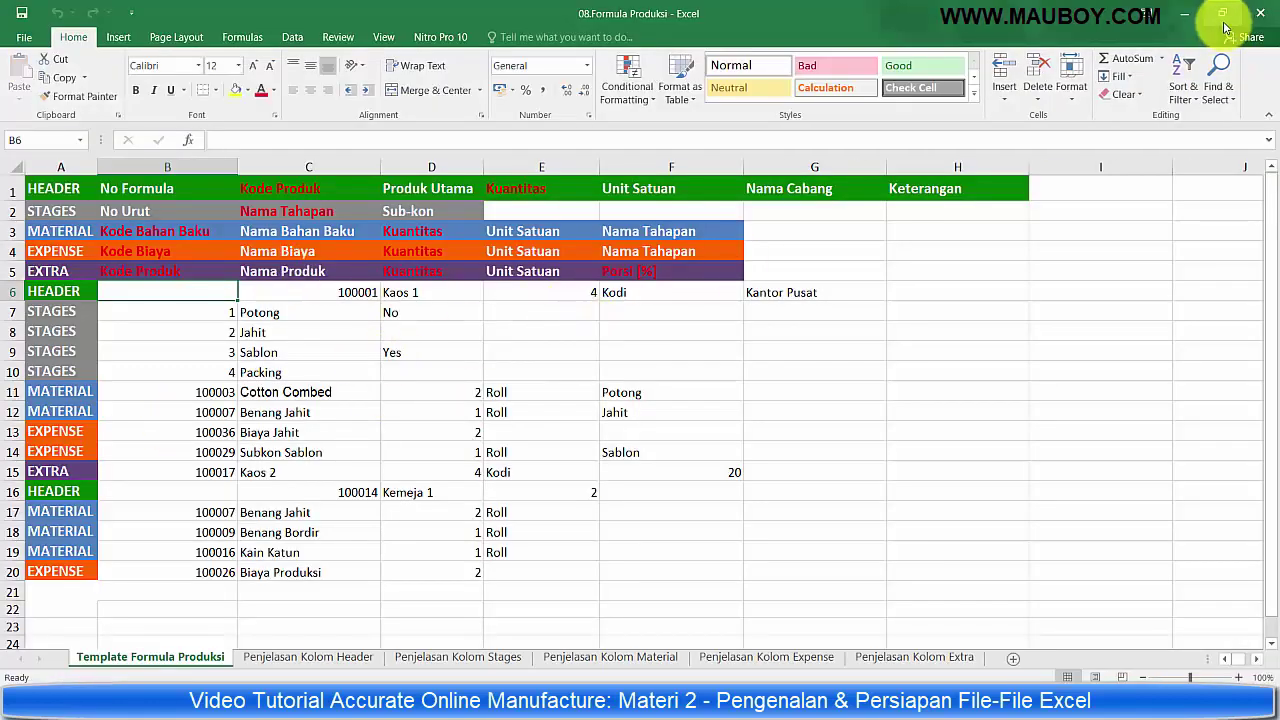
Close the Formula Produksi workbook and reopen 07.Standard Produksi for a brief check of its full item price list, closing it when done
click(1256, 11)
double_click(182, 219)
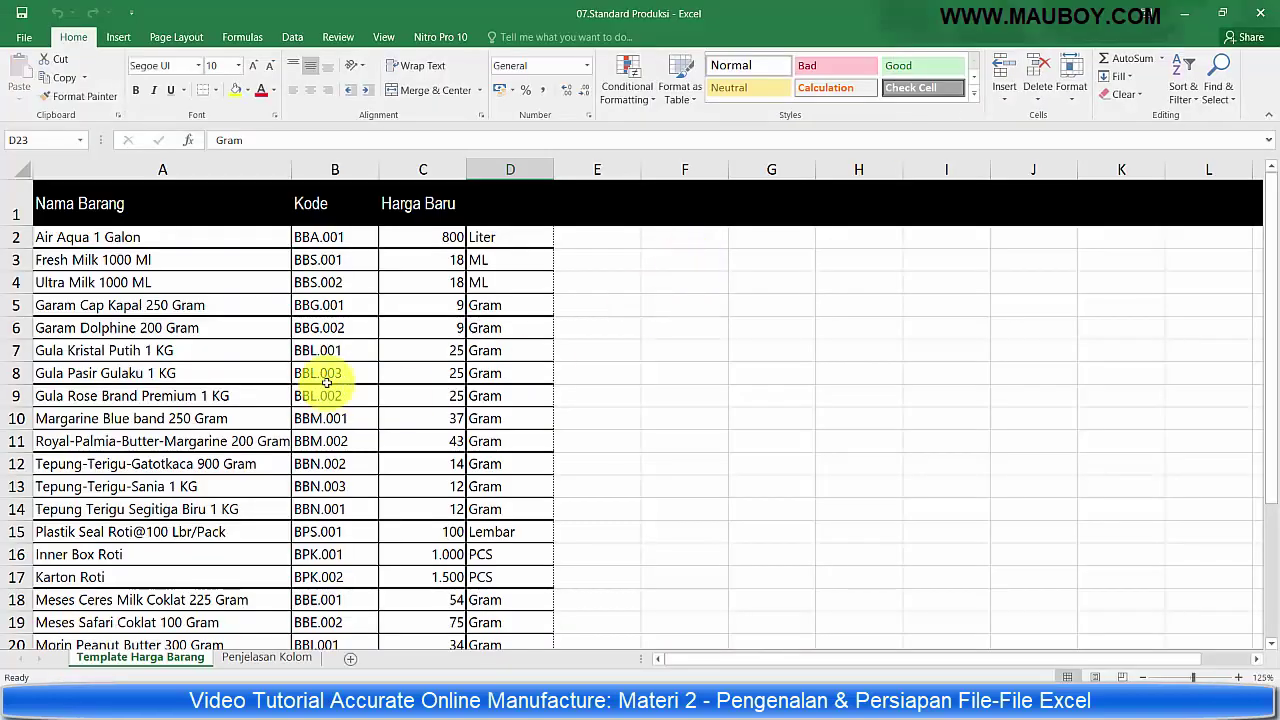
click(321, 372)
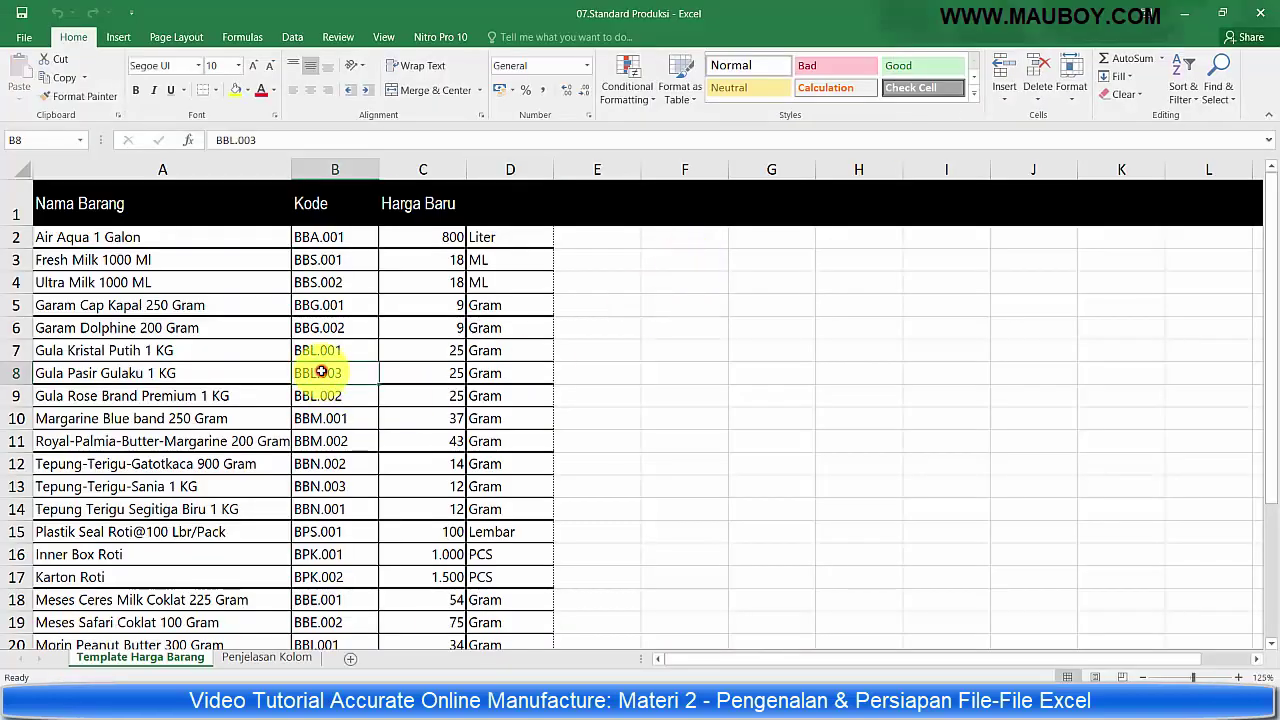
scroll(203, 401, down, 5)
scroll(203, 401, up, 5)
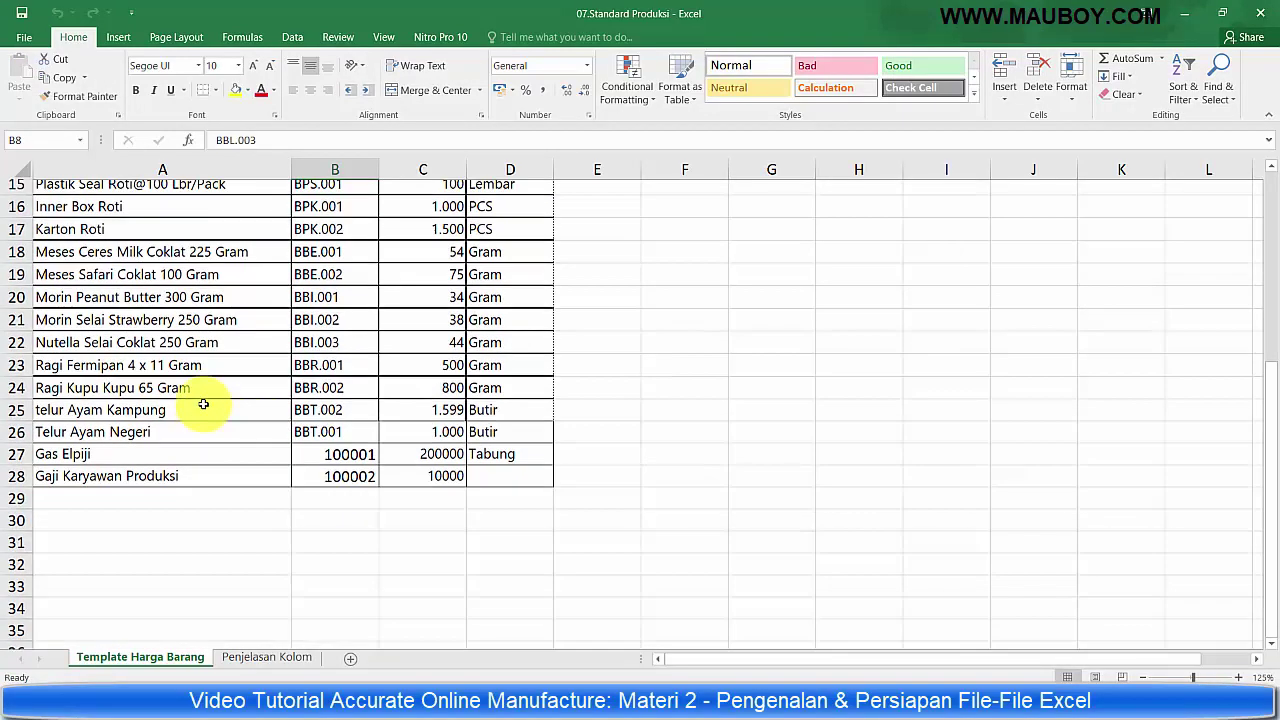
click(1263, 14)
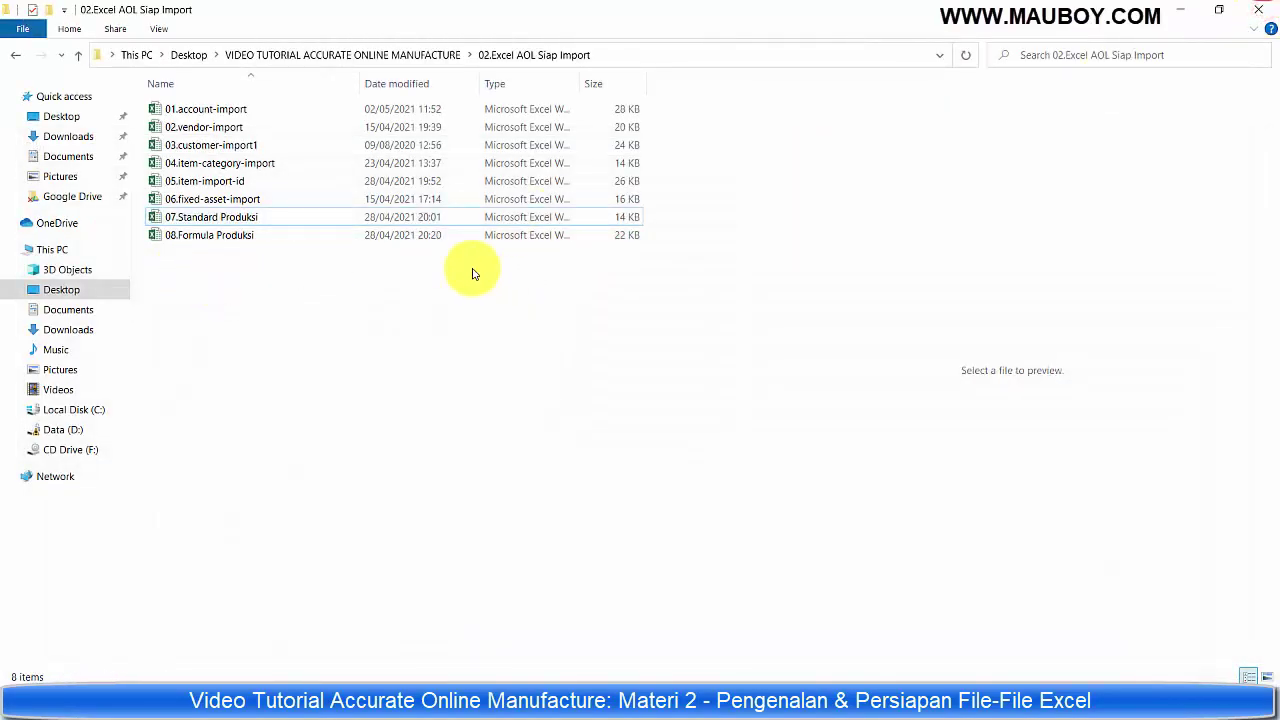
Go through the prepared import files one by one, from 01.account-import to 08.Formula Produksi
click(200, 109)
click(196, 127)
click(199, 145)
click(197, 164)
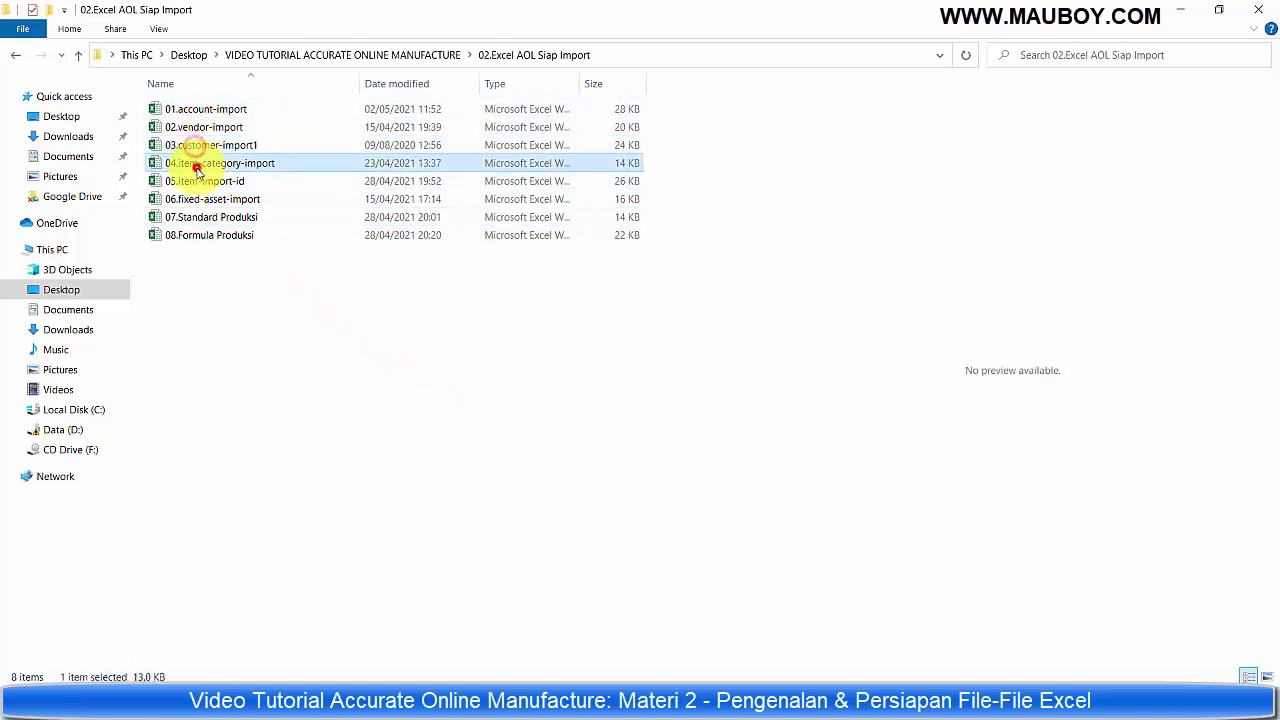
click(197, 182)
click(197, 200)
click(196, 218)
click(196, 236)
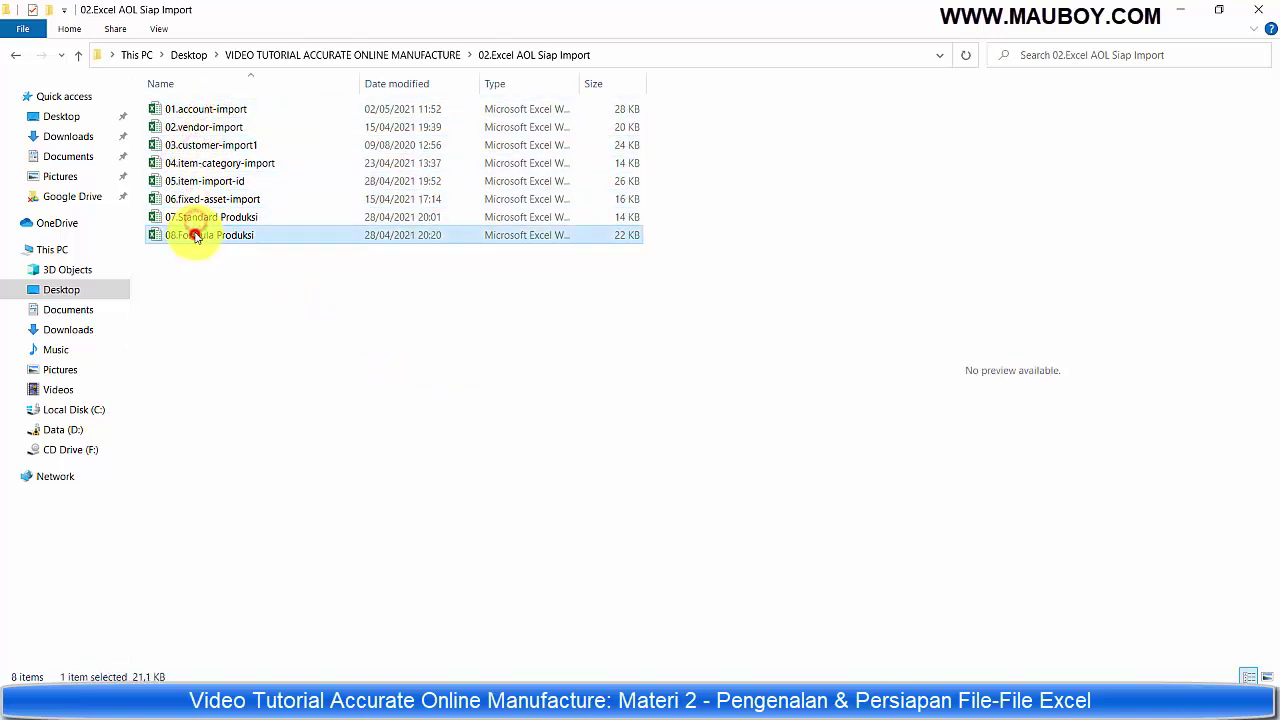
Run through the eight import files once more and return to the VIDEO TUTORIAL ACCURATE ONLINE MANUFACTURE folder
click(178, 109)
click(178, 127)
click(190, 145)
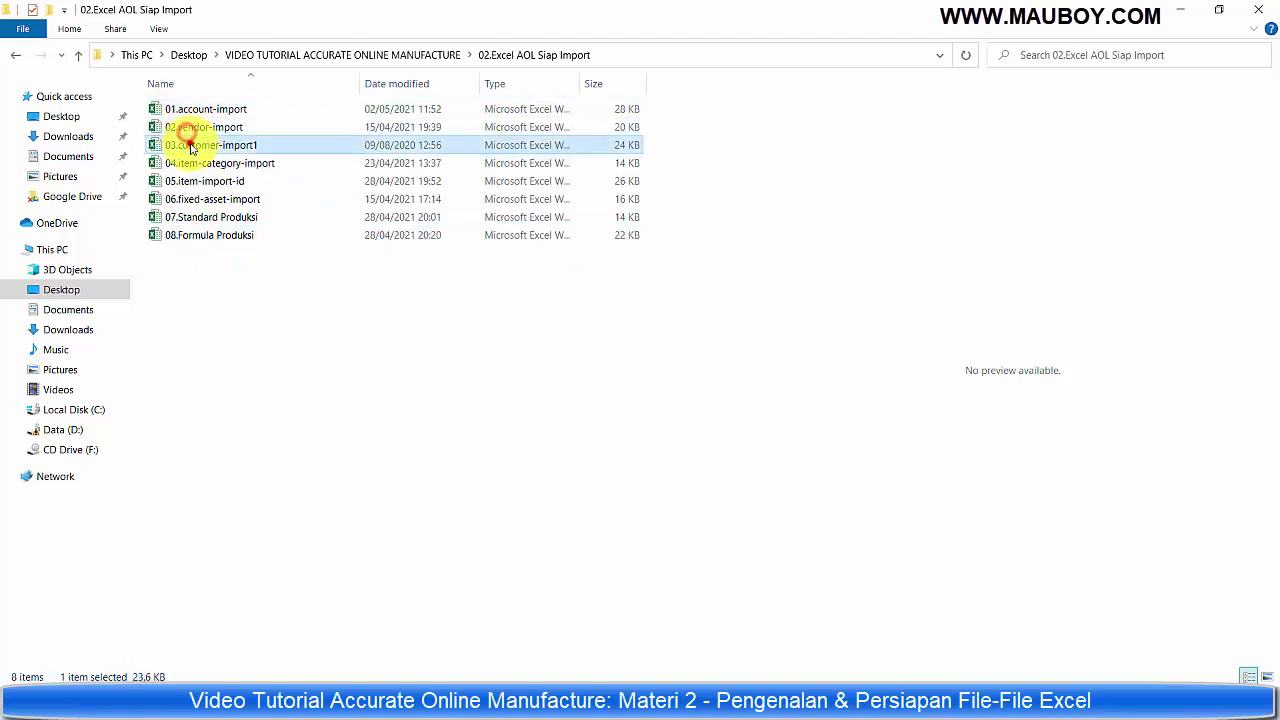
click(193, 164)
click(195, 182)
click(198, 200)
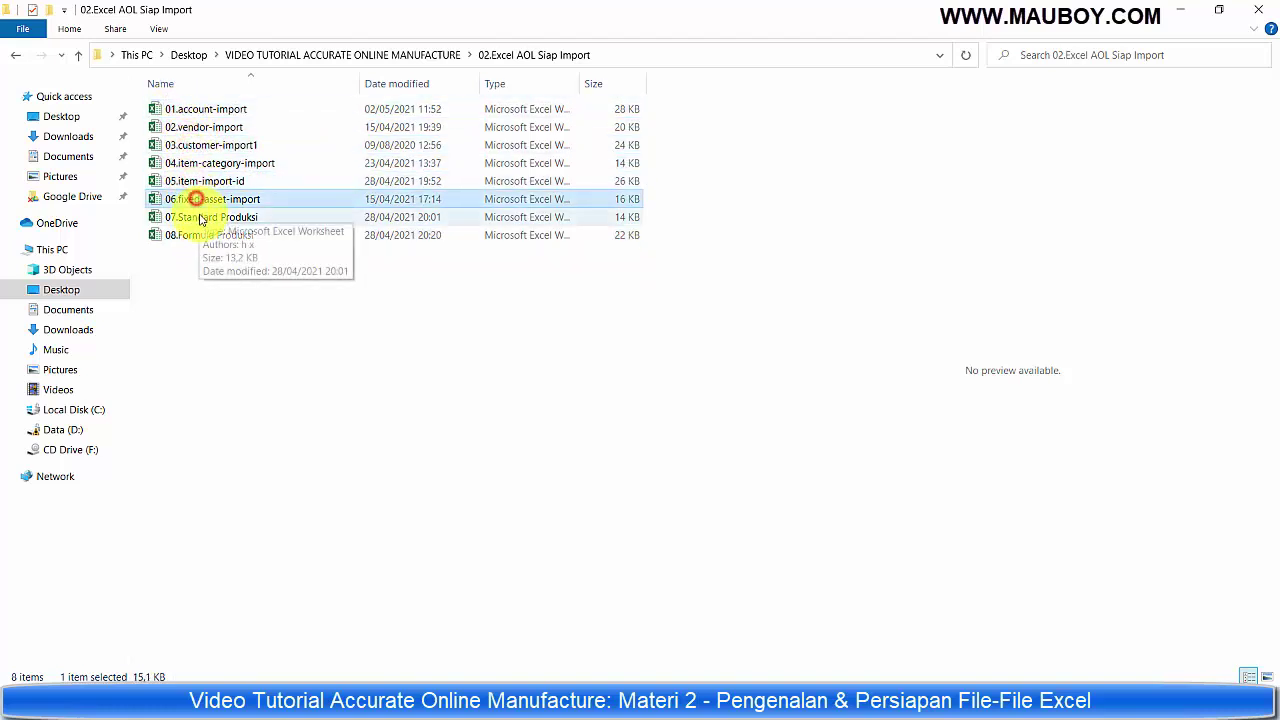
click(198, 218)
click(198, 236)
click(16, 57)
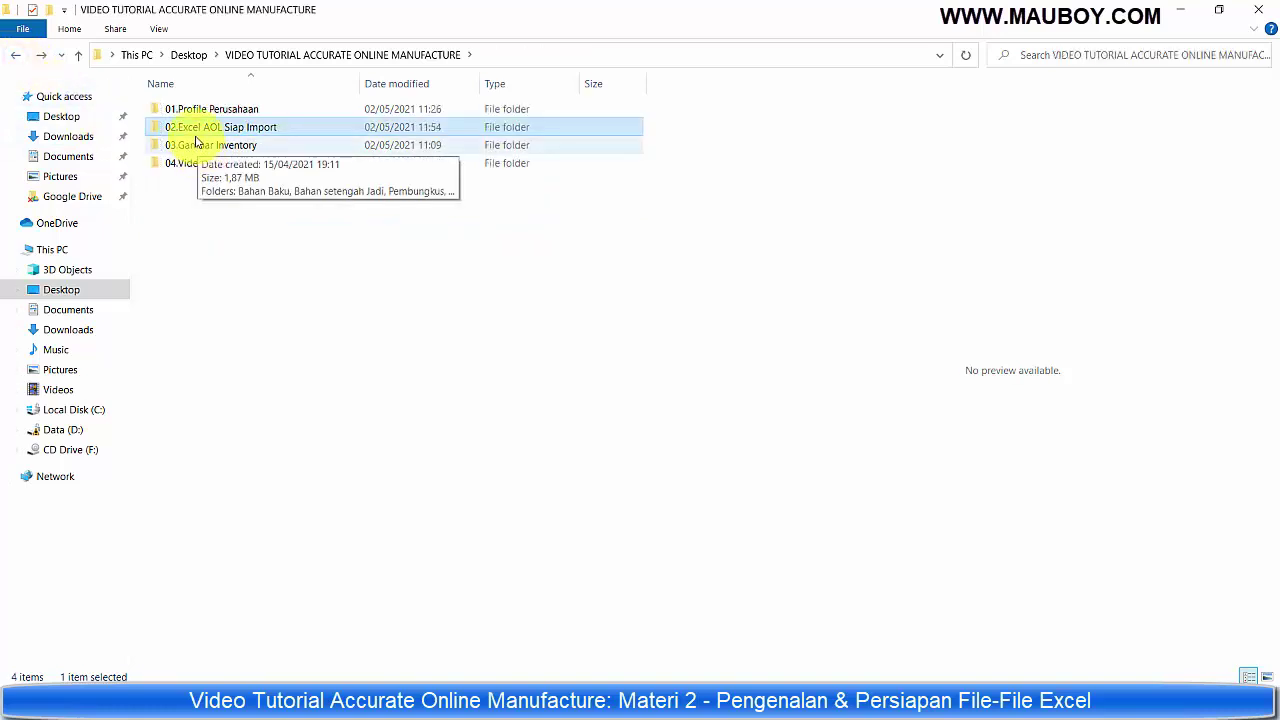
Look into the 02.Excel AOL Siap Import and 01.Profile Perusahaan folders, returning to the main tutorial folder
double_click(232, 129)
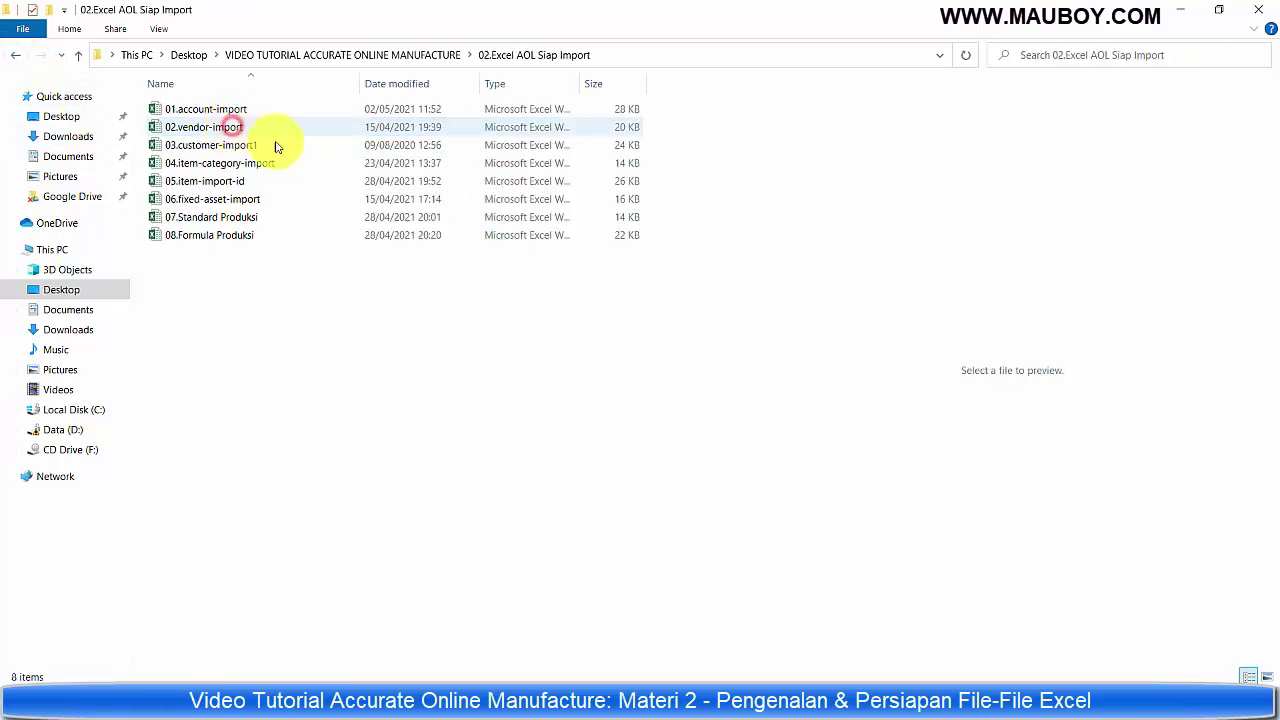
click(17, 57)
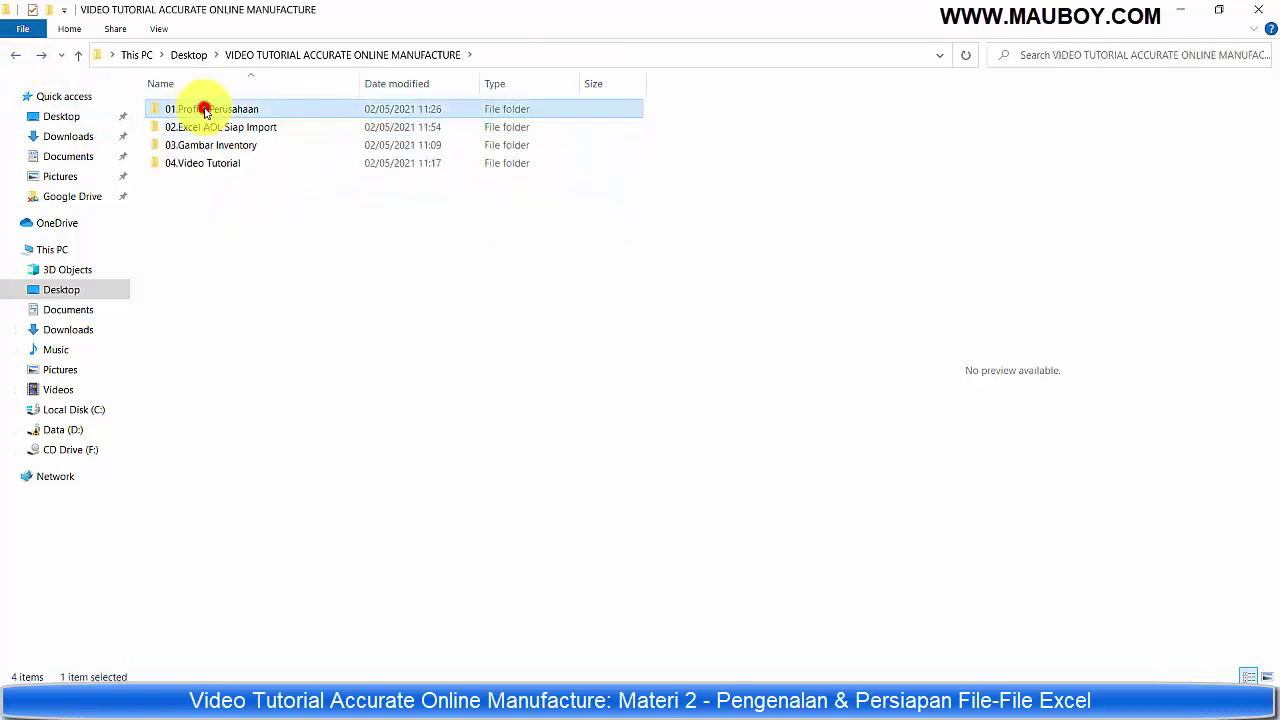
double_click(205, 112)
click(15, 56)
double_click(190, 128)
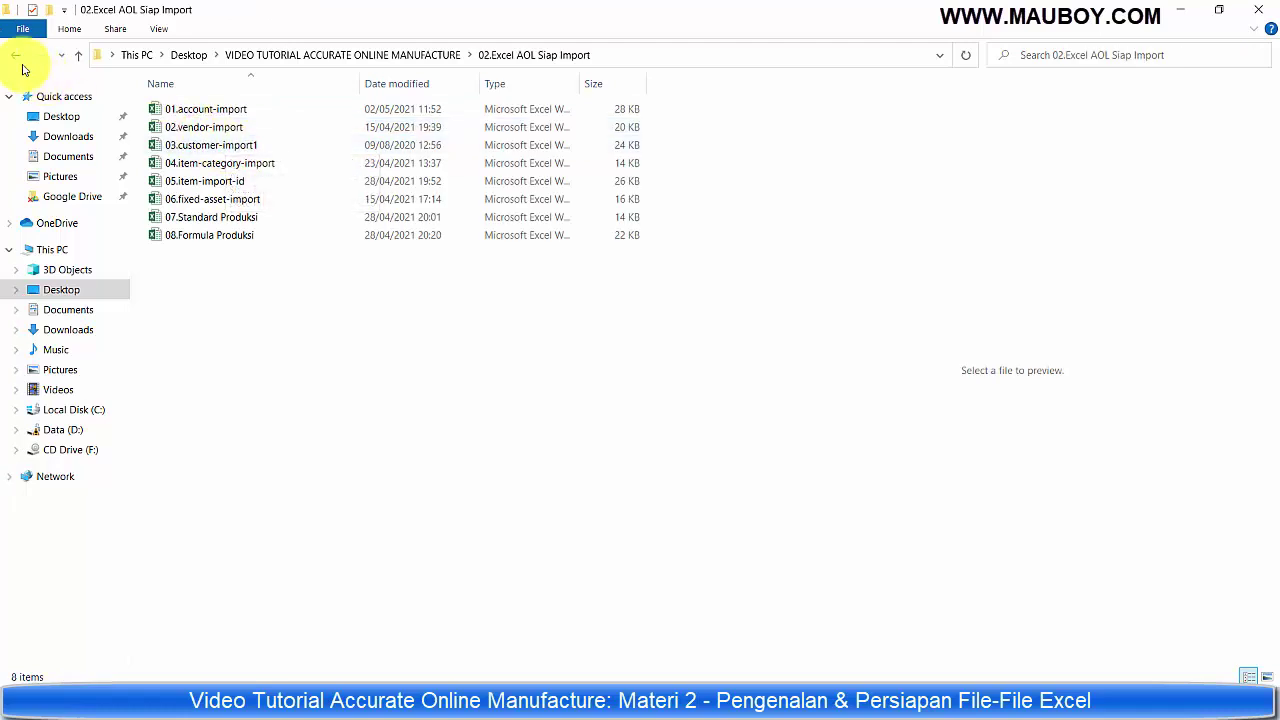
click(17, 60)
Open the Bahan Baku folder in 03.Gambar Inventory, preview the Garam Cap Kapal and Garam Dolphine images, and go back
double_click(186, 145)
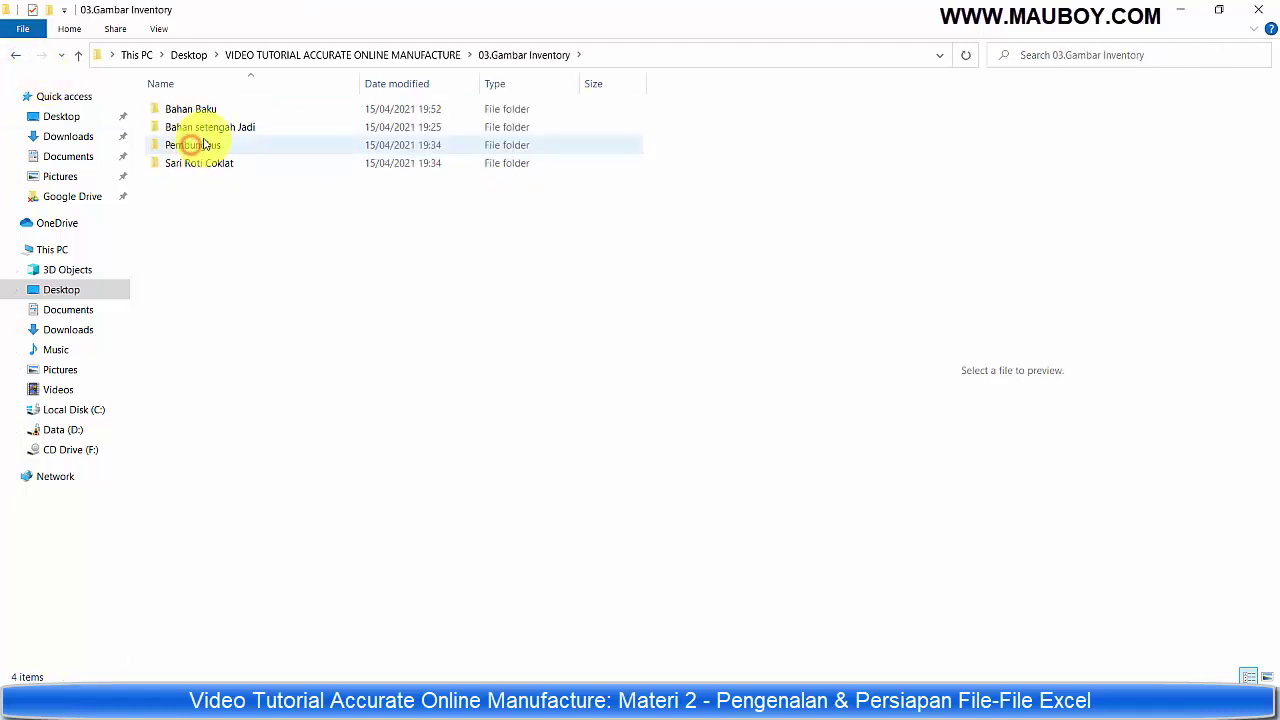
double_click(190, 112)
click(380, 116)
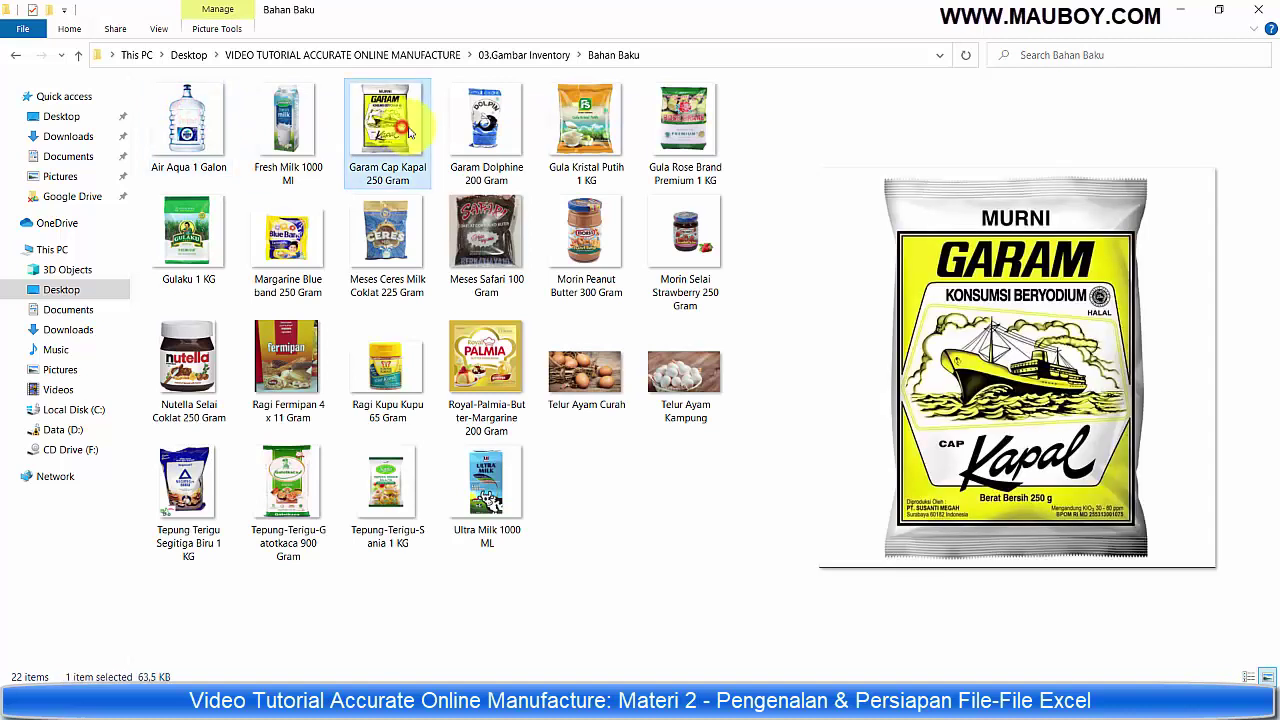
click(472, 128)
click(14, 58)
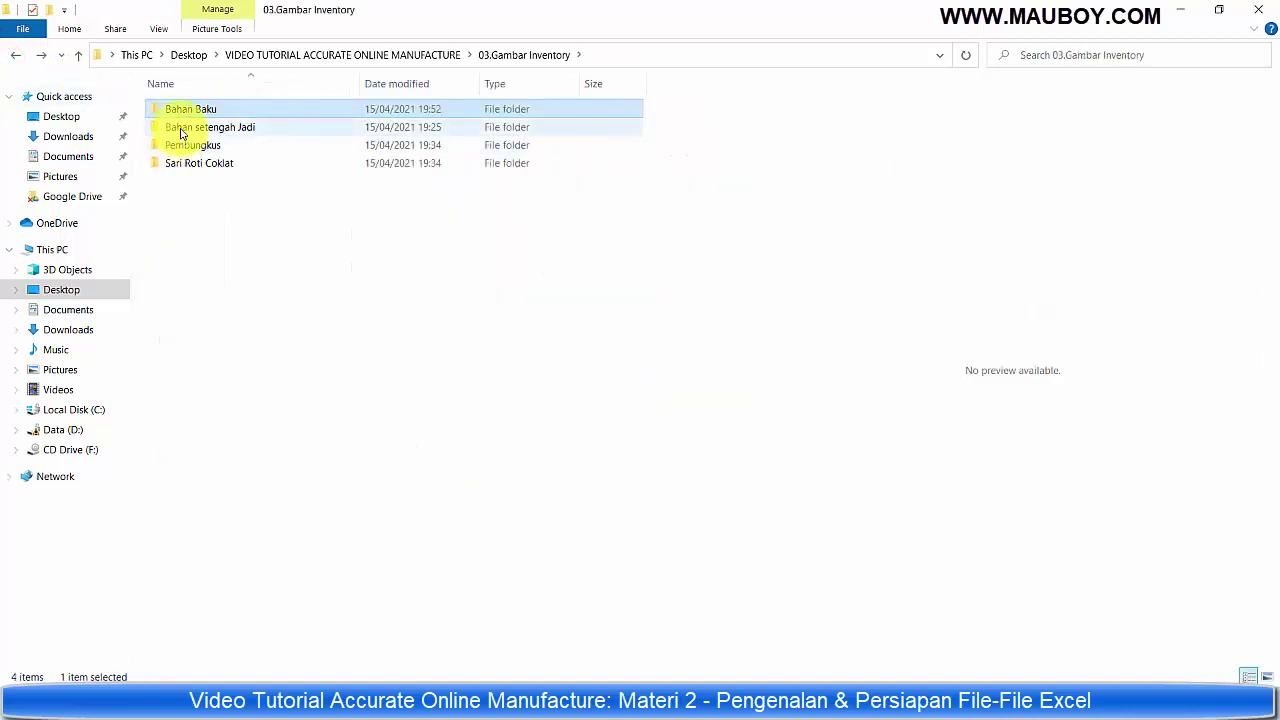
View the images in the Bahan setengah Jadi and Pembungkus folders, returning to 03.Gambar Inventory
double_click(178, 128)
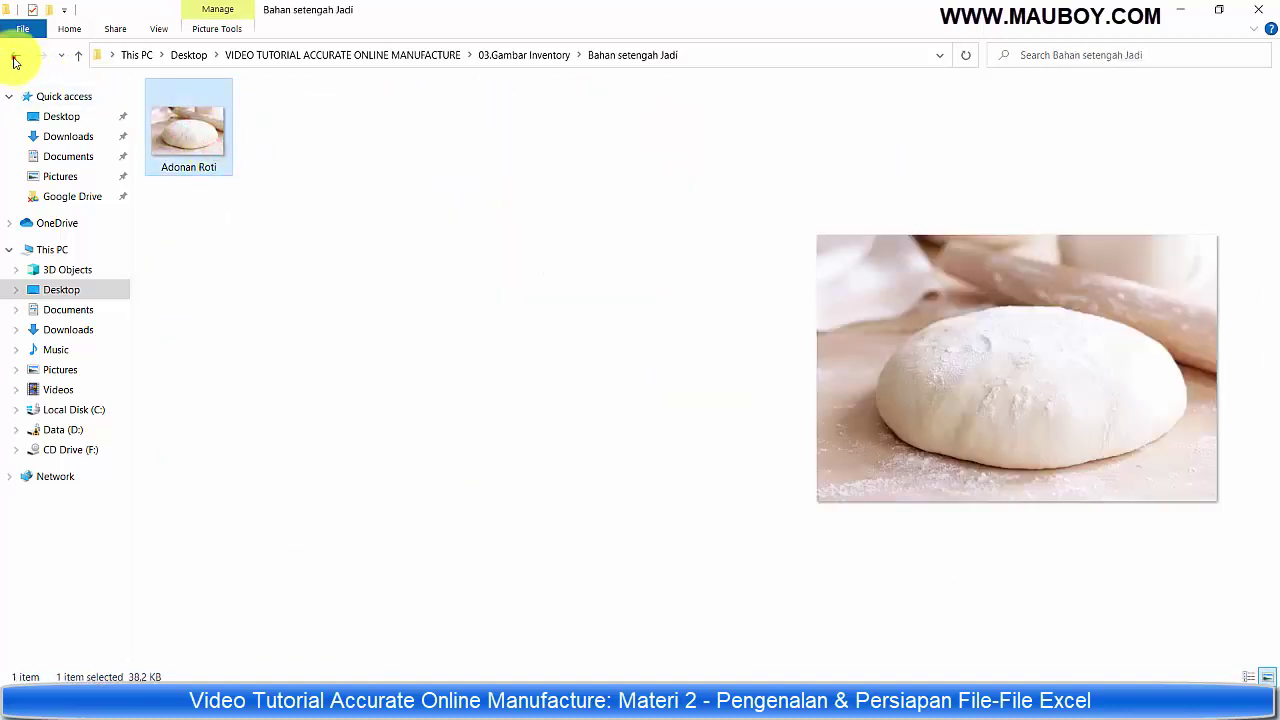
click(14, 58)
double_click(186, 146)
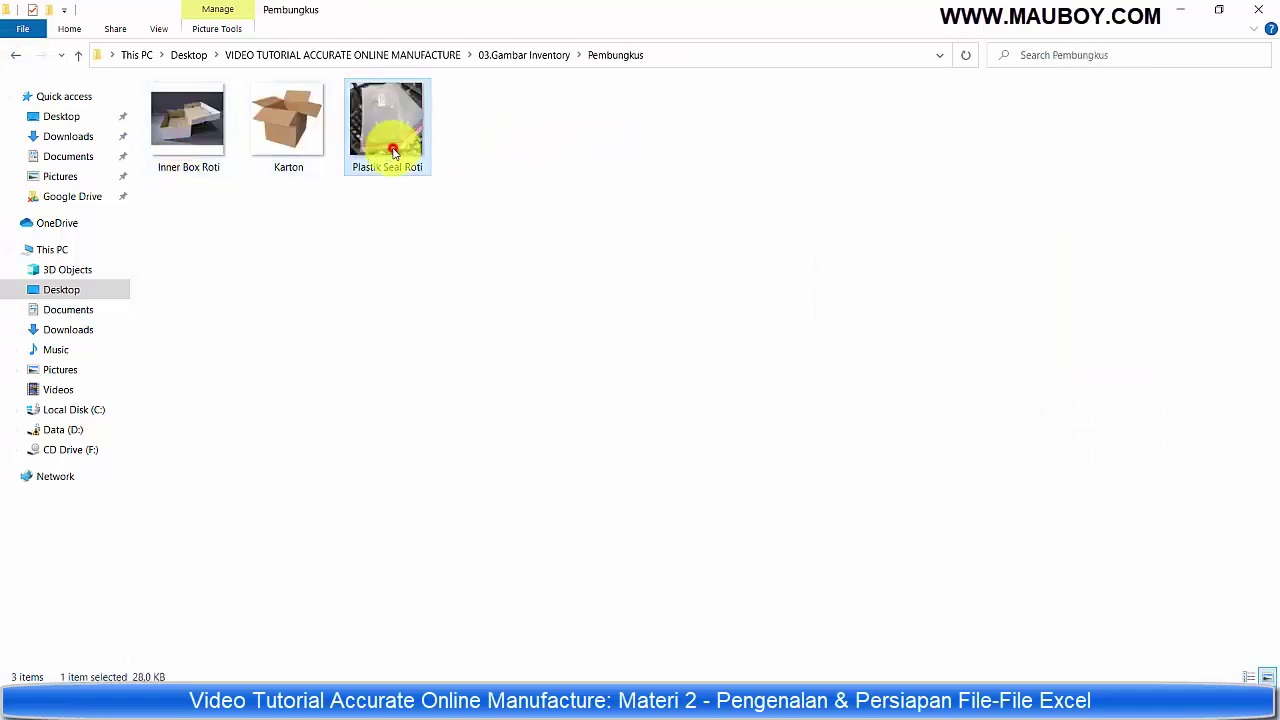
click(16, 58)
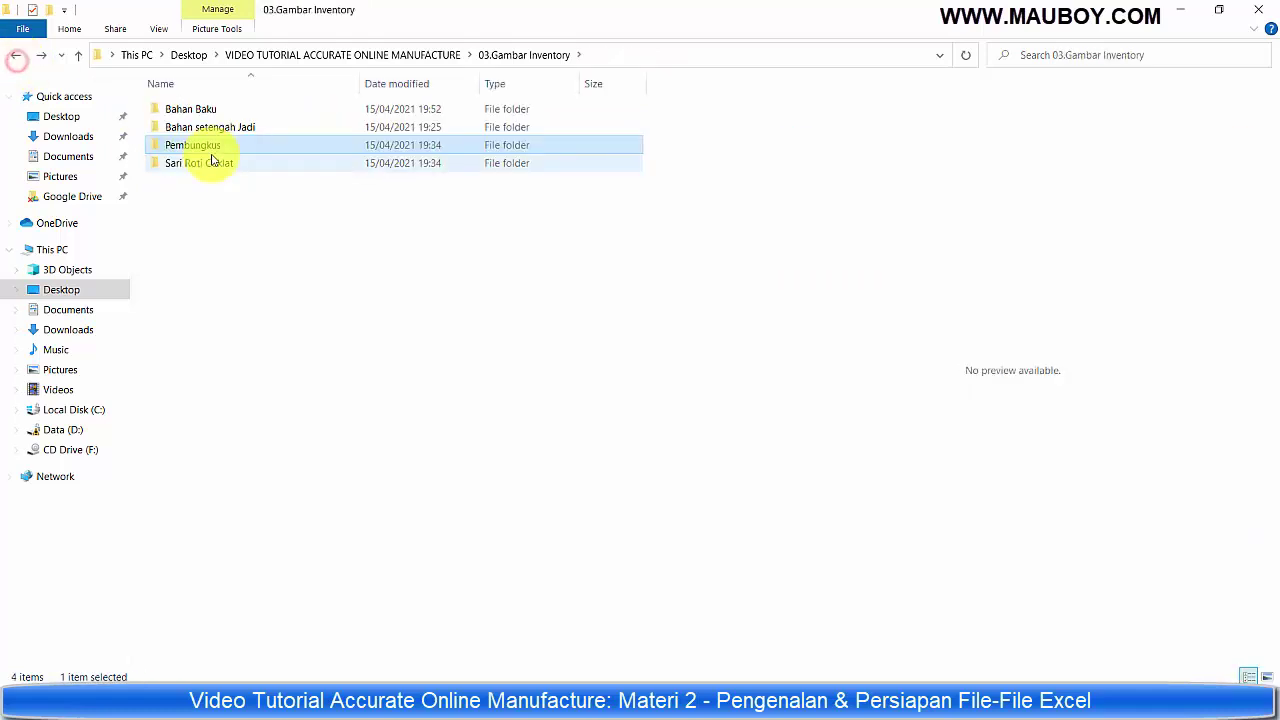
Open the Sari Roti Coklat folder and preview both Kacang images, then the Strawberry, Keju and Coklat Strawberry product images
double_click(205, 164)
click(403, 126)
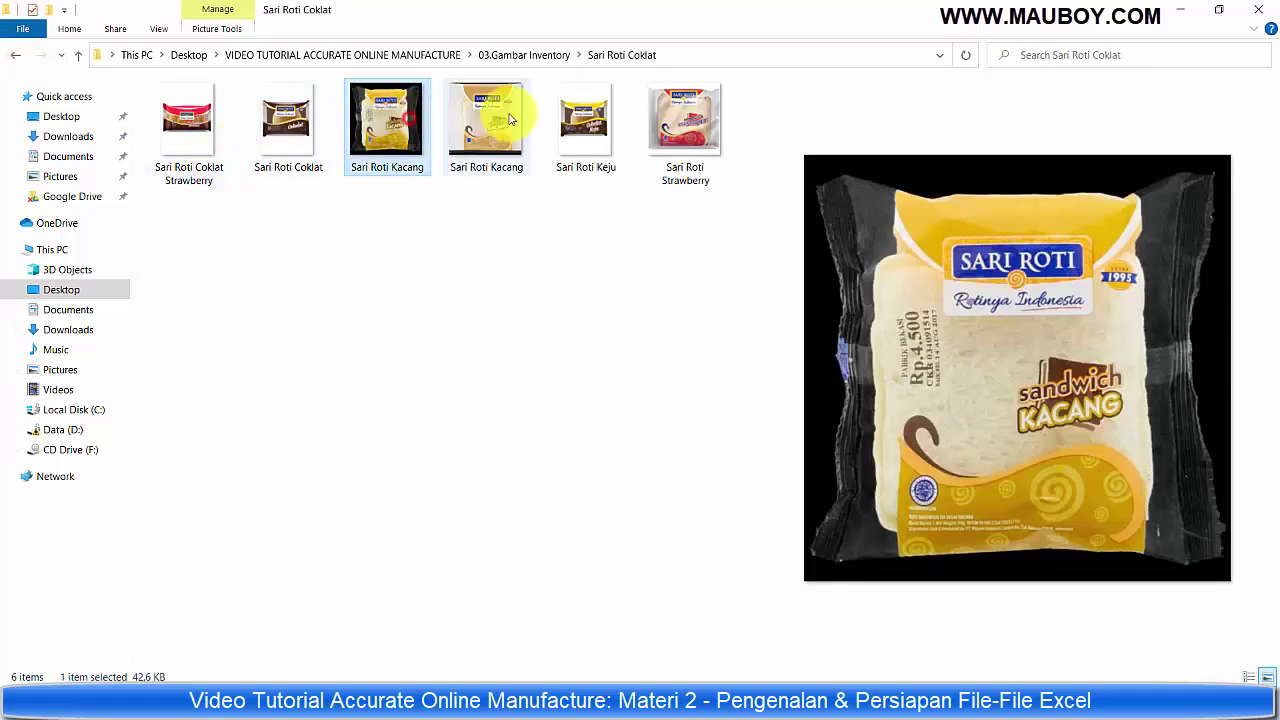
click(486, 116)
click(680, 120)
click(586, 116)
click(172, 139)
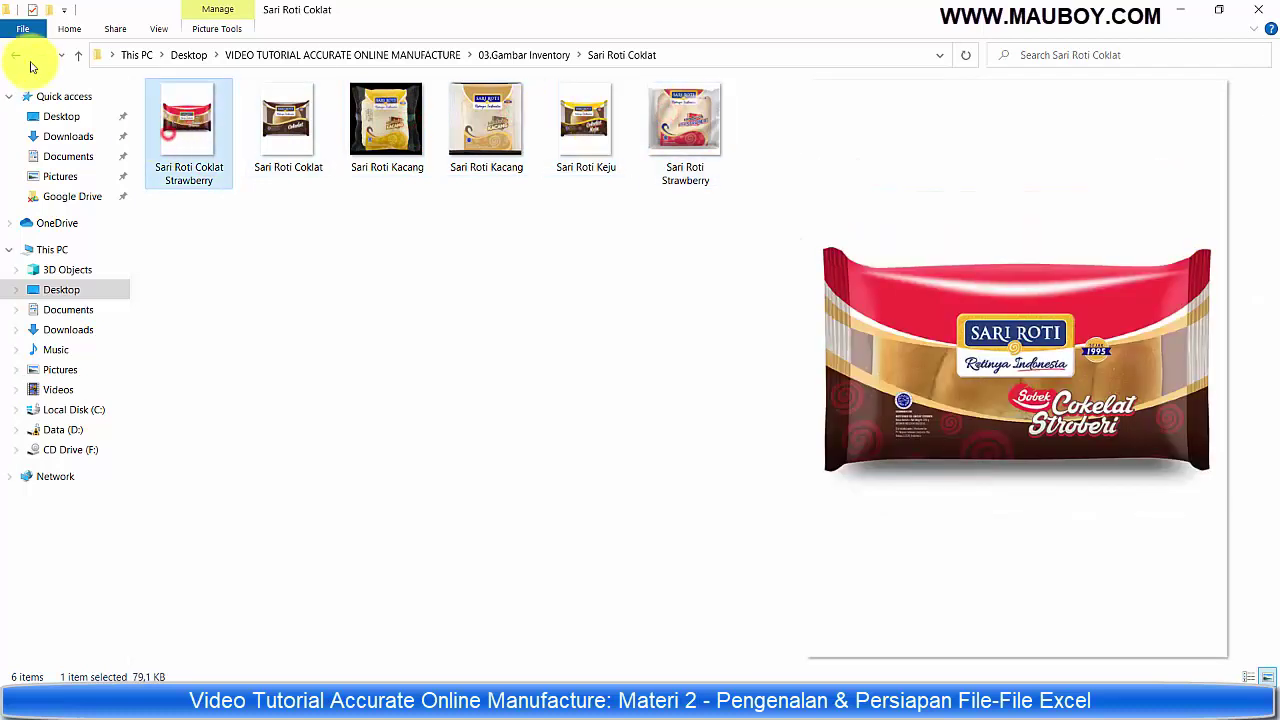